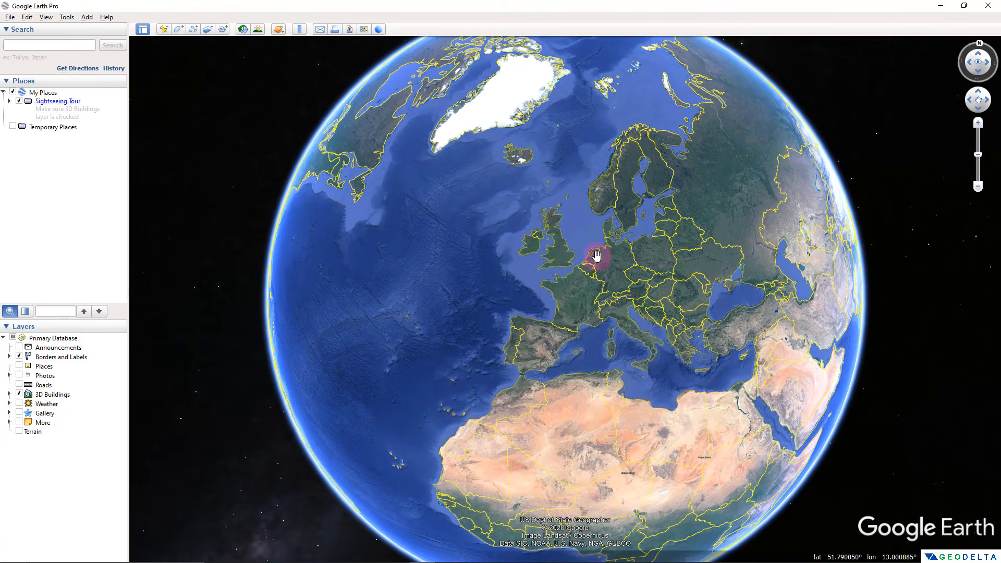
Step: Add a placemark on the Thames in central London at about latitude 51.5026°, longitude -0.1226°, keeping the default name
{"action": "scroll", "coordinate": [574, 259], "scroll_direction": "up", "scroll_amount": 8}
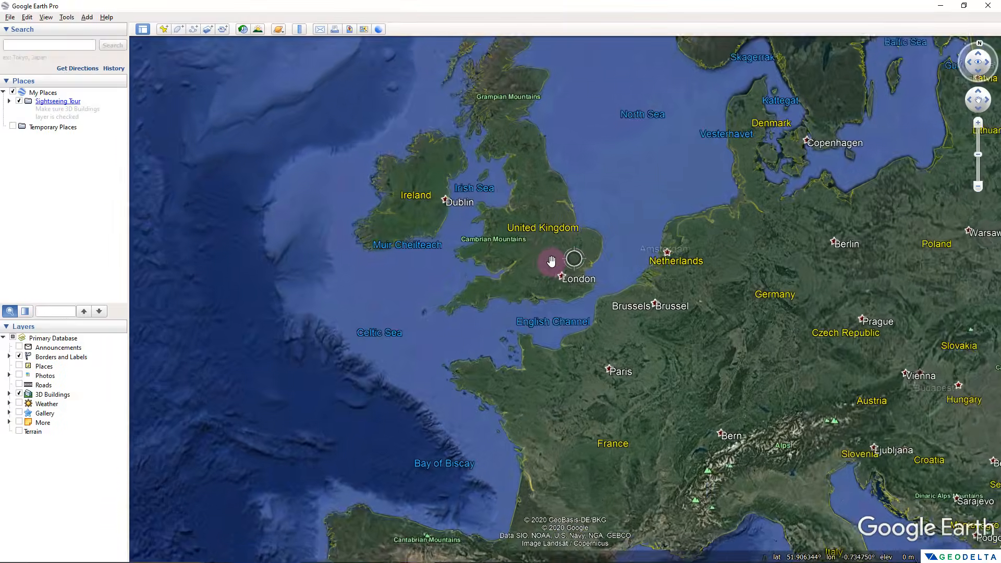
{"action": "scroll", "coordinate": [560, 287], "scroll_direction": "up", "scroll_amount": 8}
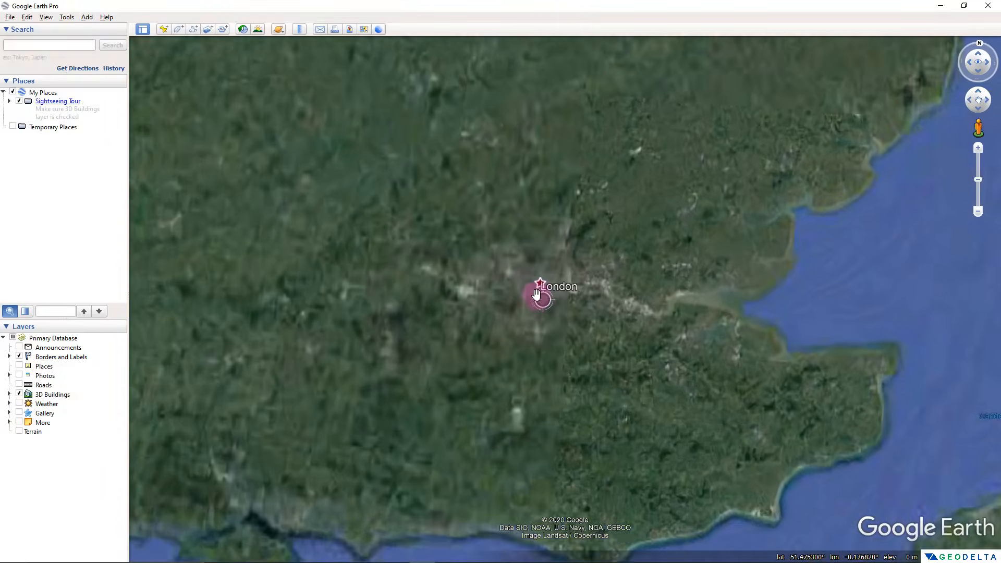
{"action": "scroll", "coordinate": [536, 285], "scroll_direction": "up", "scroll_amount": 6}
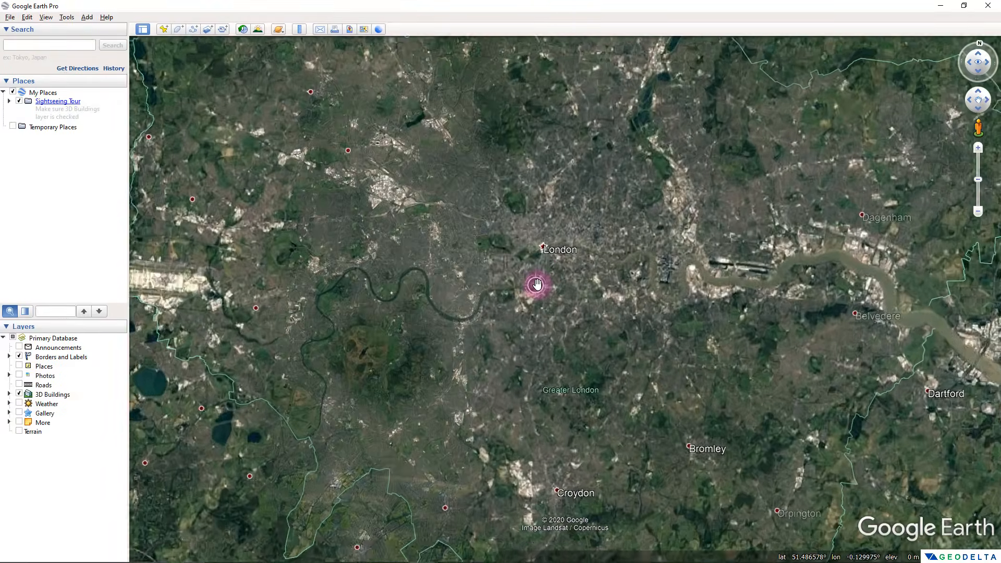
{"action": "scroll", "coordinate": [543, 277], "scroll_direction": "up", "scroll_amount": 5}
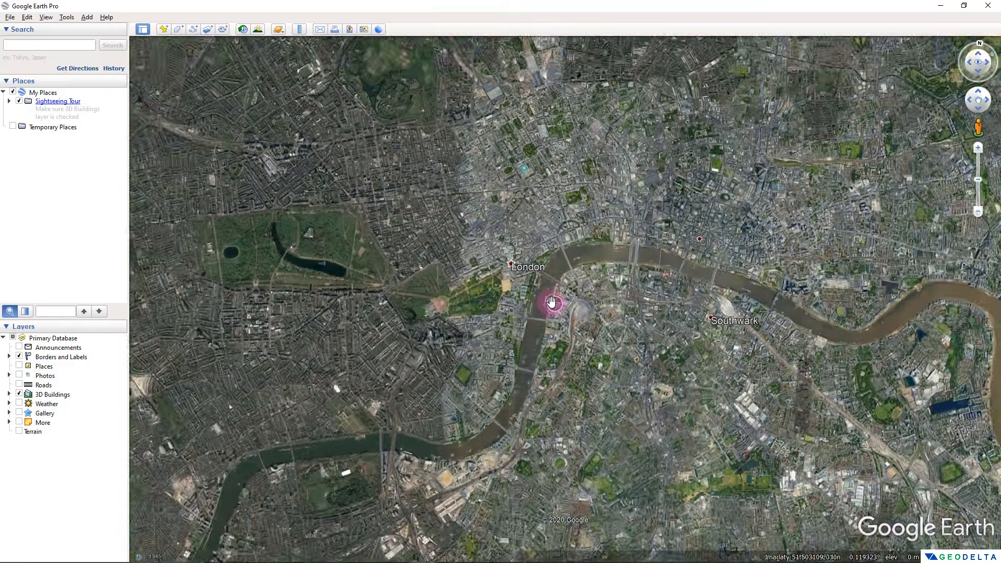
{"action": "scroll", "coordinate": [550, 308], "scroll_direction": "up", "scroll_amount": 6}
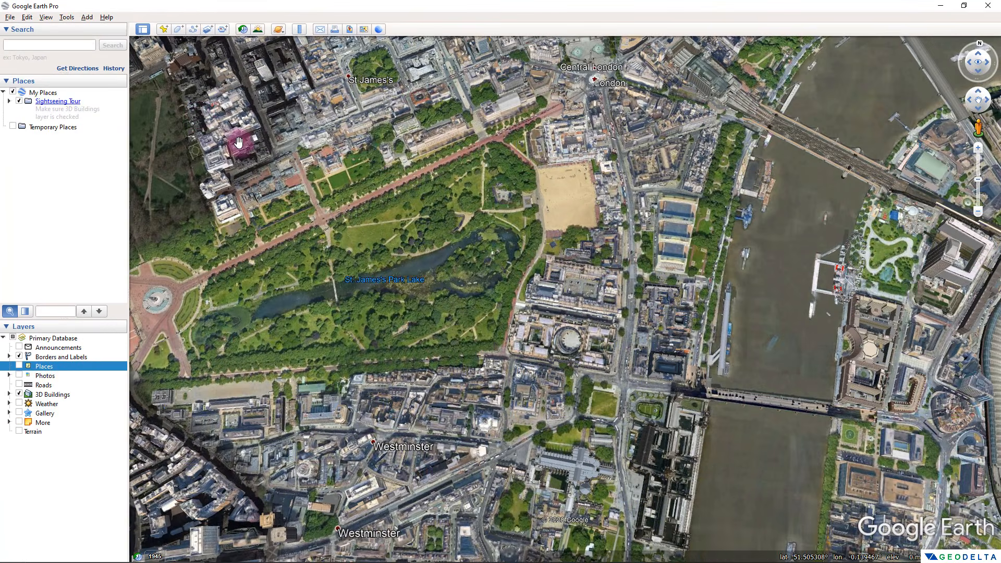
{"action": "left_click", "coordinate": [163, 30]}
{"action": "left_click_drag", "start_coordinate": [233, 154], "coordinate": [260, 169]}
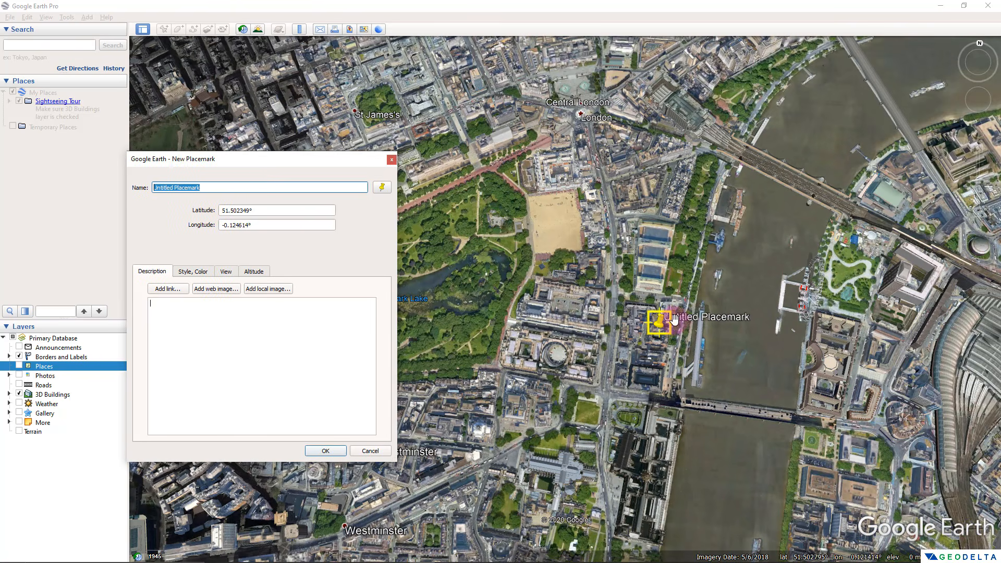
{"action": "left_click_drag", "start_coordinate": [661, 329], "coordinate": [723, 322]}
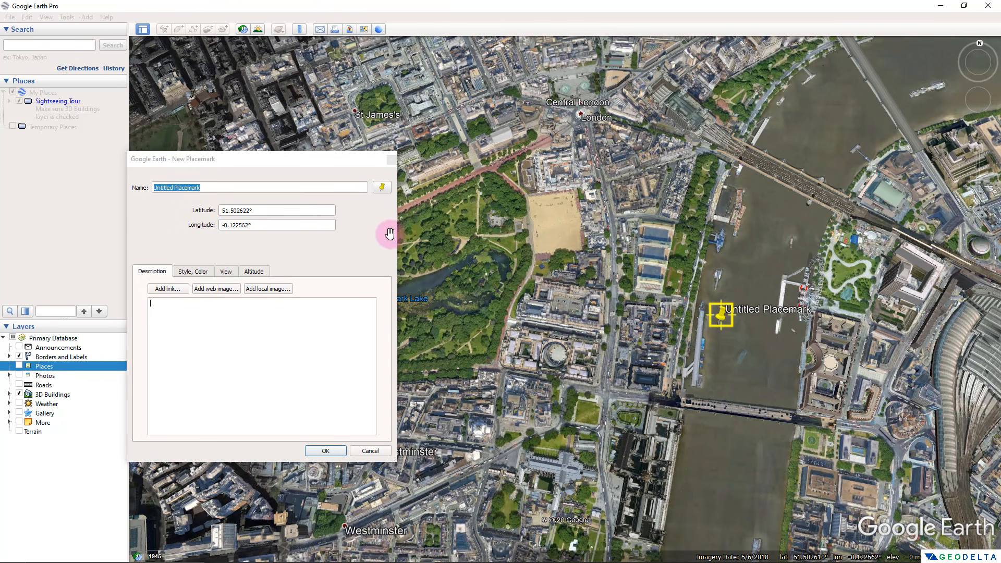
{"action": "mouse_move", "coordinate": [317, 163]}
{"action": "left_mouse_down"}
{"action": "mouse_move", "coordinate": [343, 167]}
{"action": "mouse_move", "coordinate": [328, 166]}
{"action": "left_mouse_up"}
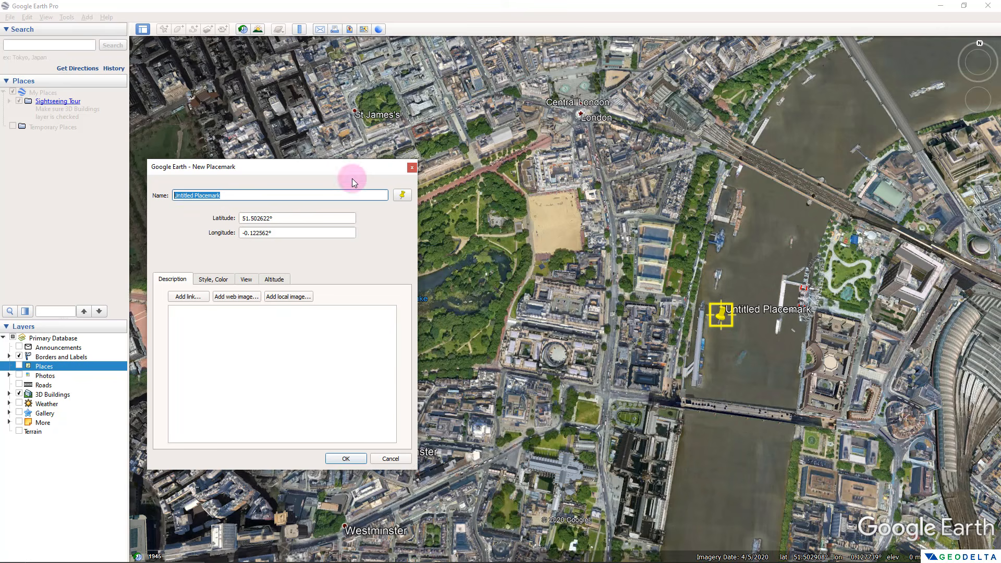
{"action": "left_click", "coordinate": [344, 459]}
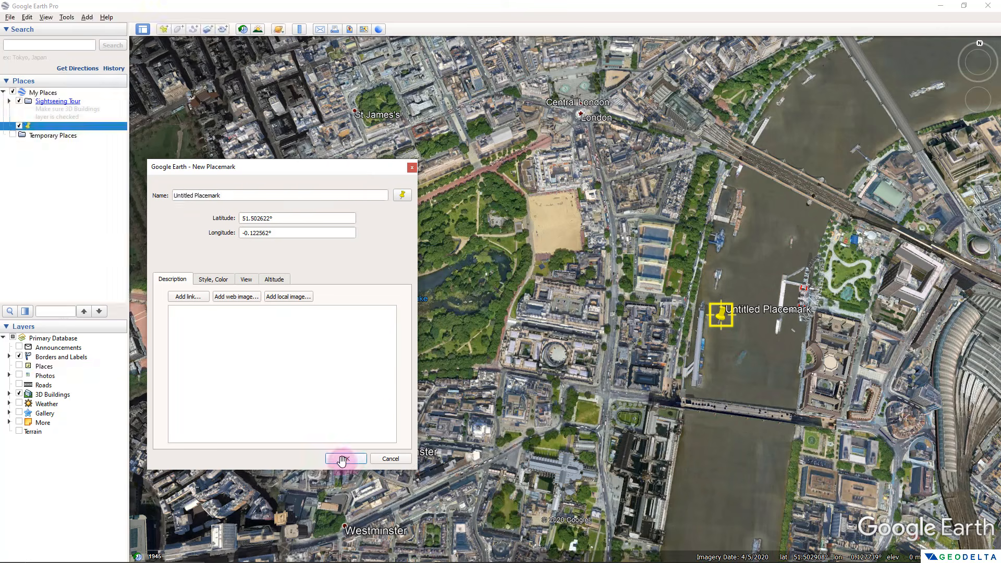
Step: Open the untitled placemark's properties and move it onto Waterloo Bridge at about latitude 51.5086°, longitude -0.1169°
{"action": "left_click_drag", "start_coordinate": [720, 316], "coordinate": [636, 352]}
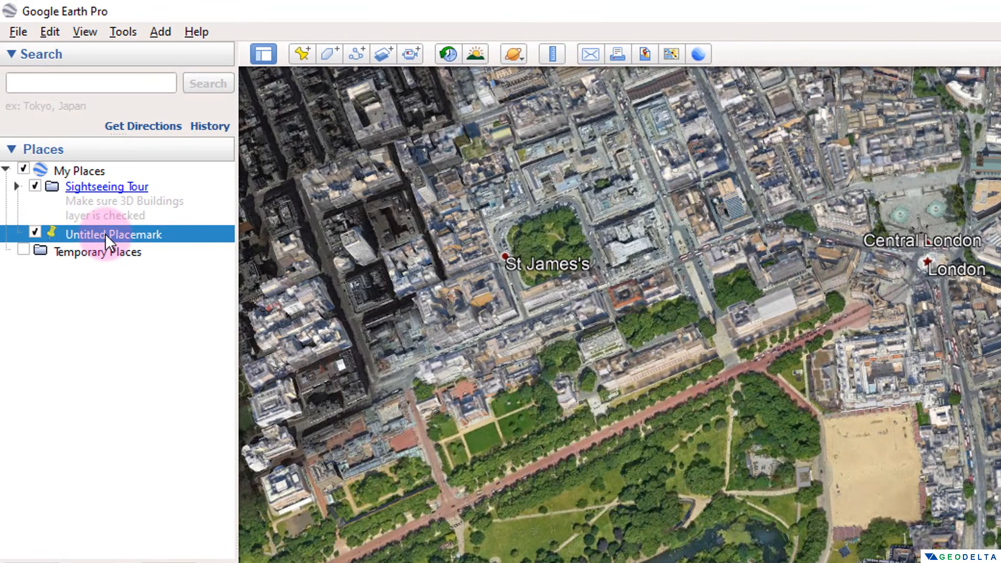
{"action": "right_click", "coordinate": [57, 127]}
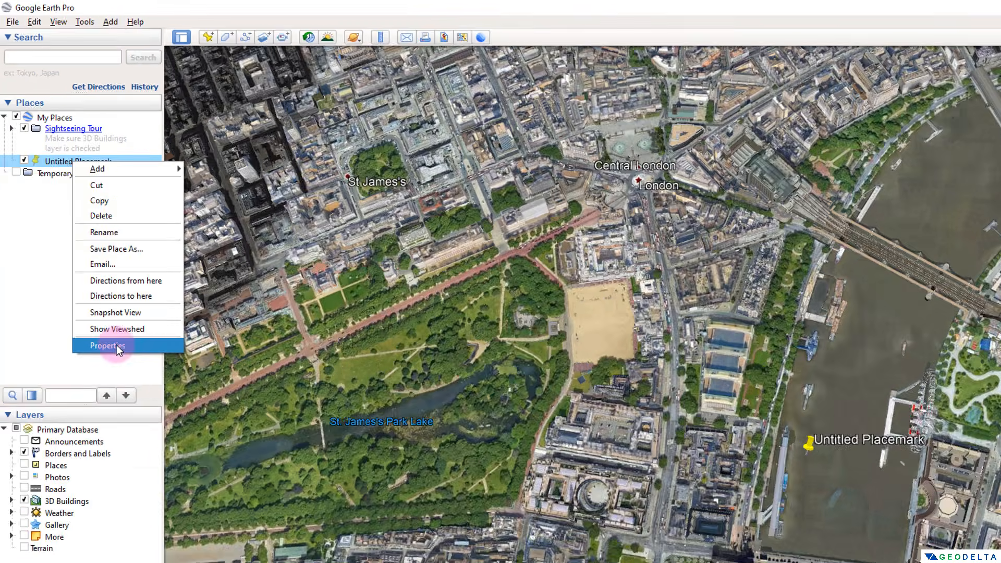
{"action": "left_click", "coordinate": [107, 346]}
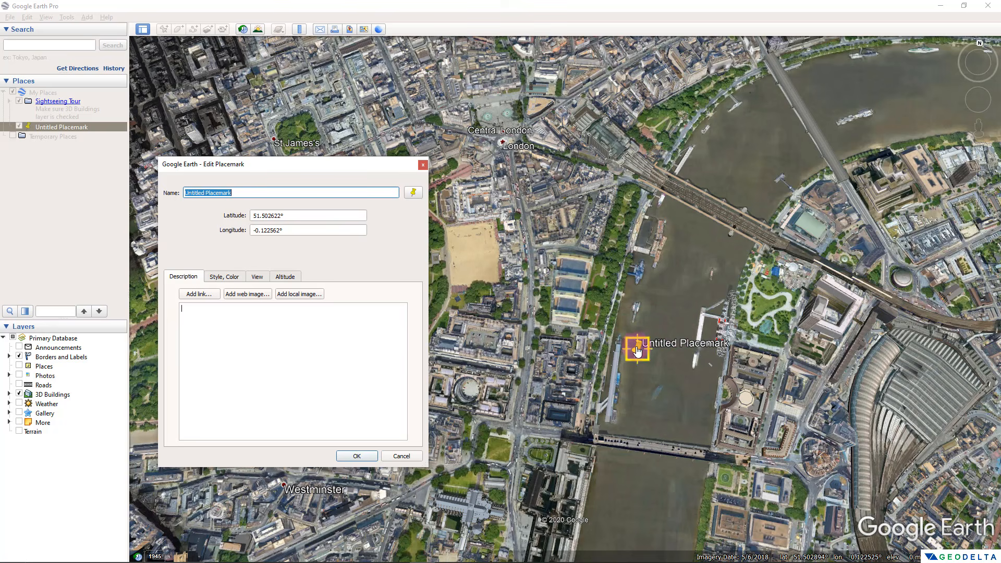
{"action": "left_click_drag", "start_coordinate": [637, 352], "coordinate": [807, 117]}
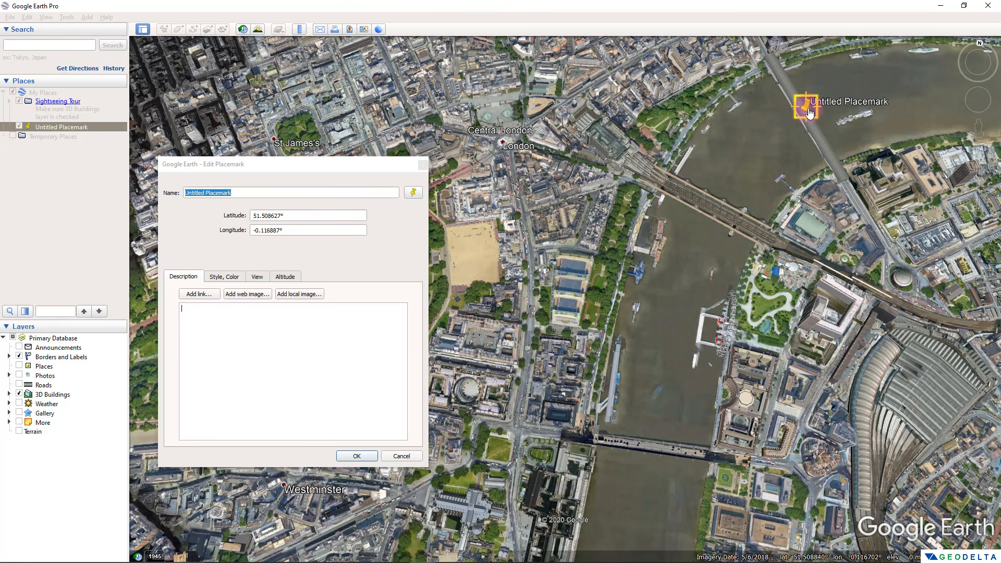
Step: Rename the placemark as Waterloo Bridge
{"action": "left_click", "coordinate": [252, 191]}
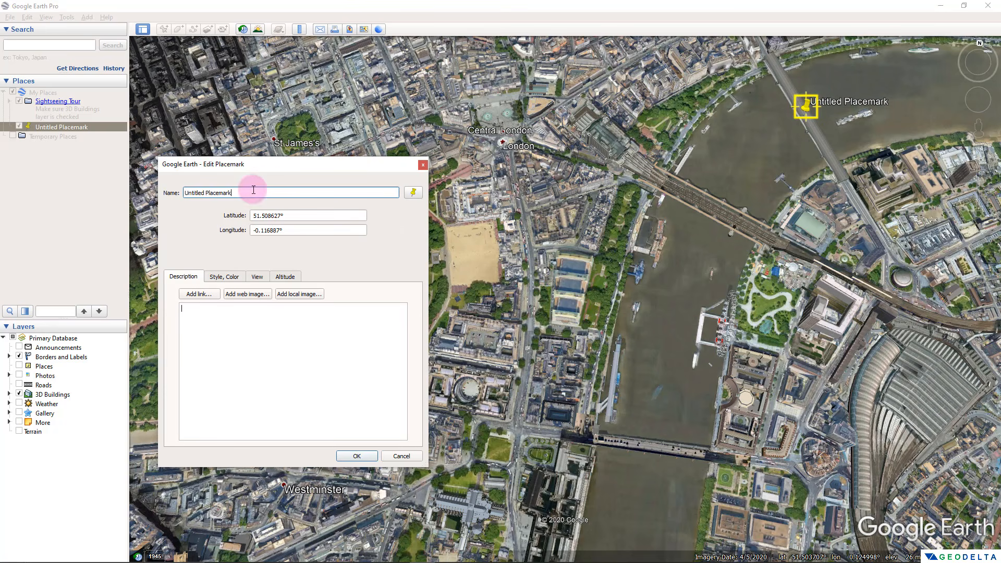
{"action": "left_click_drag", "start_coordinate": [245, 191], "coordinate": [176, 192]}
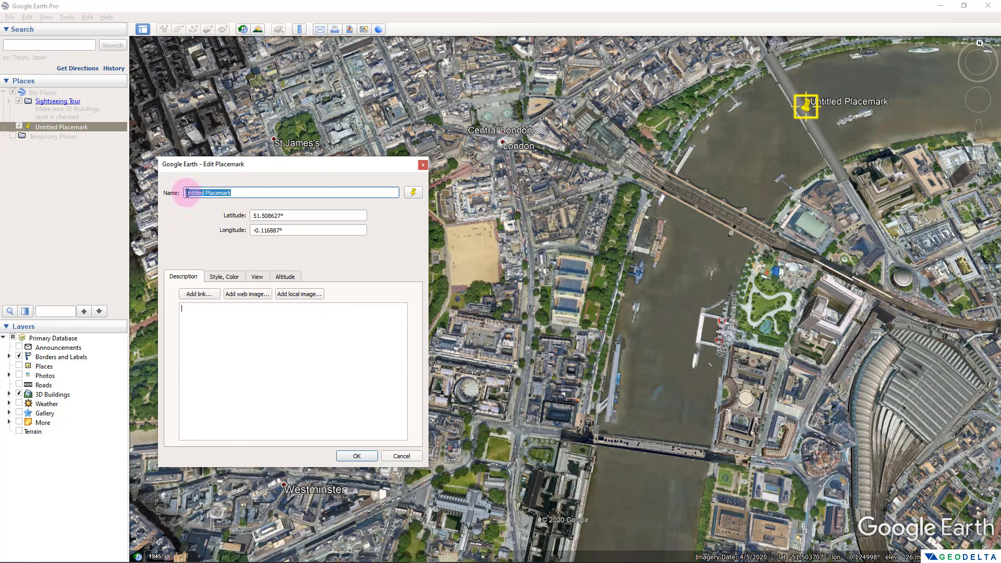
{"action": "type", "text": "Waterloo Bridge"}
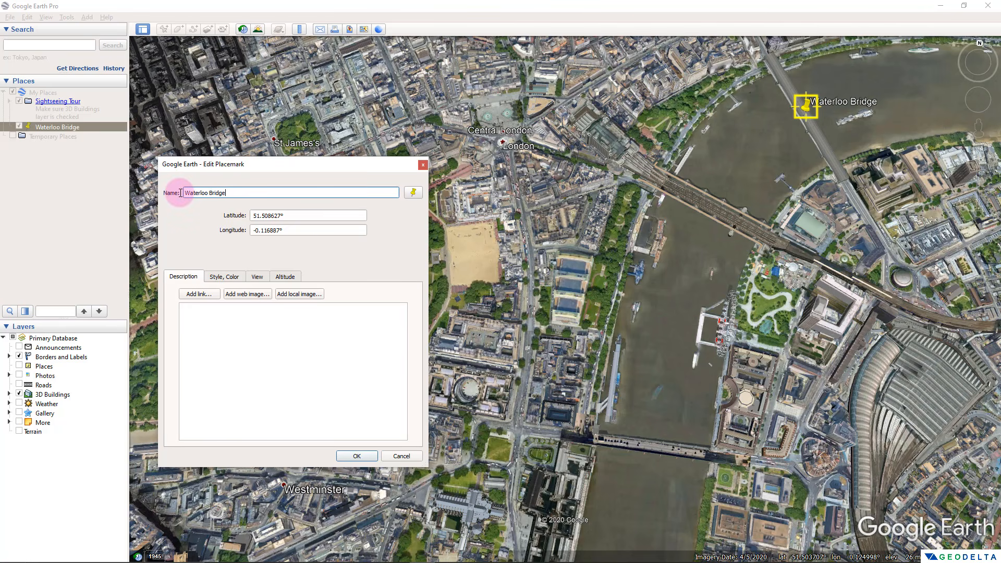
{"action": "left_click", "coordinate": [308, 215]}
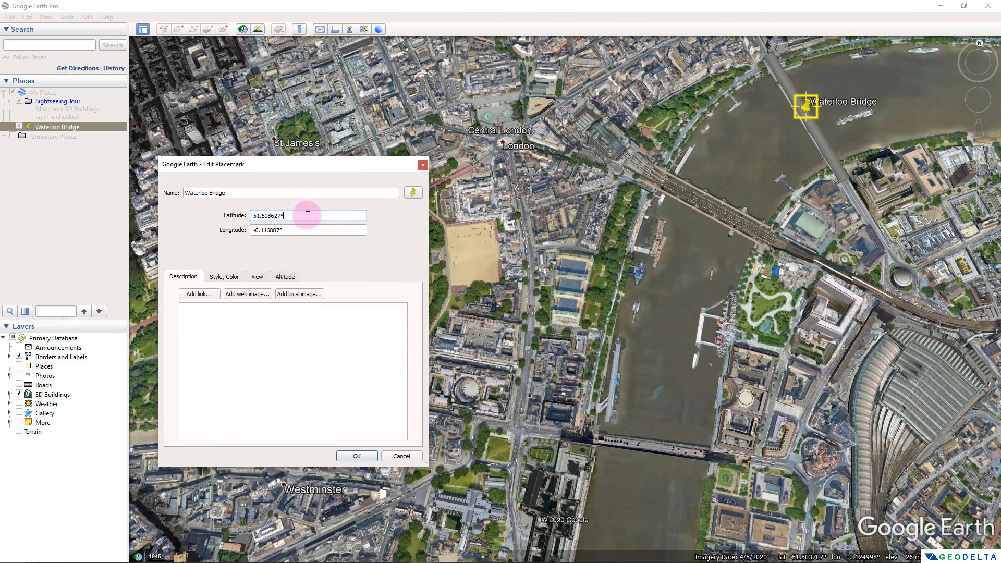
{"action": "left_click_drag", "start_coordinate": [308, 216], "coordinate": [250, 217]}
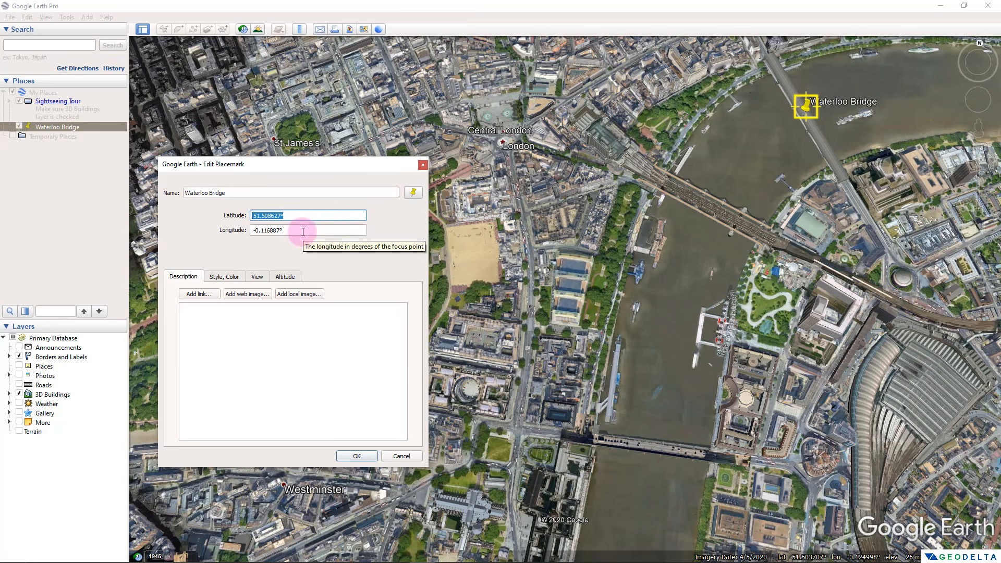
{"action": "left_click_drag", "start_coordinate": [303, 232], "coordinate": [253, 232]}
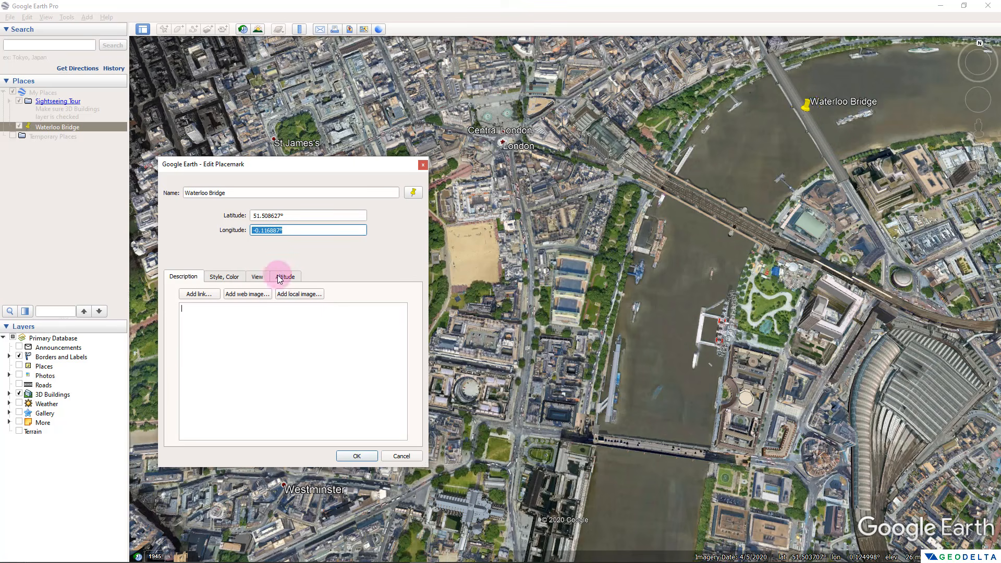
Step: Change the placemark's label color to light blue, #26bbff
{"action": "left_click", "coordinate": [230, 280]}
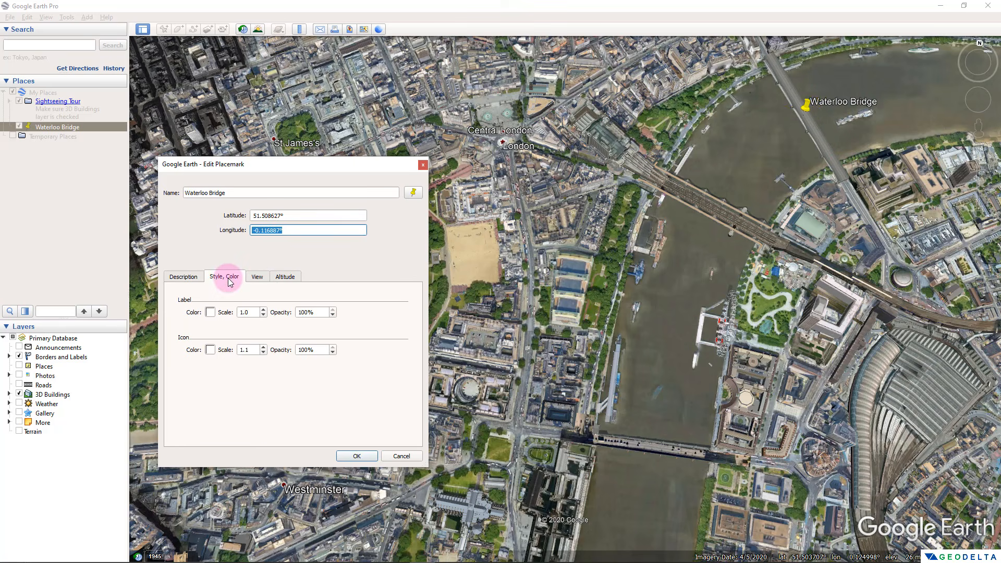
{"action": "left_click", "coordinate": [211, 312]}
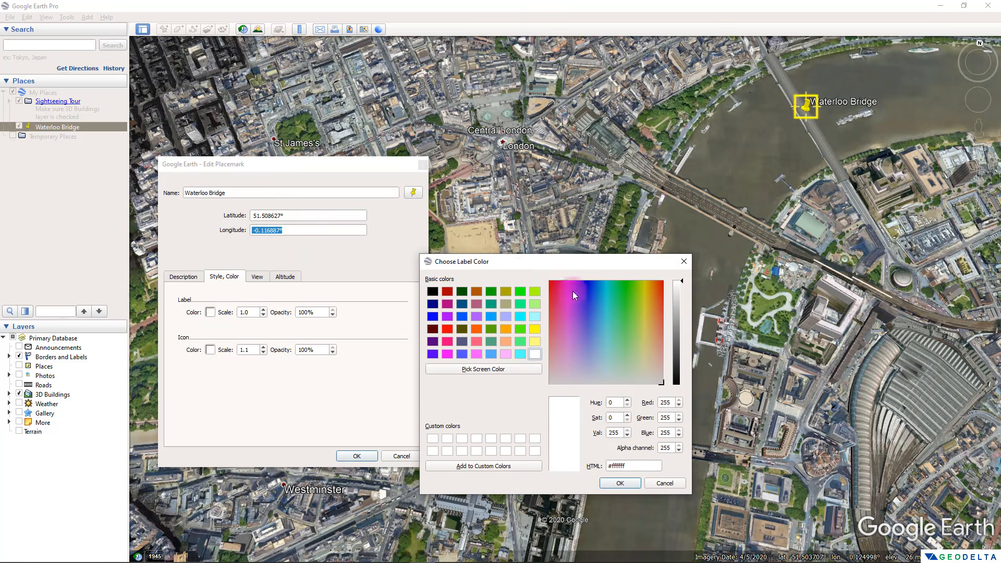
{"action": "left_click", "coordinate": [521, 317]}
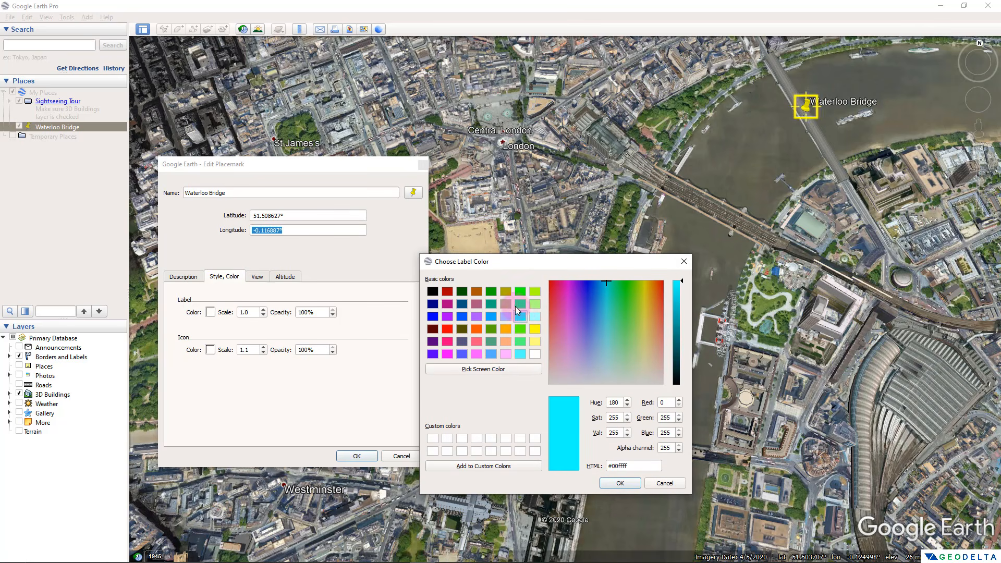
{"action": "left_click", "coordinate": [601, 296]}
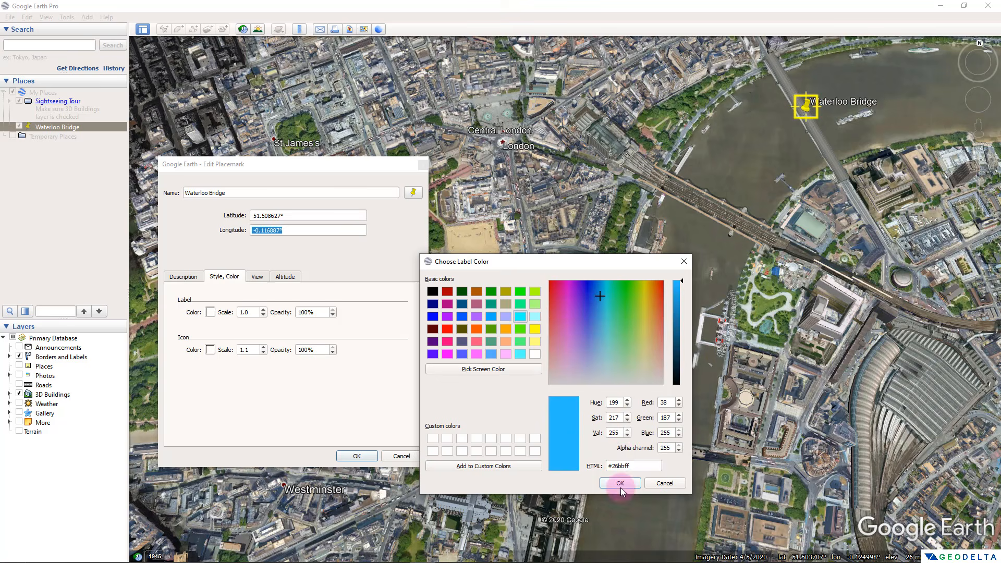
{"action": "left_click", "coordinate": [620, 482]}
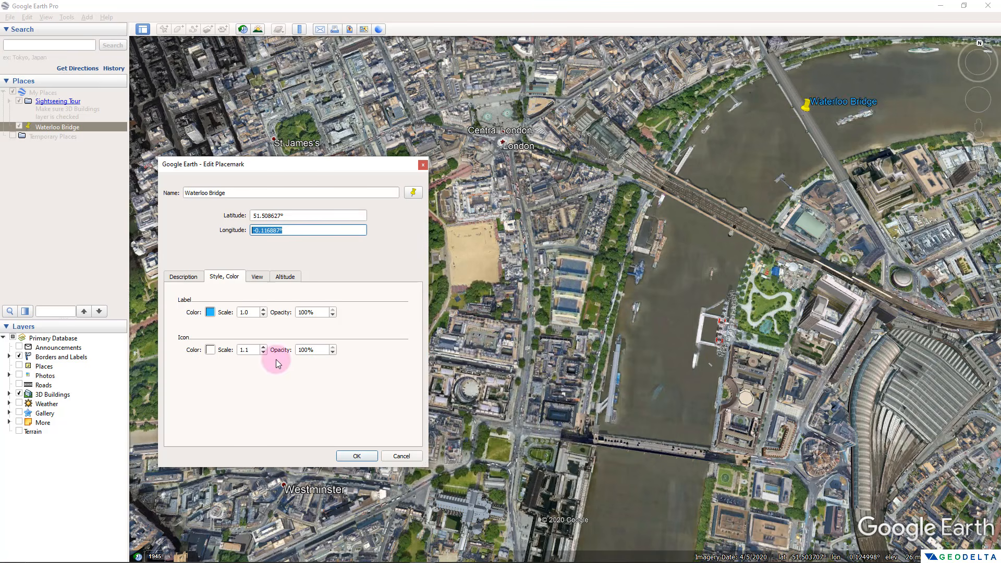
Step: Change the placemark's icon color to green, #00ff00
{"action": "left_click", "coordinate": [210, 350]}
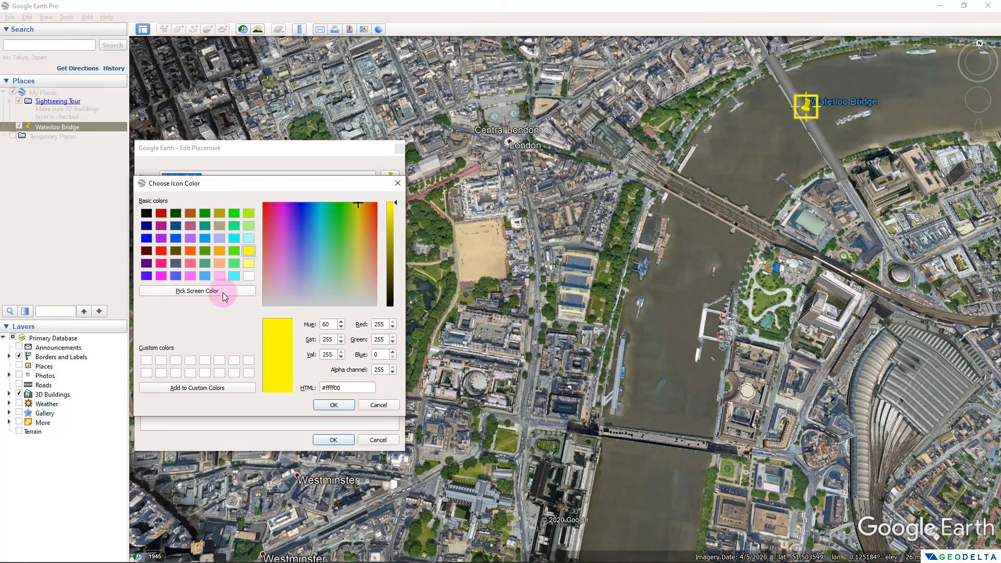
{"action": "left_click", "coordinate": [236, 215]}
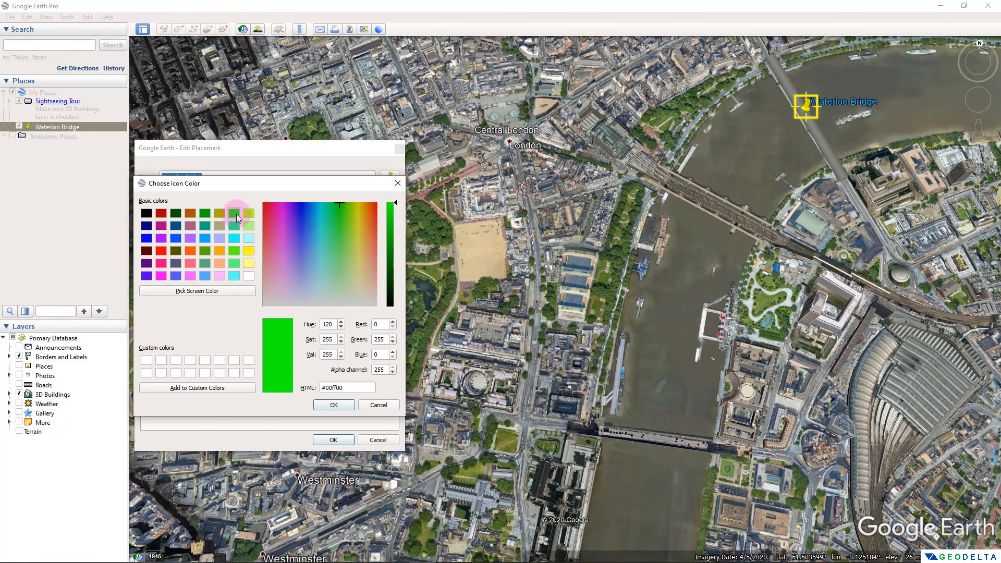
{"action": "left_click", "coordinate": [334, 405]}
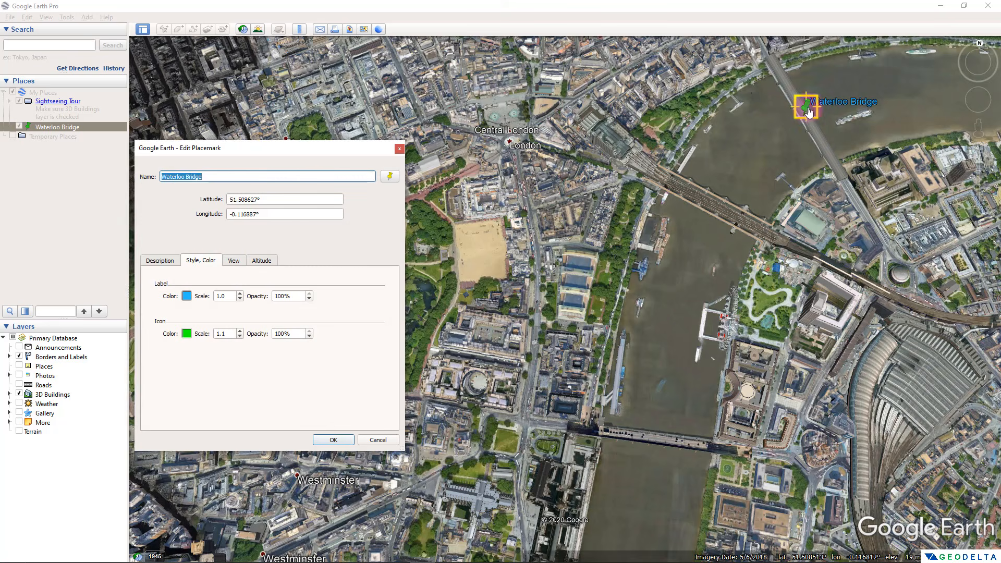
Step: Try larger sizes for the placemark's label, settling on a label scale of 0.8
{"action": "left_click", "coordinate": [240, 293]}
{"action": "left_click", "coordinate": [241, 293]}
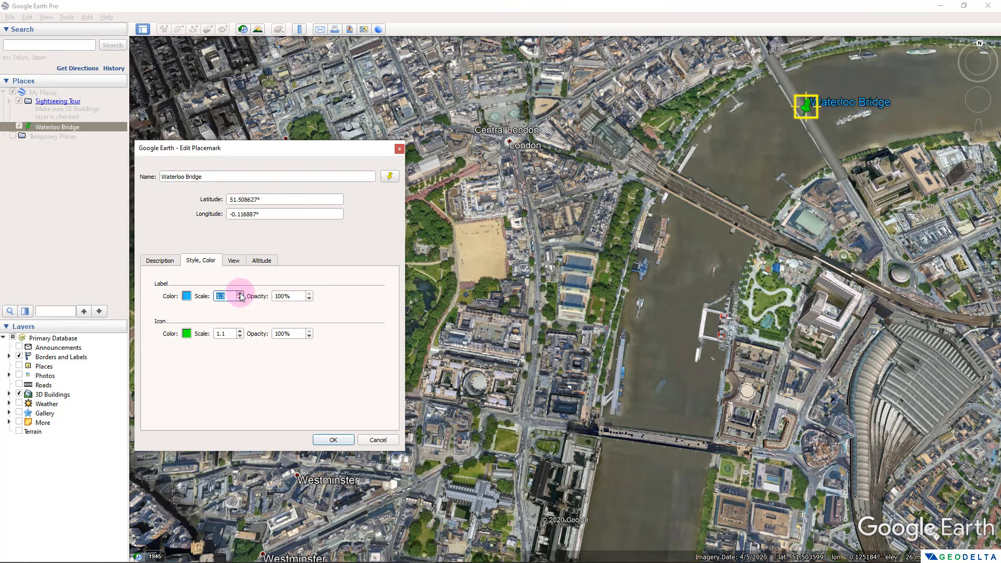
{"action": "left_click", "coordinate": [240, 294]}
{"action": "left_click", "coordinate": [240, 293]}
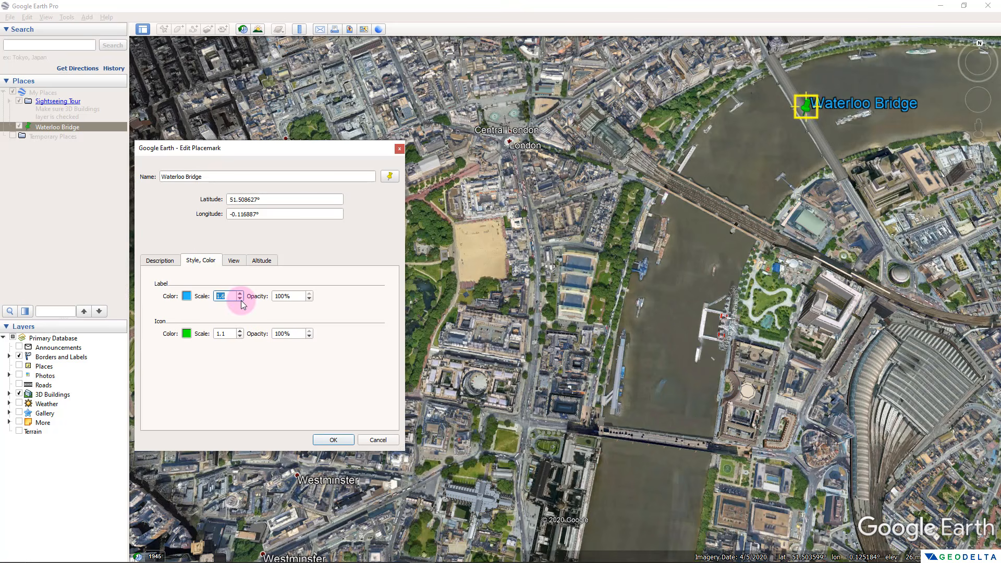
{"action": "left_click", "coordinate": [241, 299]}
{"action": "left_click", "coordinate": [241, 299]}
{"action": "left_click", "coordinate": [241, 299]}
{"action": "left_click", "coordinate": [240, 299]}
{"action": "left_click", "coordinate": [241, 298]}
{"action": "left_click", "coordinate": [240, 299]}
{"action": "left_click", "coordinate": [241, 299]}
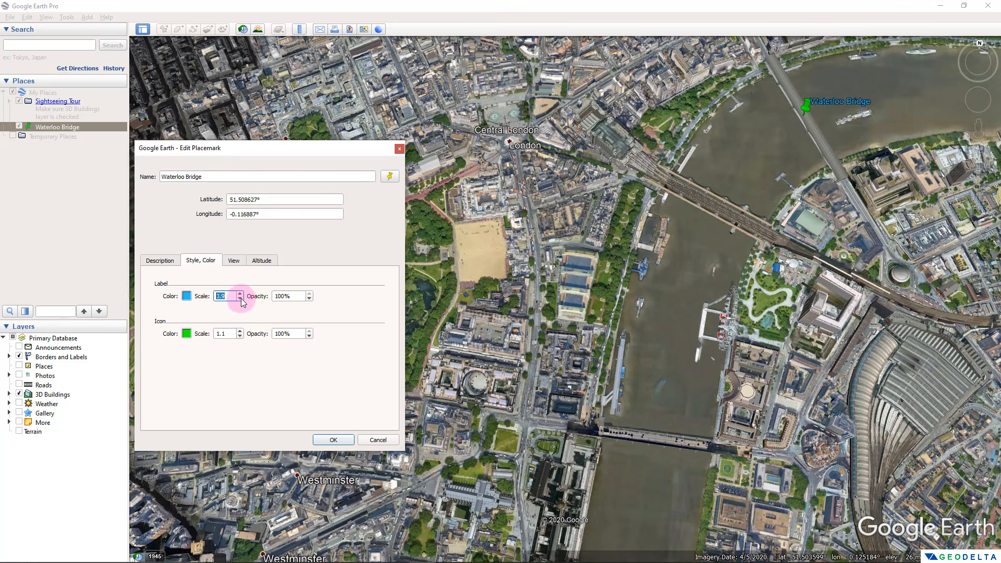
Step: Try icon scales such as 1.8 and 0.9 for the placemark, settling on a scale of 1.0
{"action": "left_click", "coordinate": [241, 331]}
{"action": "left_click", "coordinate": [241, 330]}
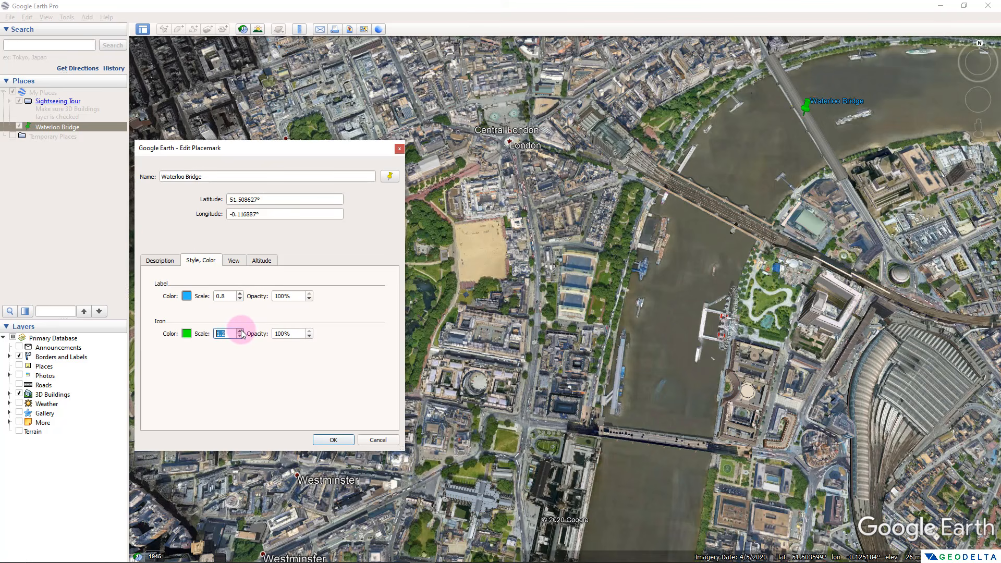
{"action": "left_click", "coordinate": [240, 331]}
{"action": "left_click", "coordinate": [240, 330]}
{"action": "left_click", "coordinate": [241, 330]}
{"action": "left_click", "coordinate": [241, 330]}
{"action": "left_click", "coordinate": [240, 331]}
{"action": "left_click", "coordinate": [240, 336]}
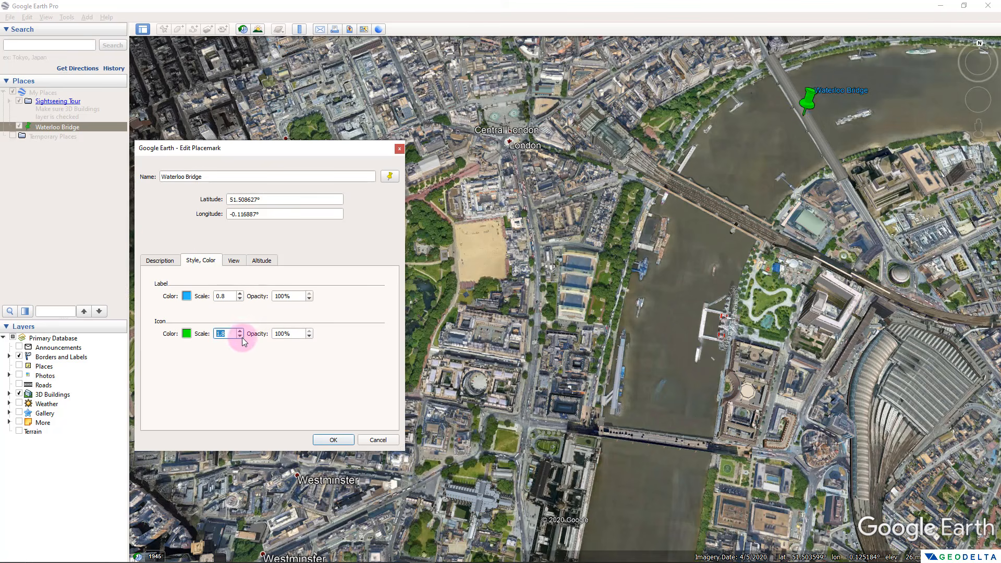
{"action": "left_click", "coordinate": [241, 336]}
{"action": "type", "text": "0"}
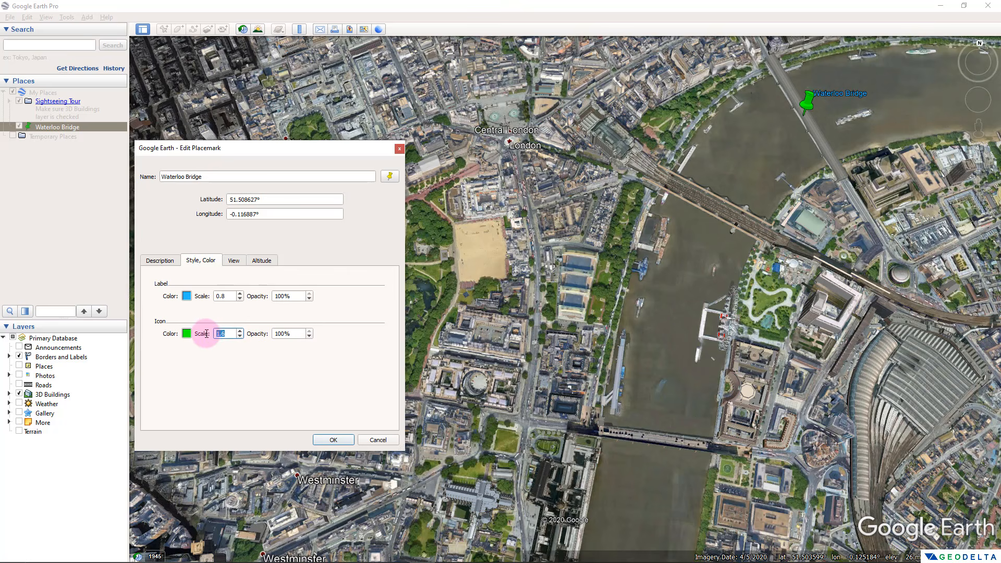
{"action": "type", "text": ".9"}
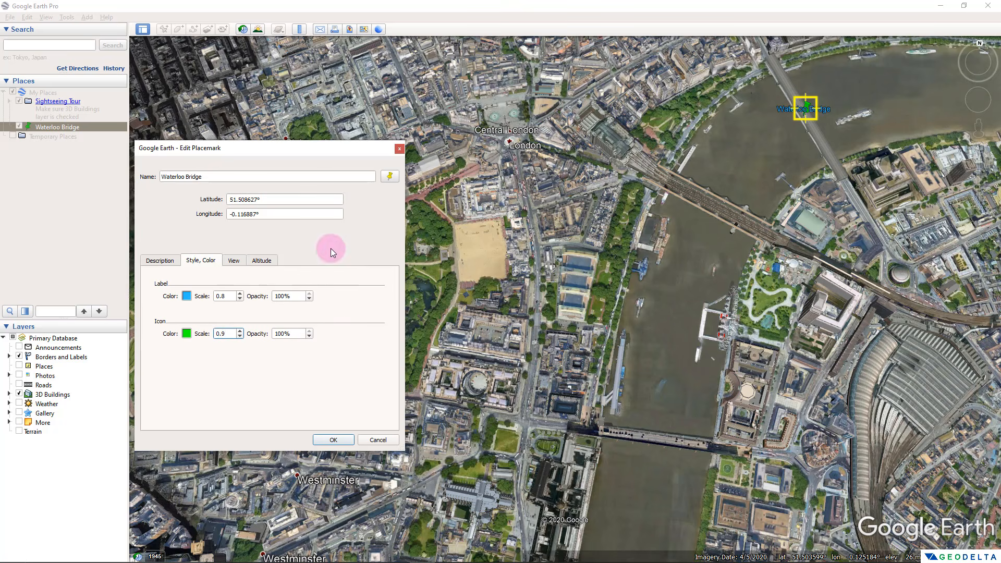
{"action": "left_click", "coordinate": [240, 331]}
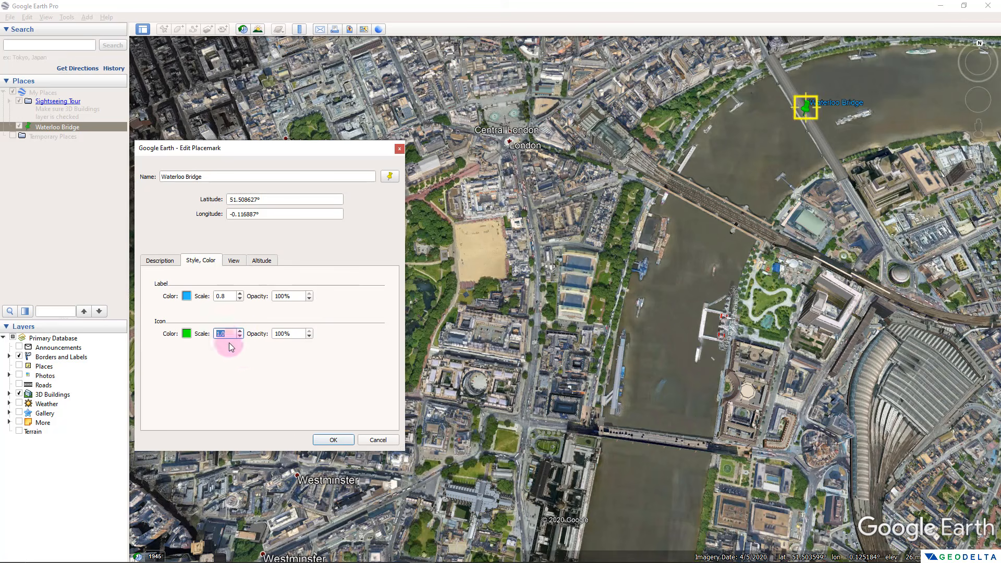
Step: Save the Waterloo Bridge placemark's style changes and inspect the placemark up close on the bridge
{"action": "left_click", "coordinate": [333, 439]}
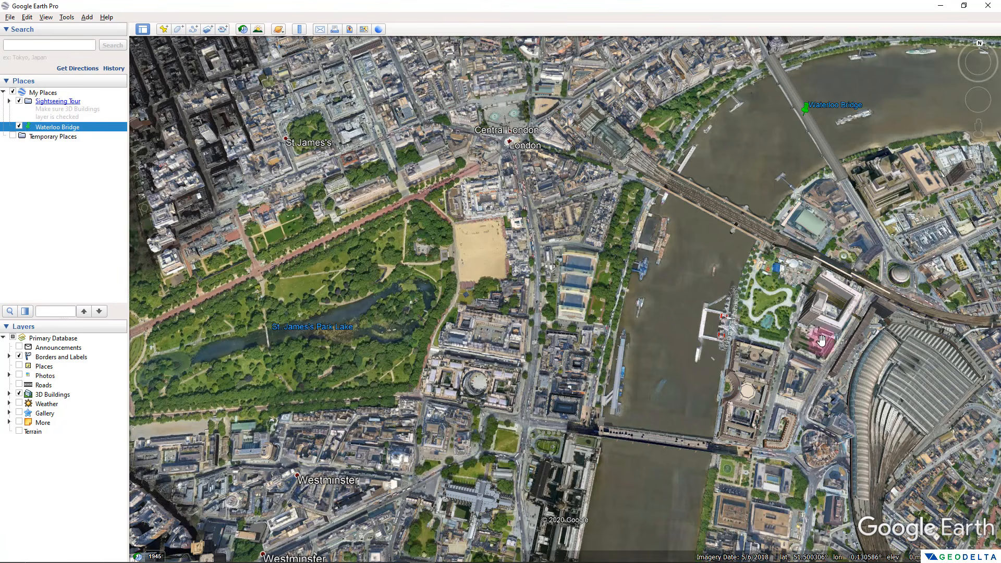
{"action": "left_click_drag", "start_coordinate": [760, 205], "coordinate": [545, 331]}
{"action": "scroll", "coordinate": [587, 255], "scroll_direction": "up", "scroll_amount": 3}
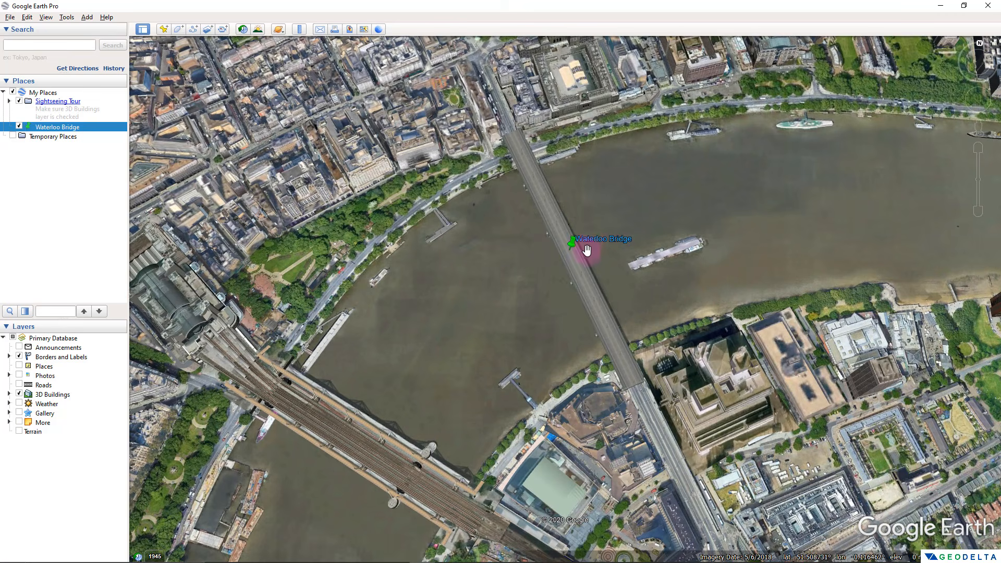
{"action": "scroll", "coordinate": [587, 251], "scroll_direction": "down", "scroll_amount": 5}
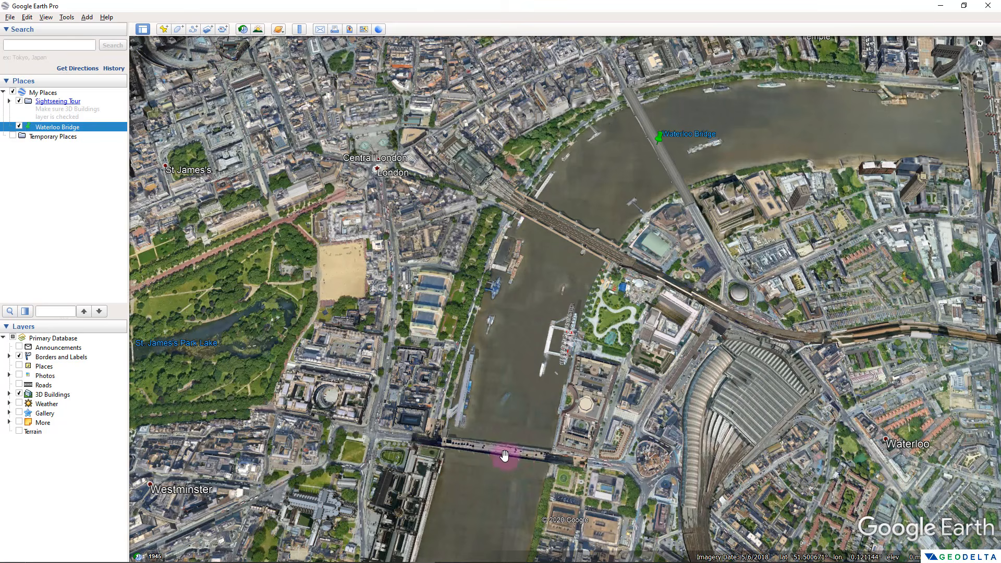
Step: Add a new placemark on the bridge north-east of Westminster and name it "Westminister Bridge"
{"action": "left_click", "coordinate": [164, 30]}
{"action": "left_click_drag", "start_coordinate": [564, 306], "coordinate": [499, 456]}
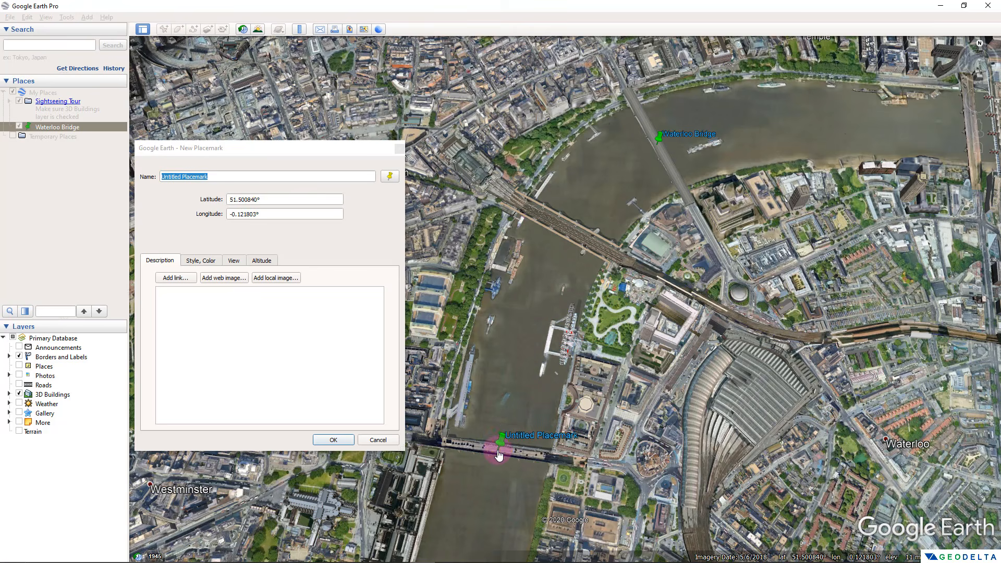
{"action": "left_click", "coordinate": [229, 170]}
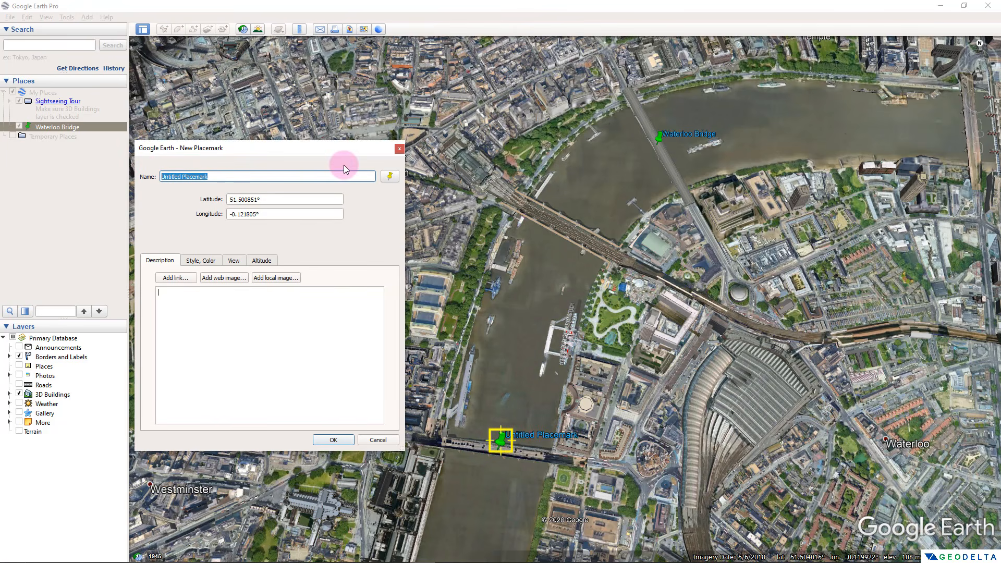
{"action": "type", "text": "Westminister Bridge"}
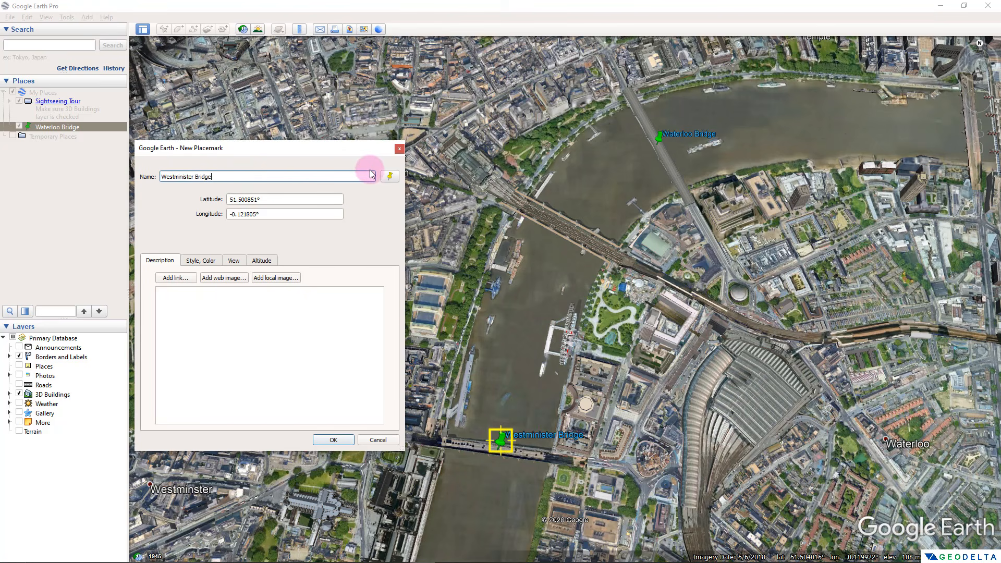
{"action": "key", "text": "Tab"}
{"action": "key", "text": "Tab"}
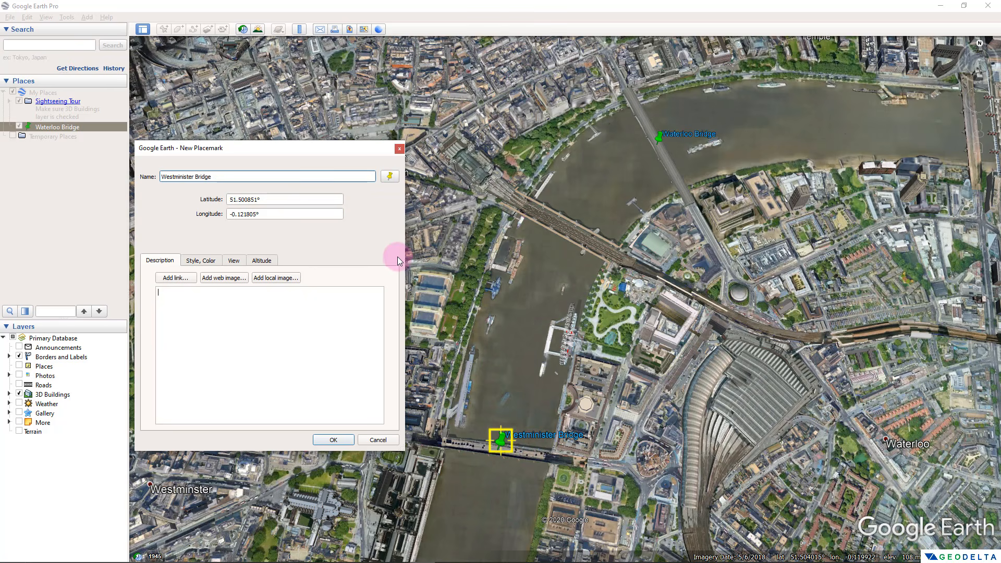
Step: Change the new placemark's icon to the blank blue paddle marker (blu-blank)
{"action": "left_click", "coordinate": [390, 177]}
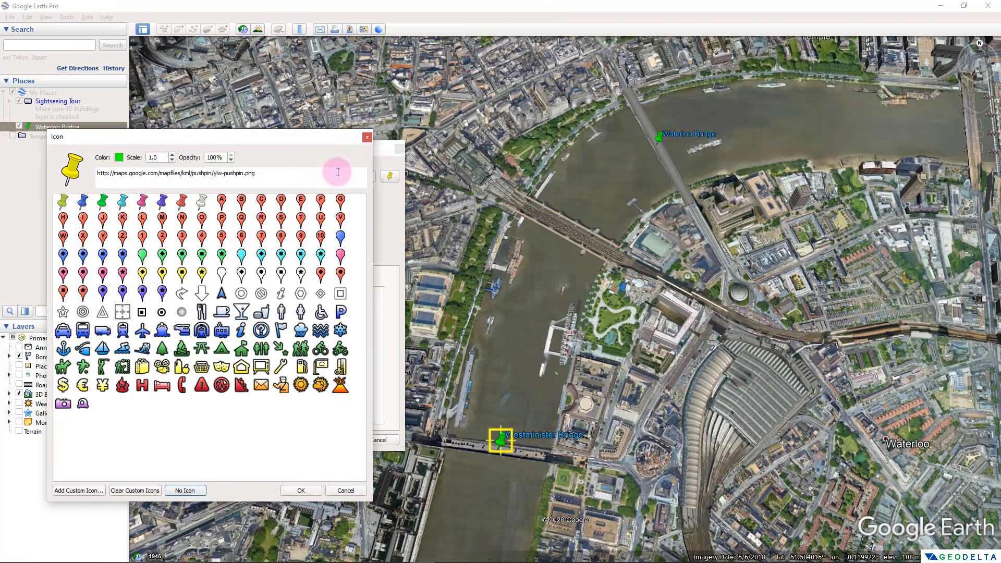
{"action": "left_click_drag", "start_coordinate": [291, 140], "coordinate": [300, 149]}
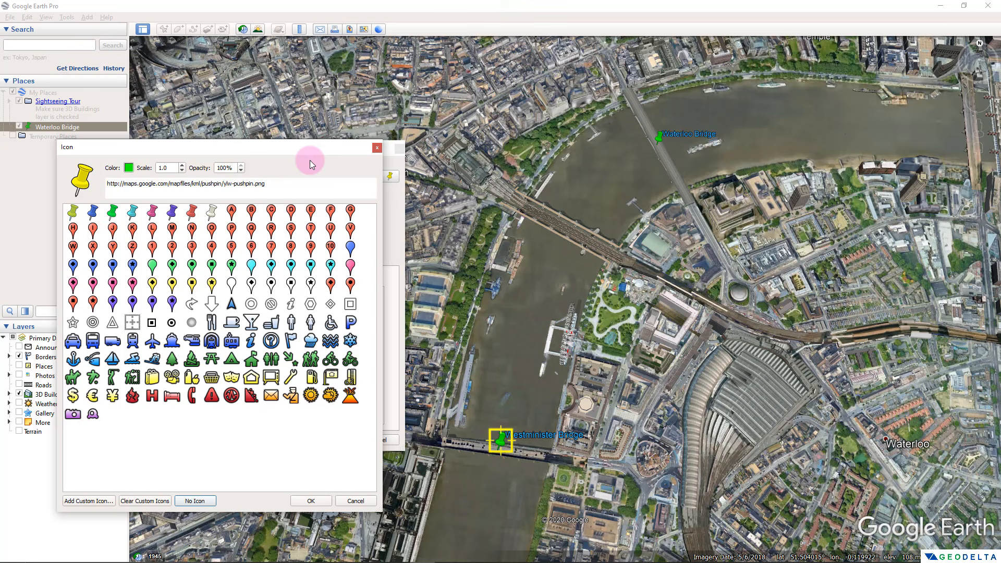
{"action": "left_click", "coordinate": [352, 248]}
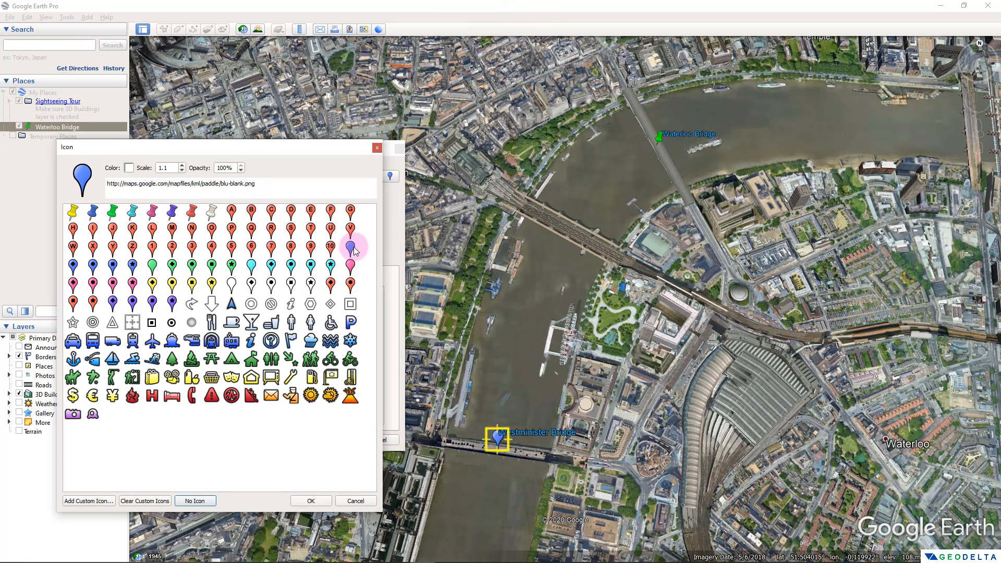
{"action": "left_click", "coordinate": [311, 500]}
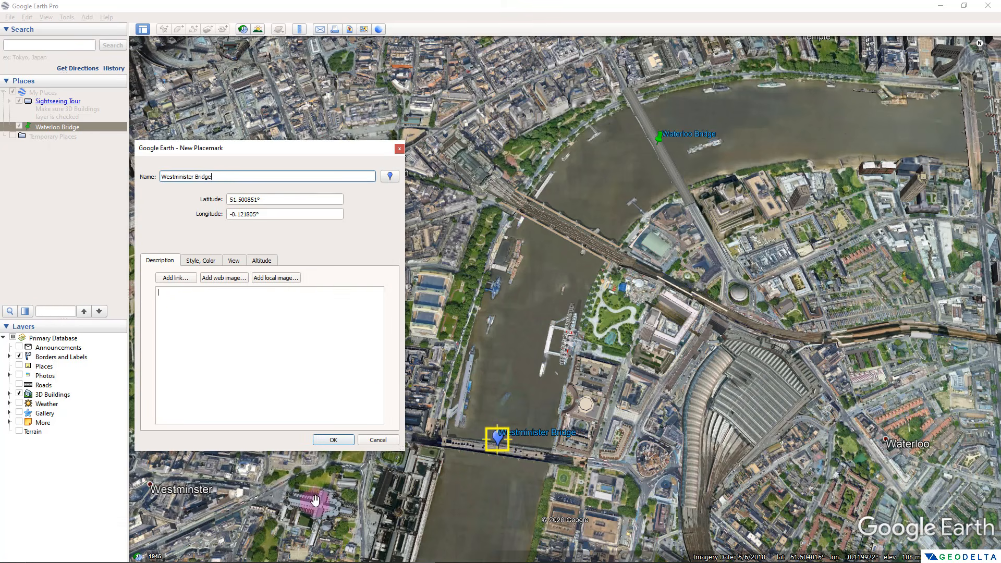
{"action": "left_click", "coordinate": [332, 305]}
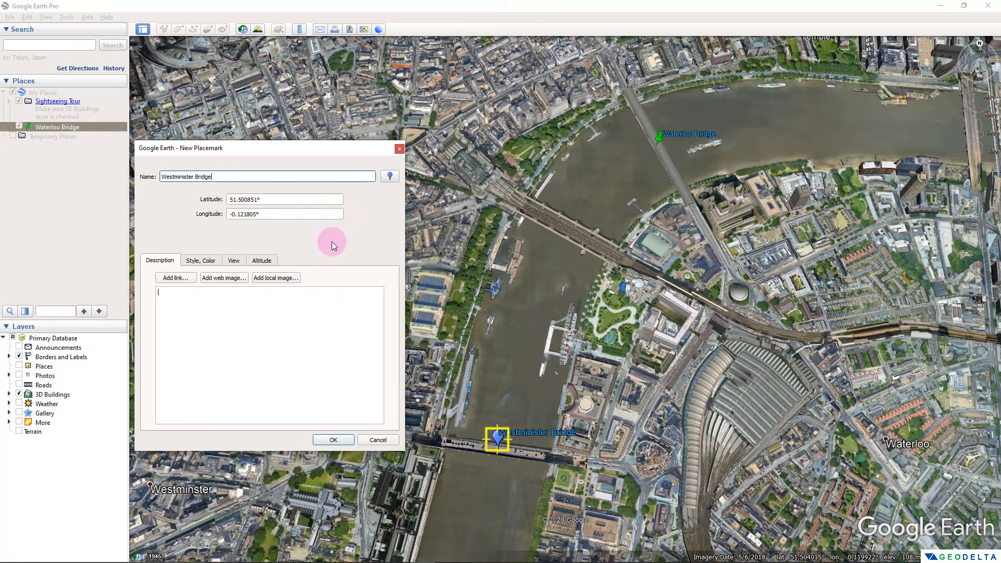
Step: Set the Westminister Bridge placemark's label color to yellow, #ffff00
{"action": "left_click", "coordinate": [201, 260]}
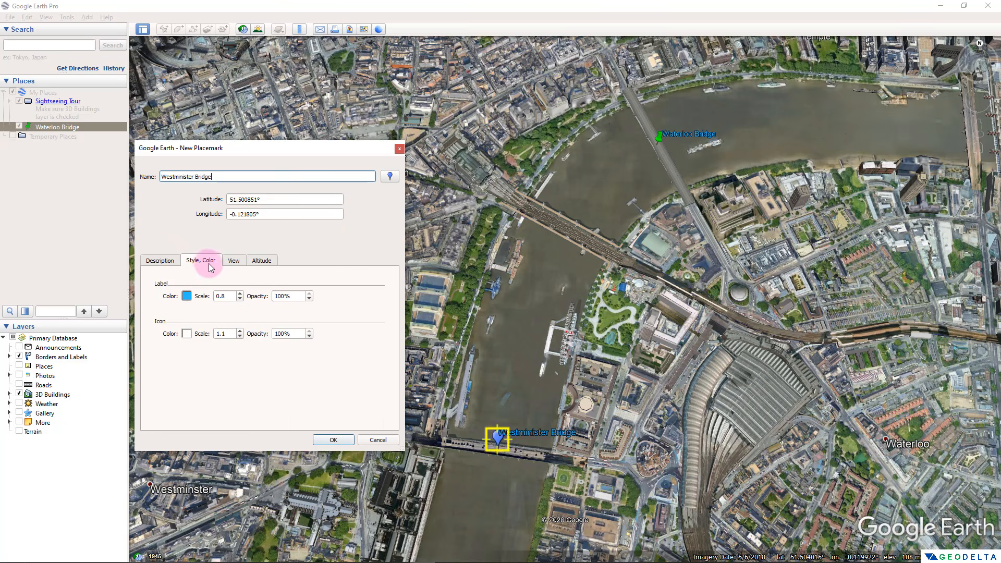
{"action": "left_click", "coordinate": [187, 302]}
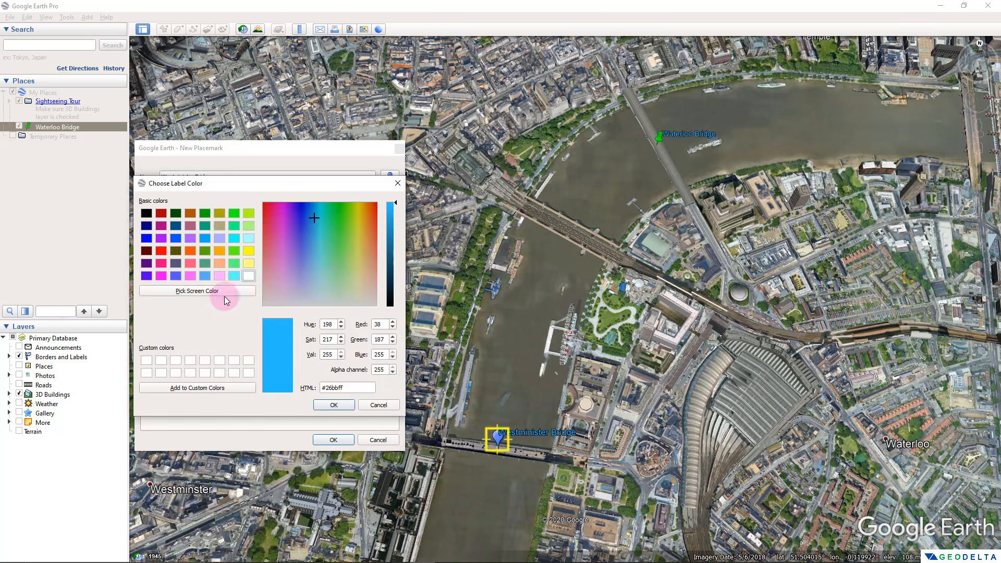
{"action": "left_click", "coordinate": [249, 252]}
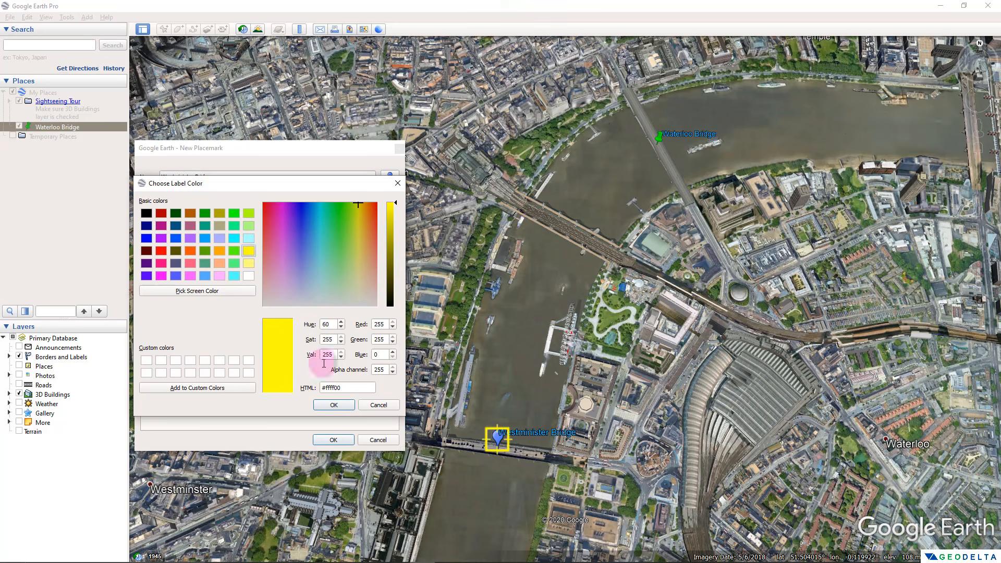
{"action": "left_click", "coordinate": [333, 405]}
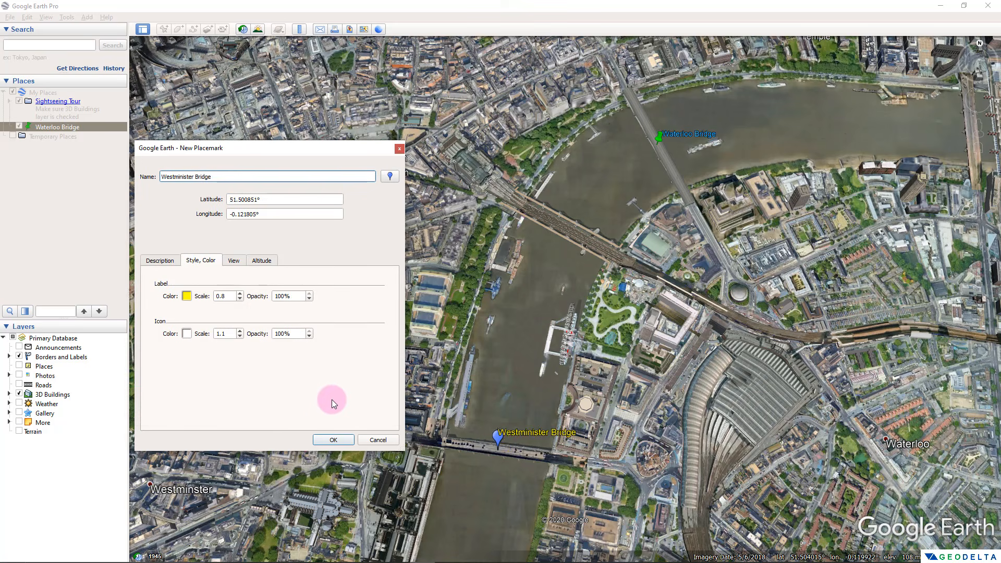
Step: Set the Westminister Bridge placemark's icon color to blue, #0000ff, with an icon scale of 0.9, and save the placemark
{"action": "left_click", "coordinate": [186, 333]}
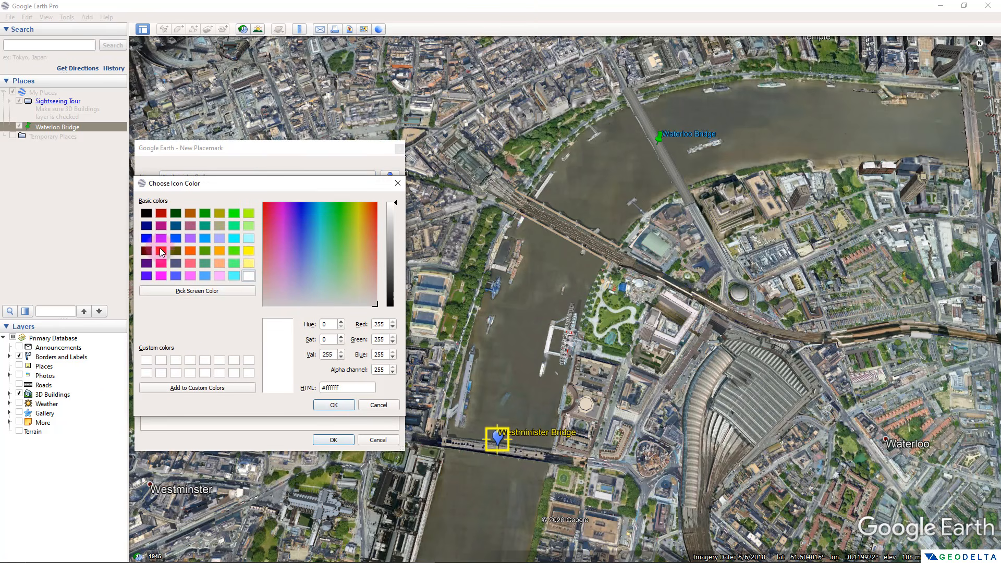
{"action": "left_click", "coordinate": [146, 239]}
{"action": "left_click", "coordinate": [333, 404]}
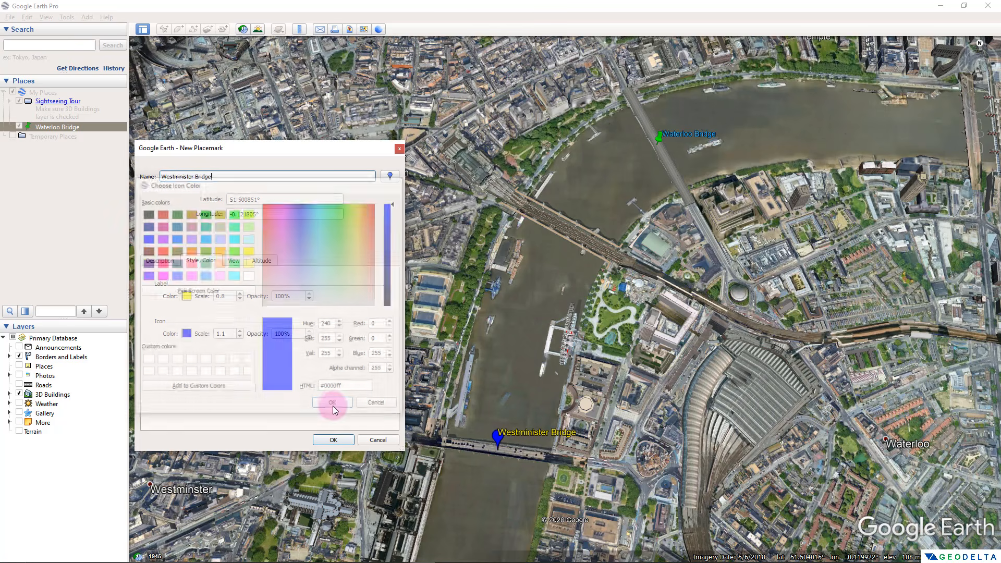
{"action": "left_click", "coordinate": [240, 335]}
{"action": "left_click", "coordinate": [240, 336]}
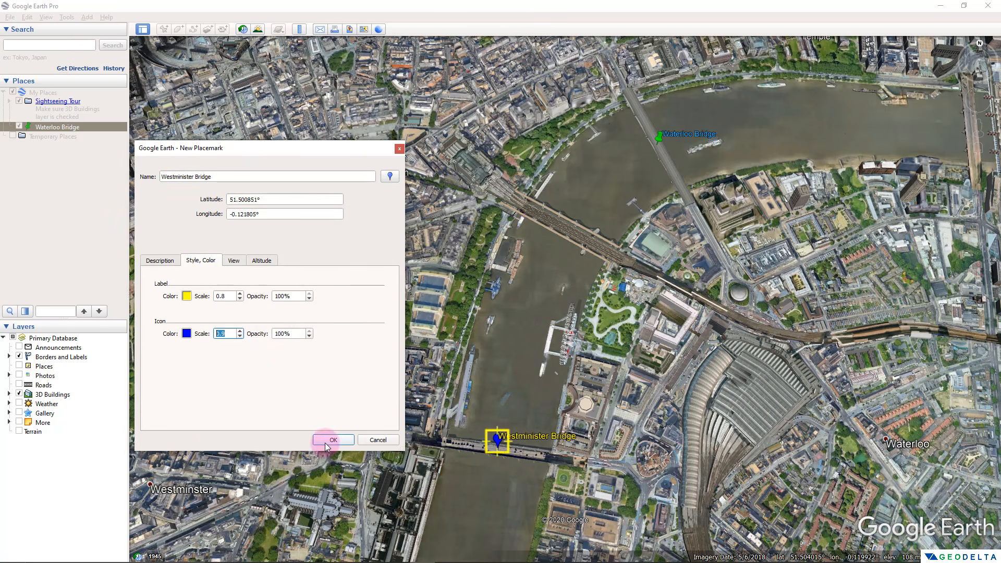
{"action": "left_click", "coordinate": [333, 440]}
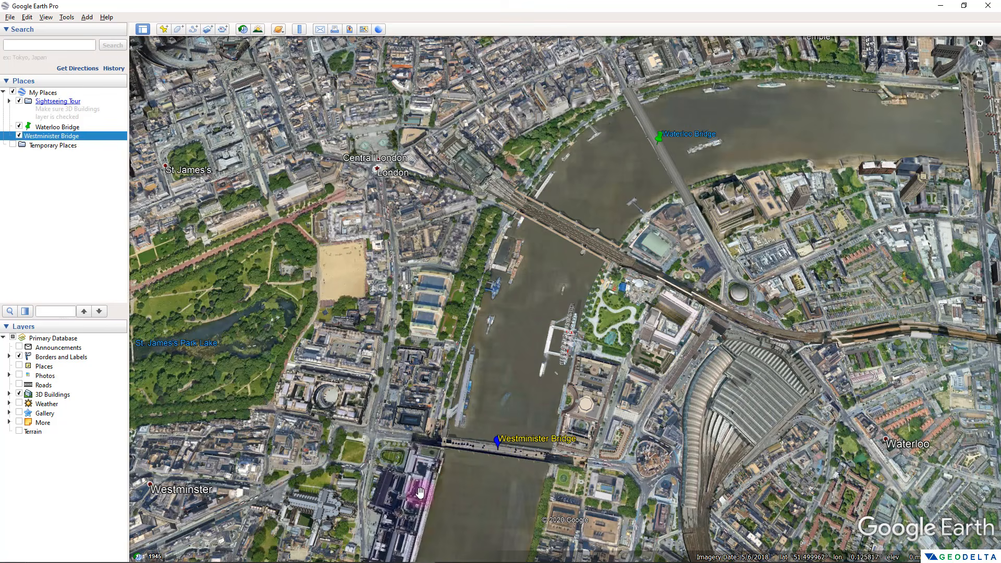
Step: Zoom out to view Europe and fly back to London using the saved Waterloo Bridge placemark
{"action": "left_click_drag", "start_coordinate": [719, 264], "coordinate": [659, 224]}
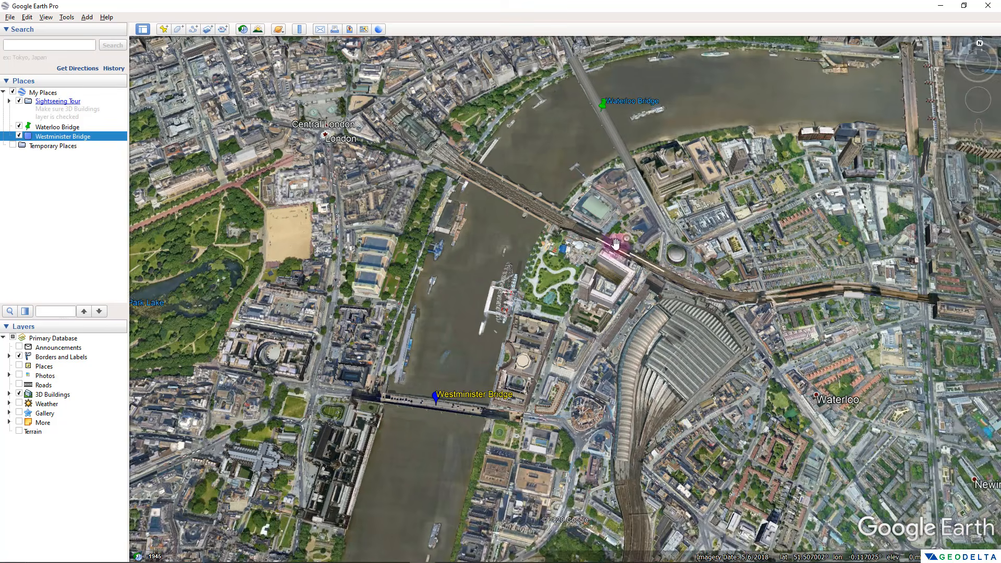
{"action": "scroll", "coordinate": [635, 267], "scroll_direction": "down", "scroll_amount": 5}
{"action": "scroll", "coordinate": [635, 267], "scroll_direction": "down", "scroll_amount": 5}
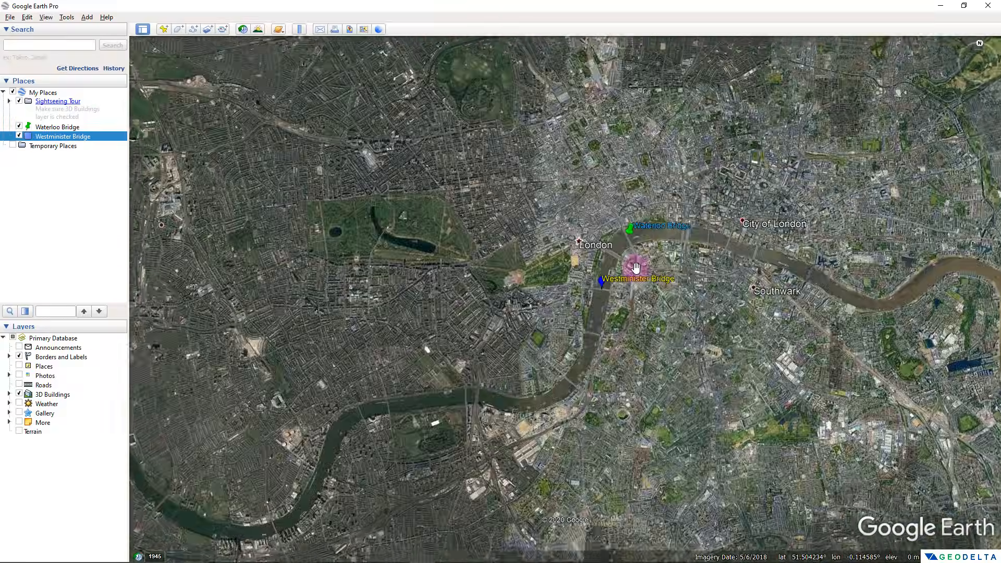
{"action": "scroll", "coordinate": [608, 369], "scroll_direction": "down", "scroll_amount": 6}
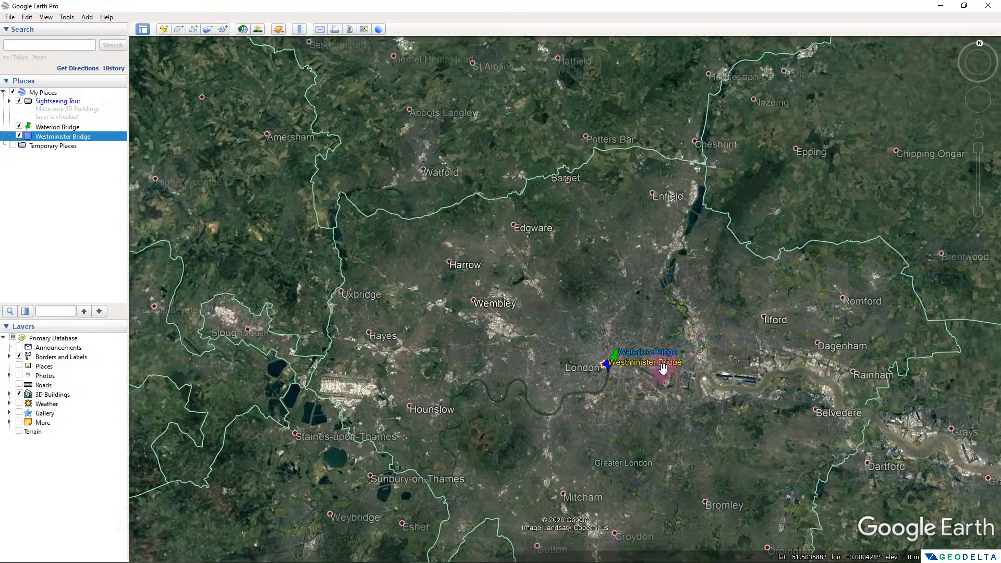
{"action": "scroll", "coordinate": [507, 265], "scroll_direction": "down", "scroll_amount": 5}
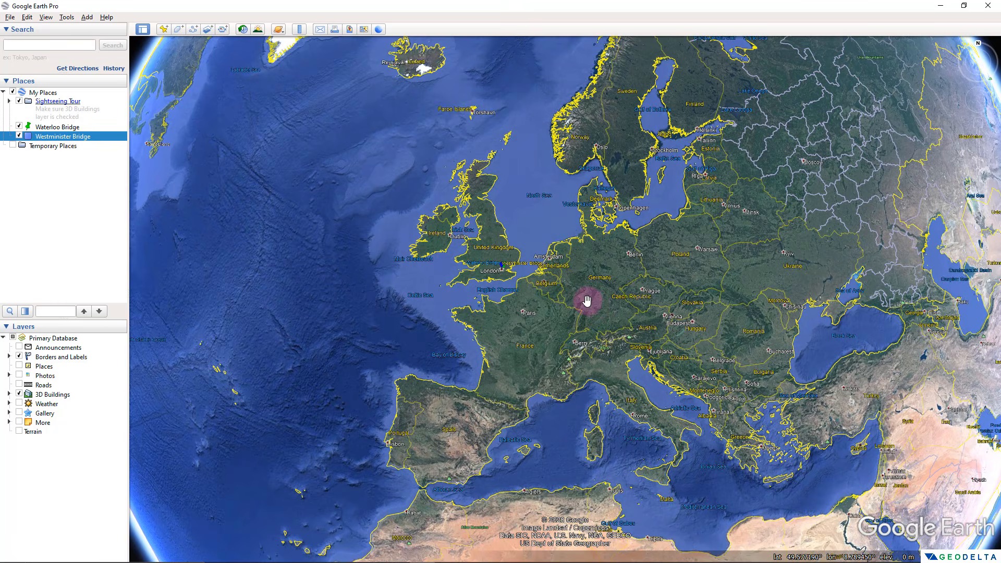
{"action": "left_click", "coordinate": [62, 128]}
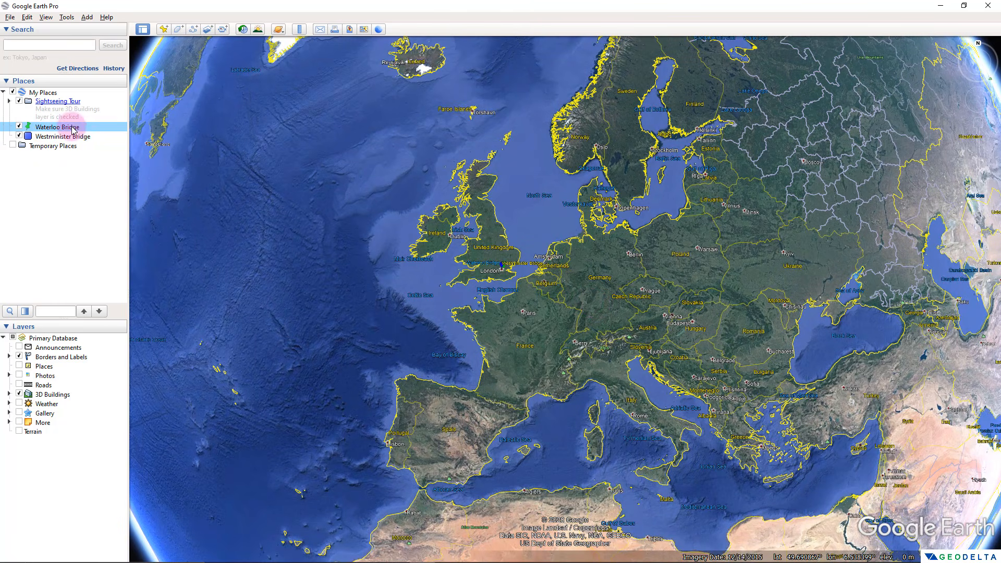
{"action": "double_click", "coordinate": [70, 128]}
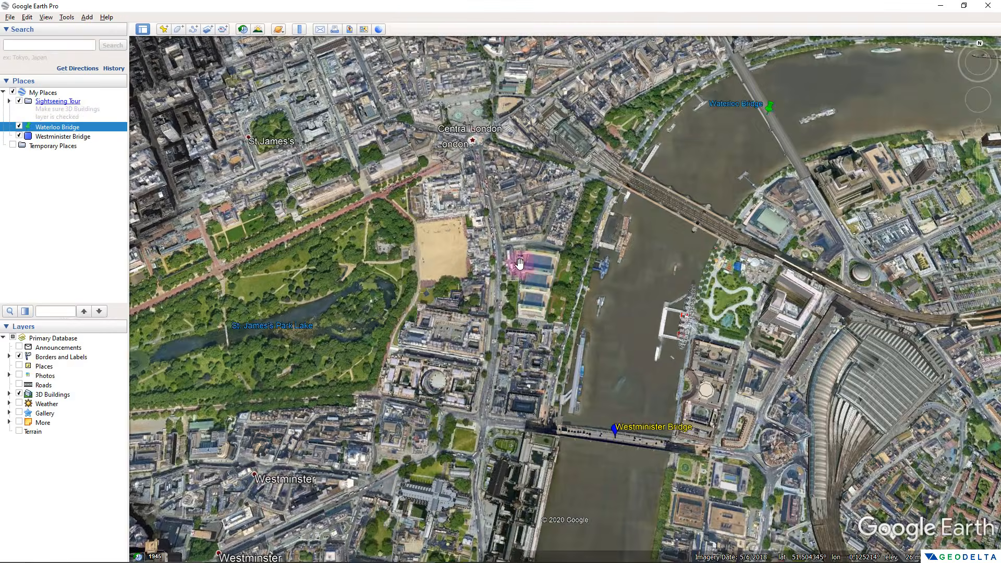
Step: Examine the Waterloo Bridge and Westminister Bridge placemarks up close on the map
{"action": "left_click_drag", "start_coordinate": [521, 263], "coordinate": [397, 263]}
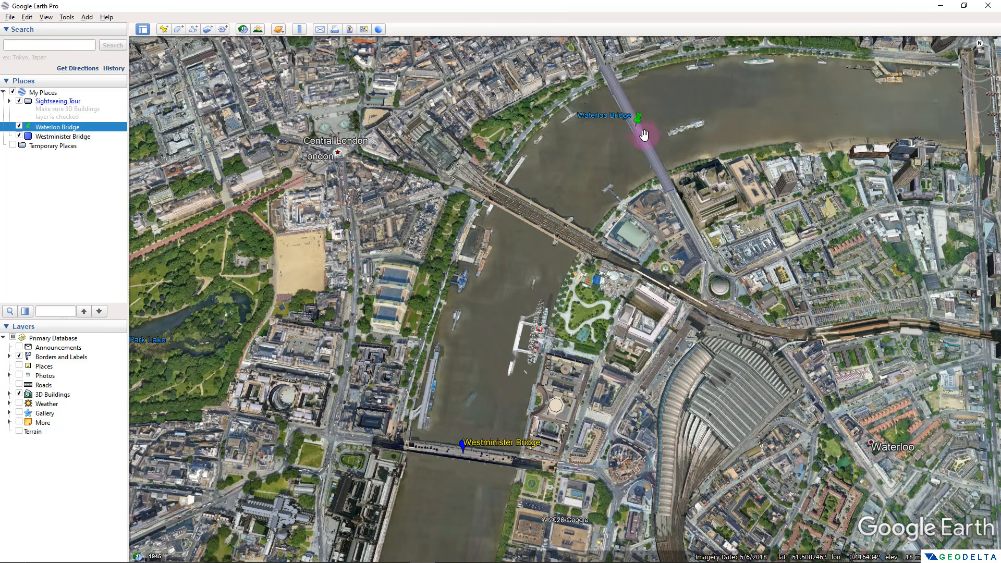
{"action": "double_click", "coordinate": [637, 130]}
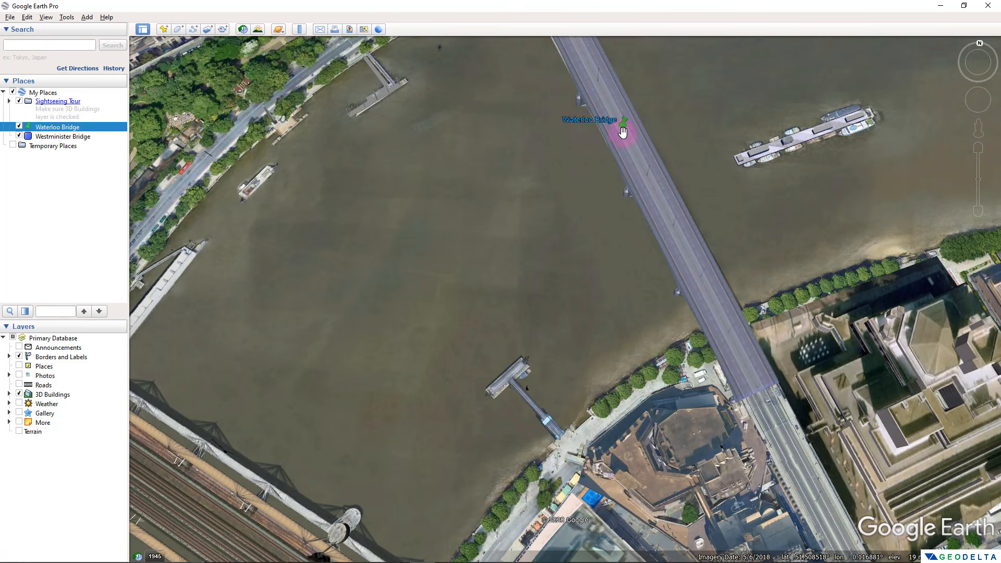
{"action": "scroll", "coordinate": [623, 133], "scroll_direction": "down", "scroll_amount": 5}
{"action": "scroll", "coordinate": [506, 364], "scroll_direction": "up", "scroll_amount": 5}
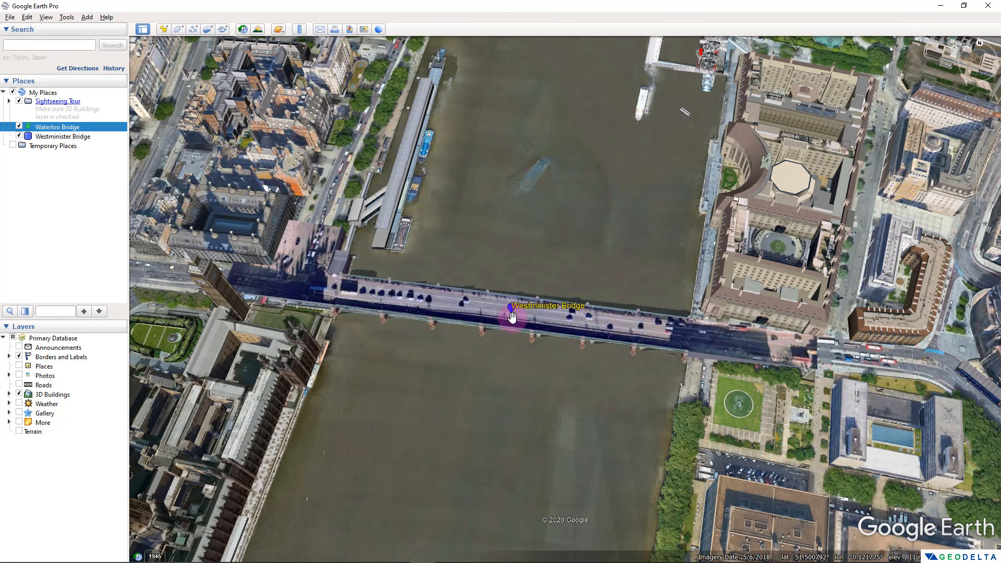
{"action": "scroll", "coordinate": [512, 313], "scroll_direction": "down", "scroll_amount": 5}
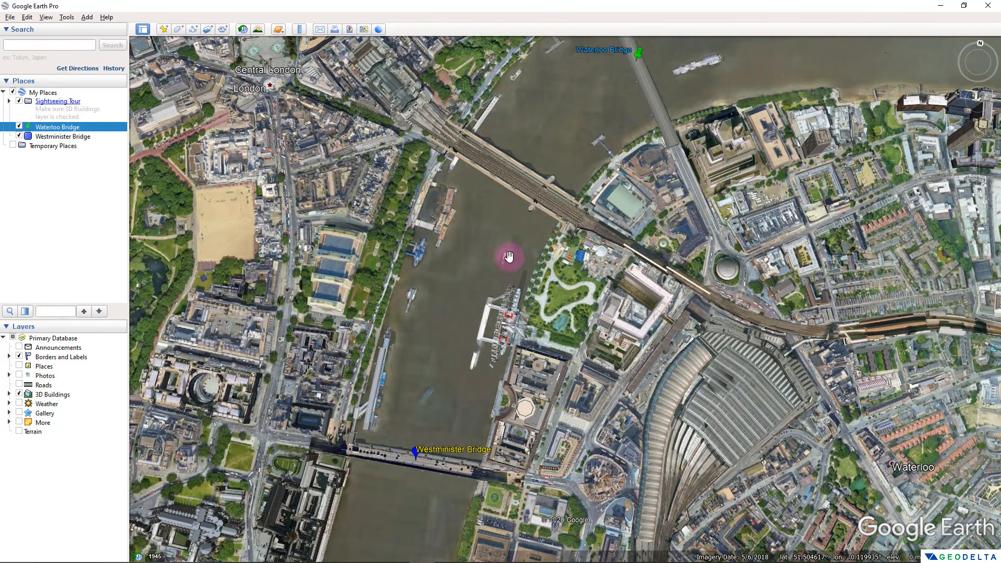
Step: Start a new polygon over St. James's Park, shrinking and moving its properties dialog clear of the park
{"action": "left_click_drag", "start_coordinate": [509, 257], "coordinate": [702, 246]}
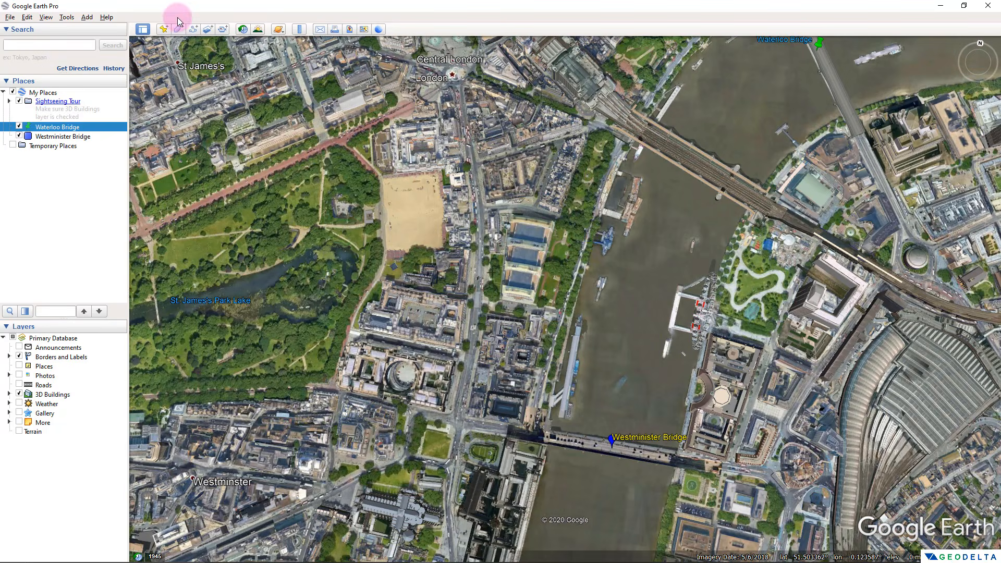
{"action": "left_click_drag", "start_coordinate": [380, 265], "coordinate": [740, 317]}
{"action": "scroll", "coordinate": [619, 321], "scroll_direction": "up", "scroll_amount": 3}
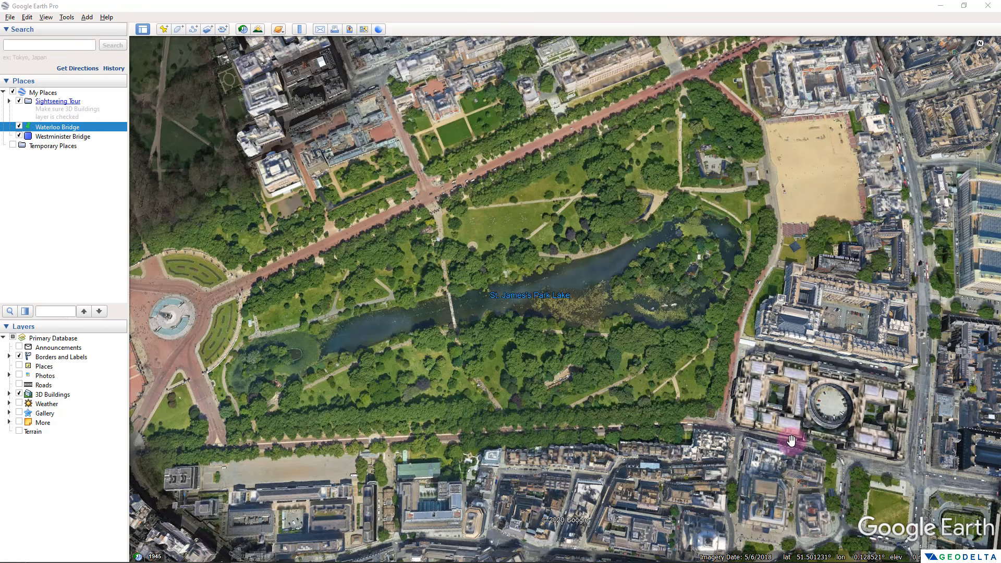
{"action": "left_click", "coordinate": [178, 30]}
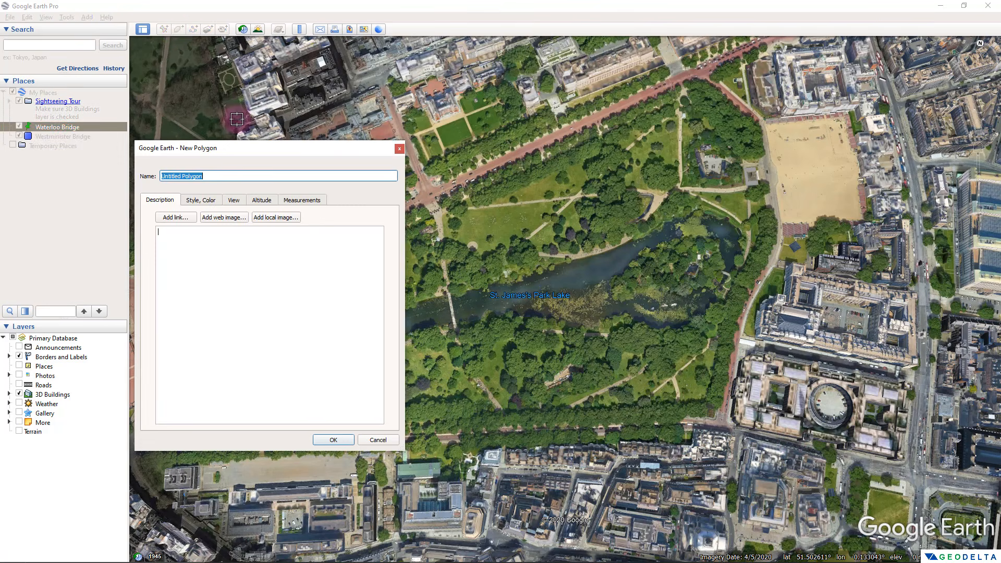
{"action": "left_click_drag", "start_coordinate": [258, 150], "coordinate": [182, 52]}
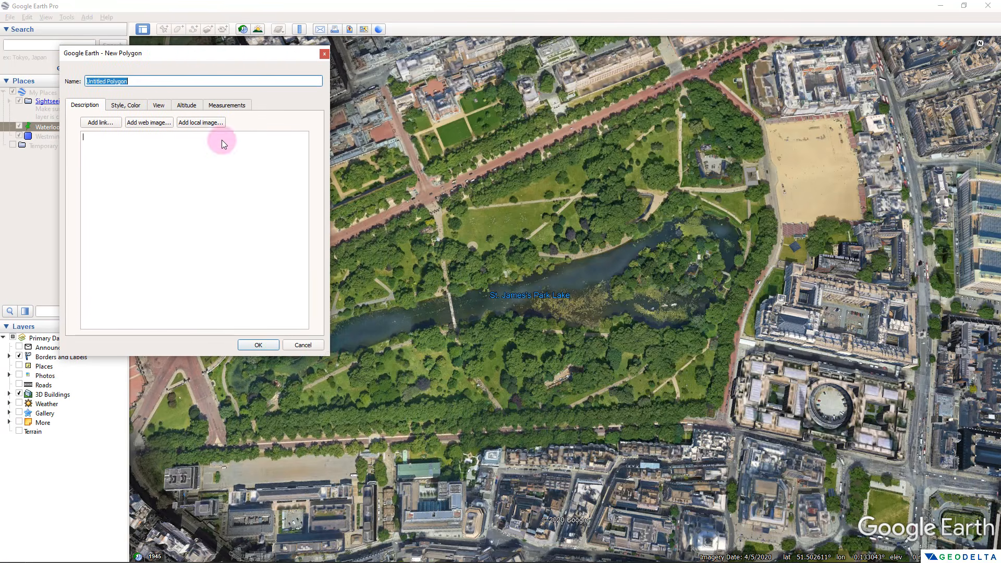
{"action": "left_click_drag", "start_coordinate": [327, 354], "coordinate": [256, 291]}
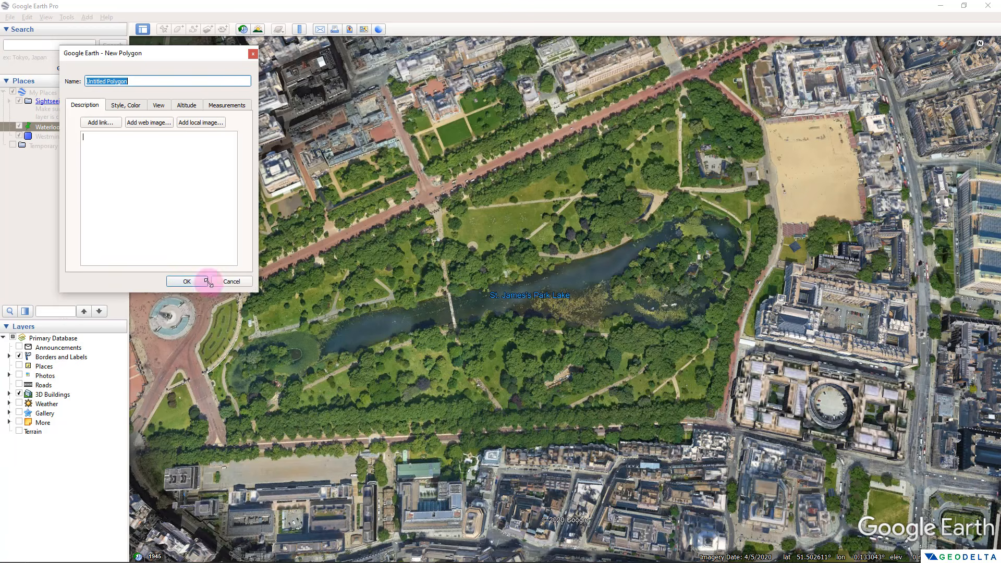
{"action": "left_click_drag", "start_coordinate": [190, 61], "coordinate": [160, 60]}
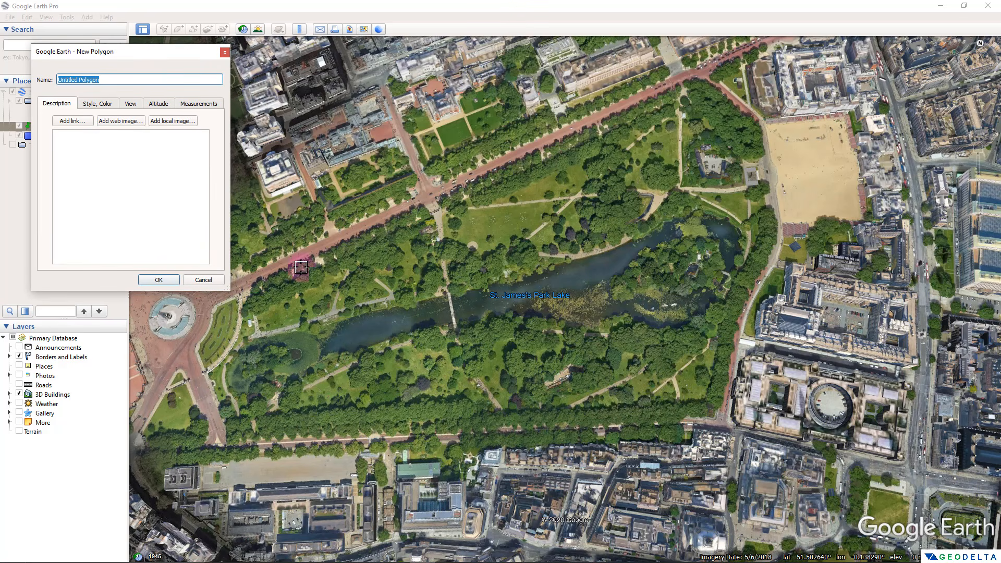
Step: Trace the polygon's boundary along the red road on the park's northern edge, up to the park's northeastern corner
{"action": "left_click", "coordinate": [322, 250]}
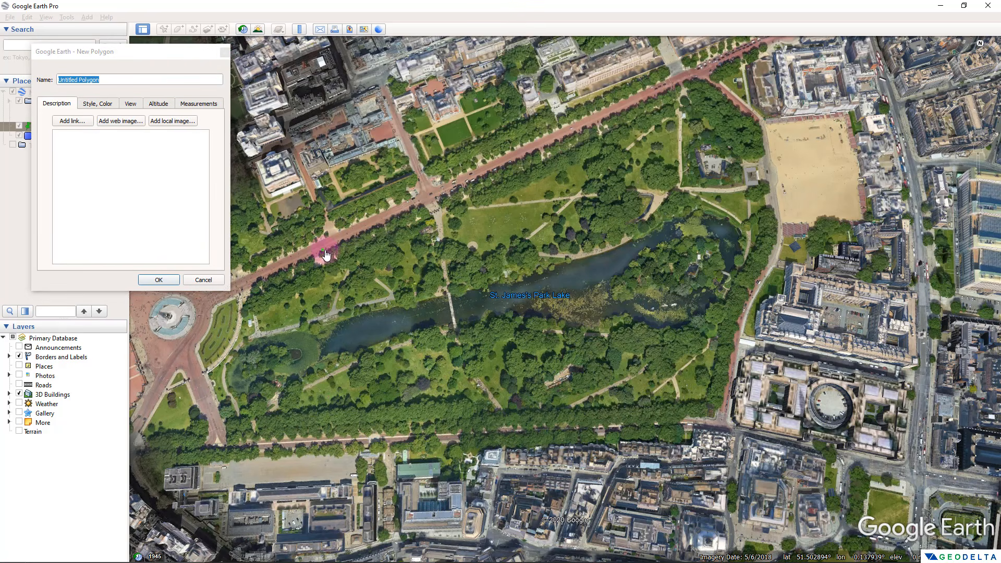
{"action": "left_click", "coordinate": [408, 211]}
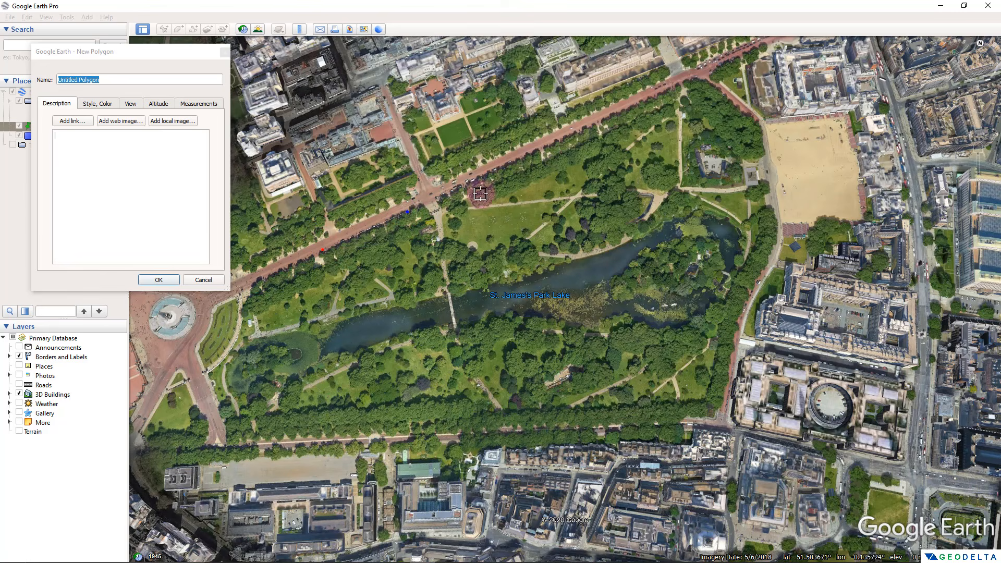
{"action": "left_click", "coordinate": [497, 171]}
{"action": "left_click", "coordinate": [557, 139]}
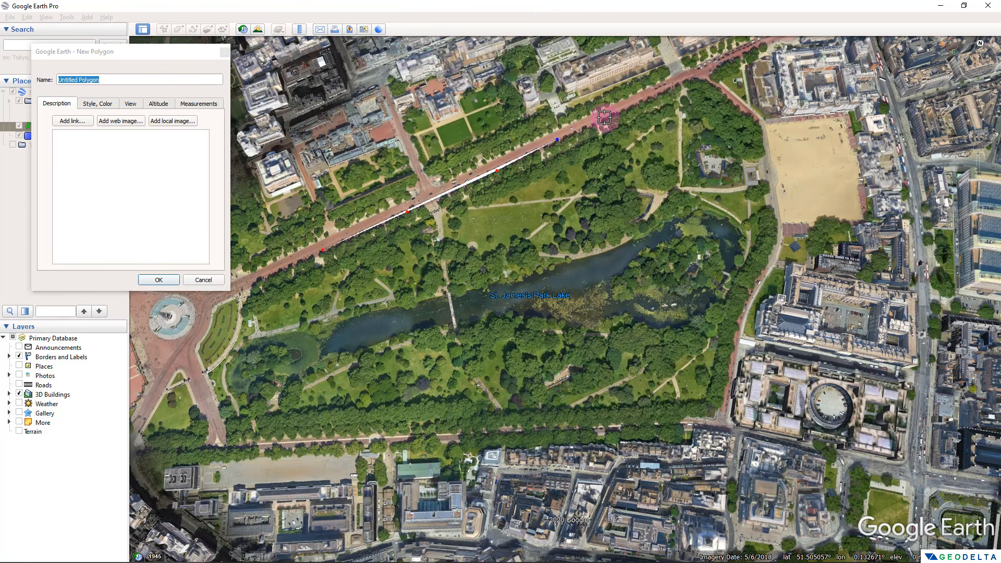
{"action": "left_click", "coordinate": [605, 118]}
{"action": "left_click", "coordinate": [640, 100]}
{"action": "left_click", "coordinate": [670, 88]}
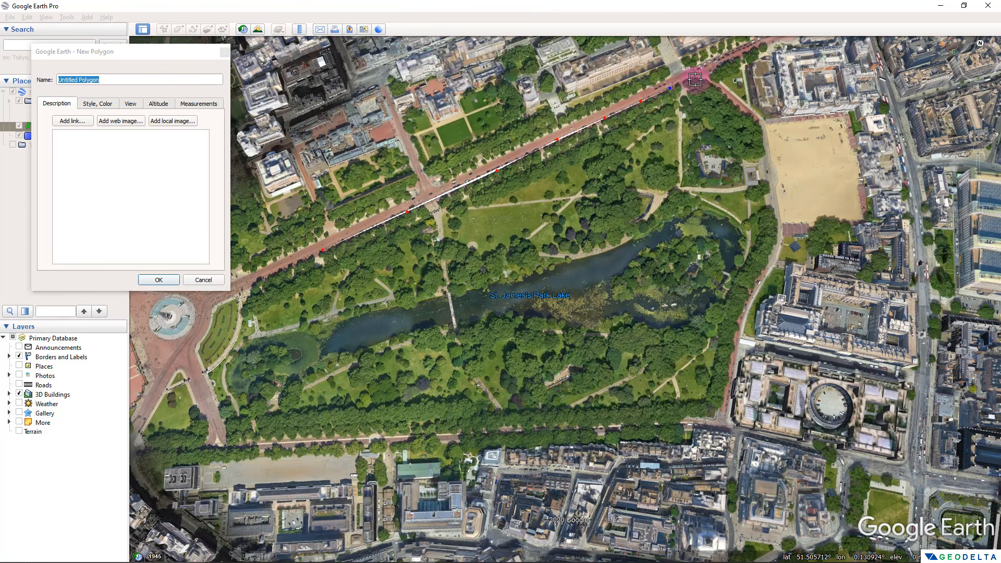
{"action": "left_click", "coordinate": [691, 79]}
{"action": "left_click", "coordinate": [702, 76]}
Step: Continue the polygon's boundary around the park's curved northeastern corner to the edge of the sandy parade ground
{"action": "left_click", "coordinate": [714, 84]}
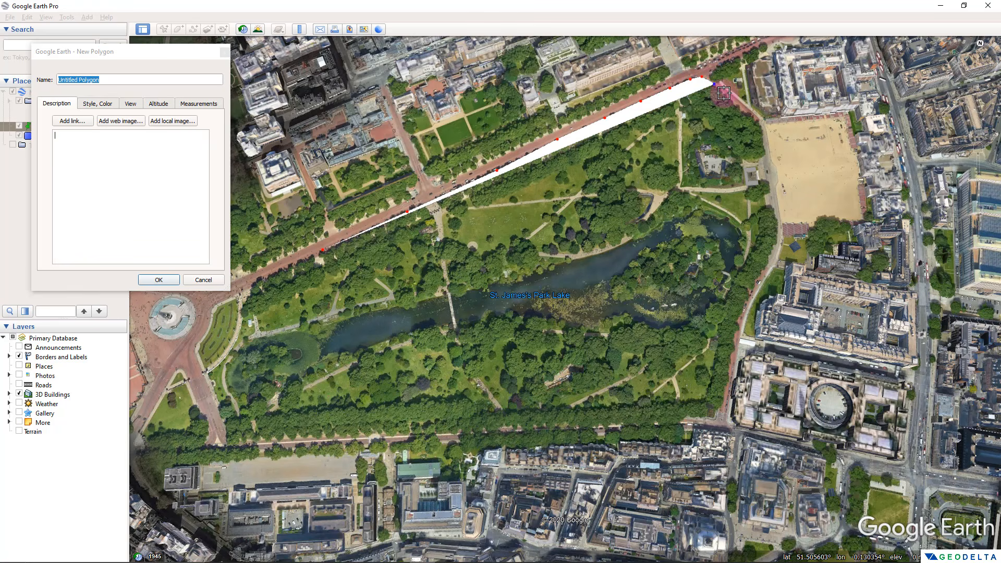
{"action": "left_click", "coordinate": [725, 93]}
{"action": "left_click", "coordinate": [735, 100]}
{"action": "left_click", "coordinate": [748, 112]}
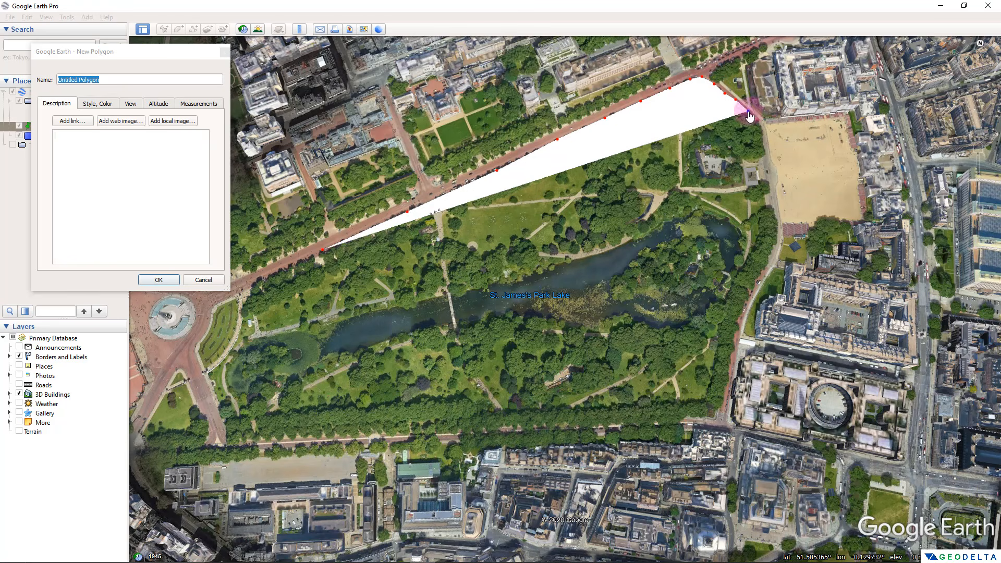
{"action": "left_click", "coordinate": [758, 124]}
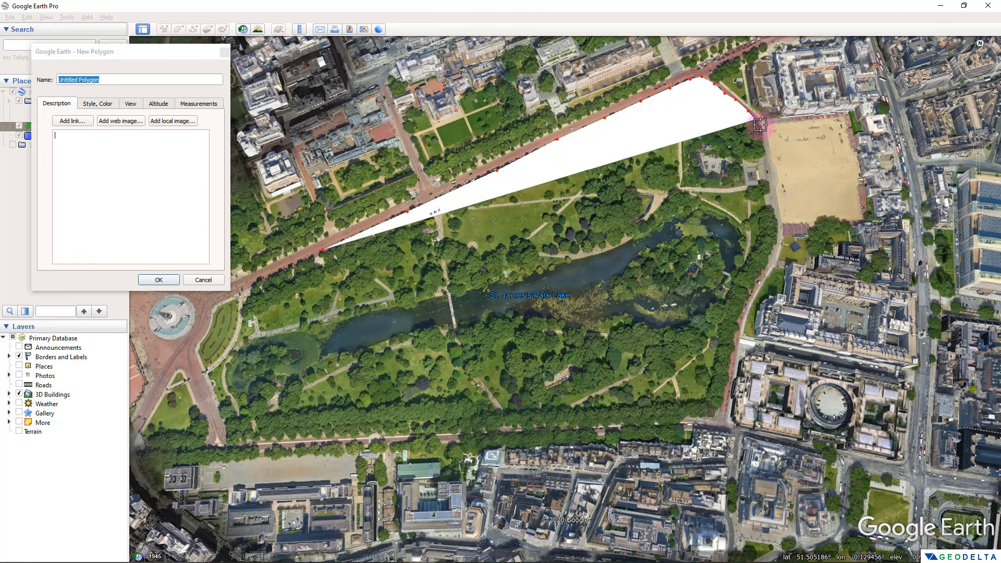
{"action": "left_click", "coordinate": [762, 131]}
Step: Extend the polygon's boundary south along the park's eastern road, past the parade ground and the eastern end of the lake
{"action": "scroll", "coordinate": [765, 140], "scroll_direction": "up", "scroll_amount": 3}
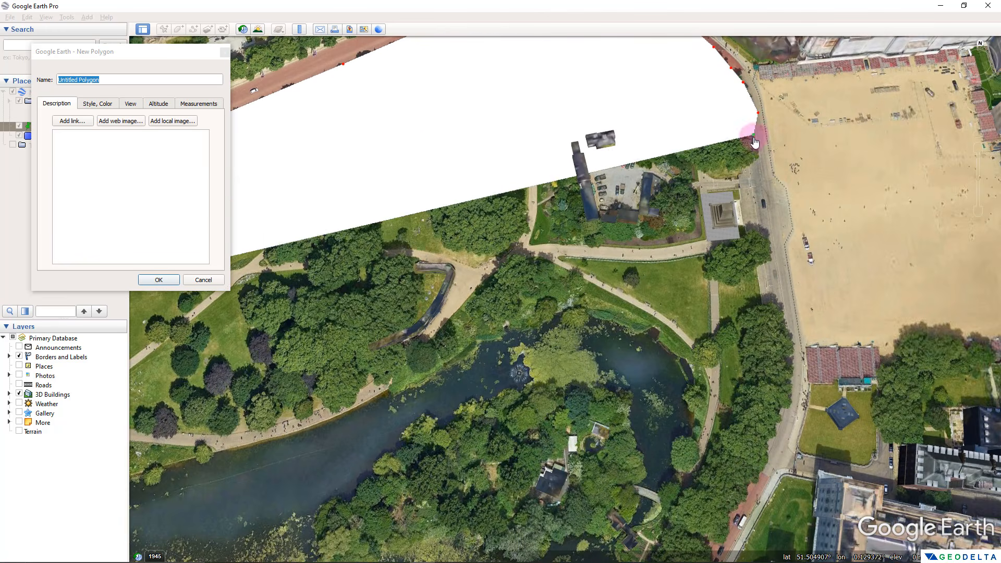
{"action": "left_click_drag", "start_coordinate": [756, 134], "coordinate": [783, 352]}
{"action": "left_click", "coordinate": [783, 352]}
{"action": "scroll", "coordinate": [779, 407], "scroll_direction": "down", "scroll_amount": 2}
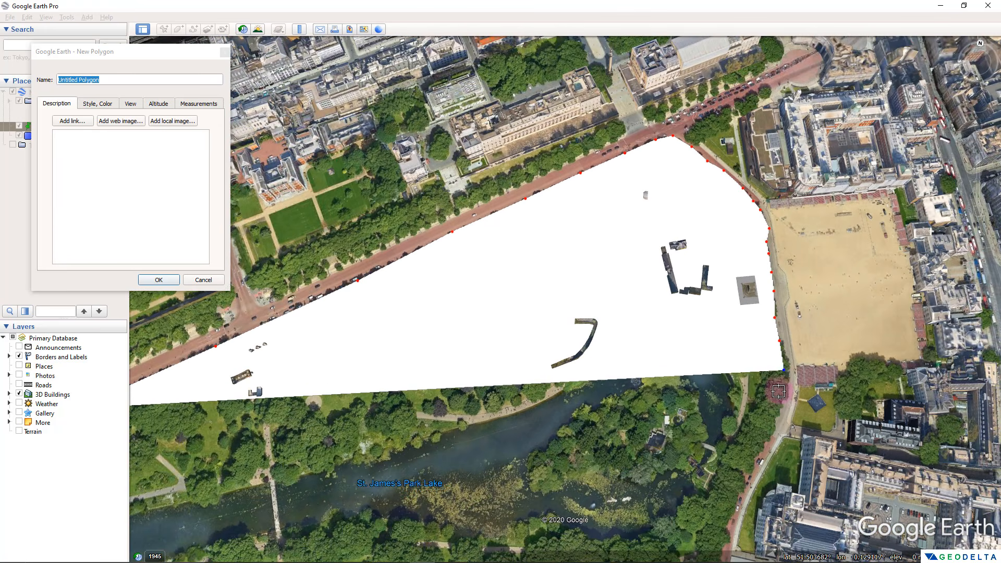
{"action": "left_click_drag", "start_coordinate": [779, 389], "coordinate": [732, 521]}
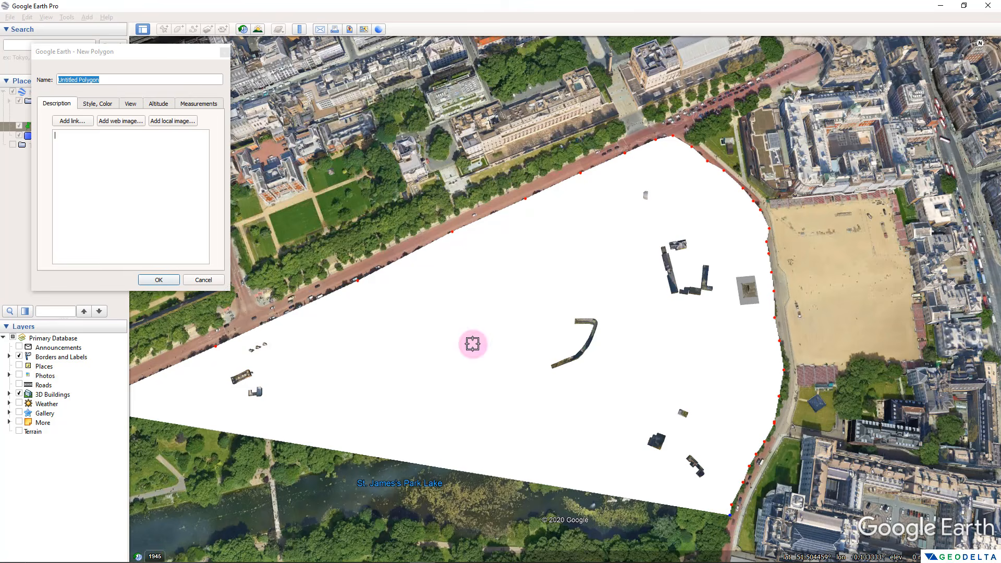
{"action": "middle_click_drag", "start_coordinate": [615, 367], "coordinate": [712, 521]}
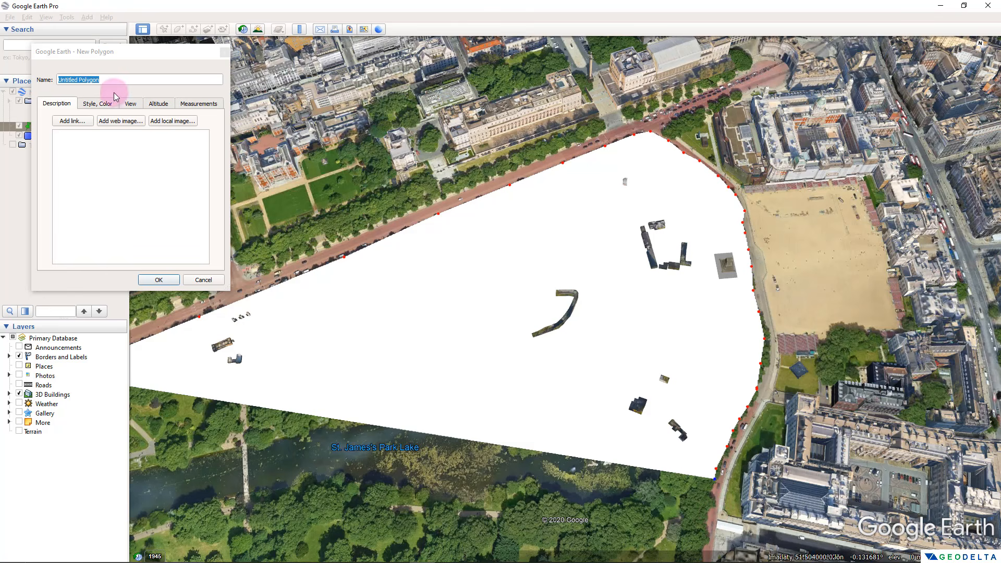
Step: Change the polygon's area style to Outlined so the park is not covered by a fill
{"action": "left_click", "coordinate": [92, 107]}
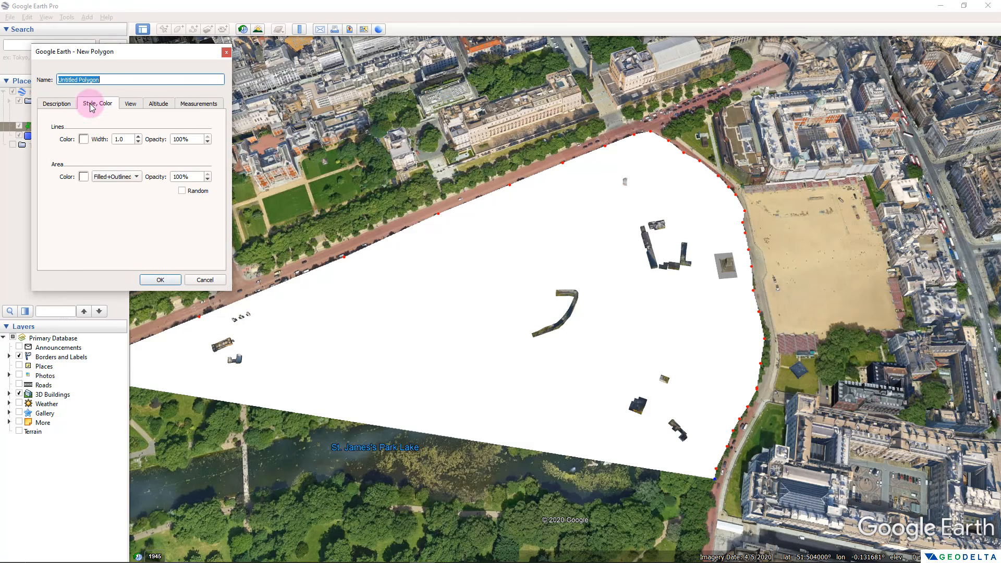
{"action": "left_click", "coordinate": [115, 177]}
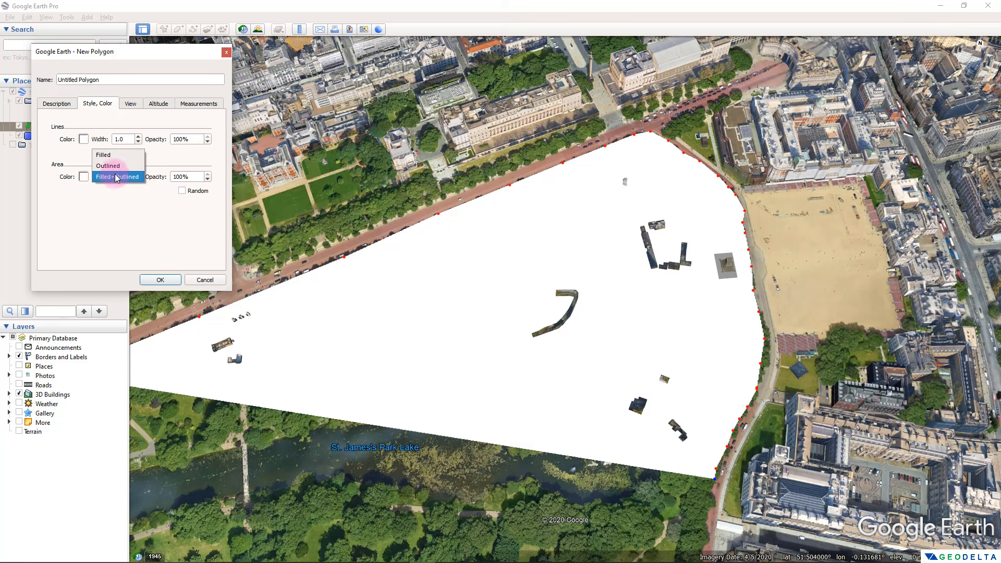
{"action": "left_click", "coordinate": [115, 166]}
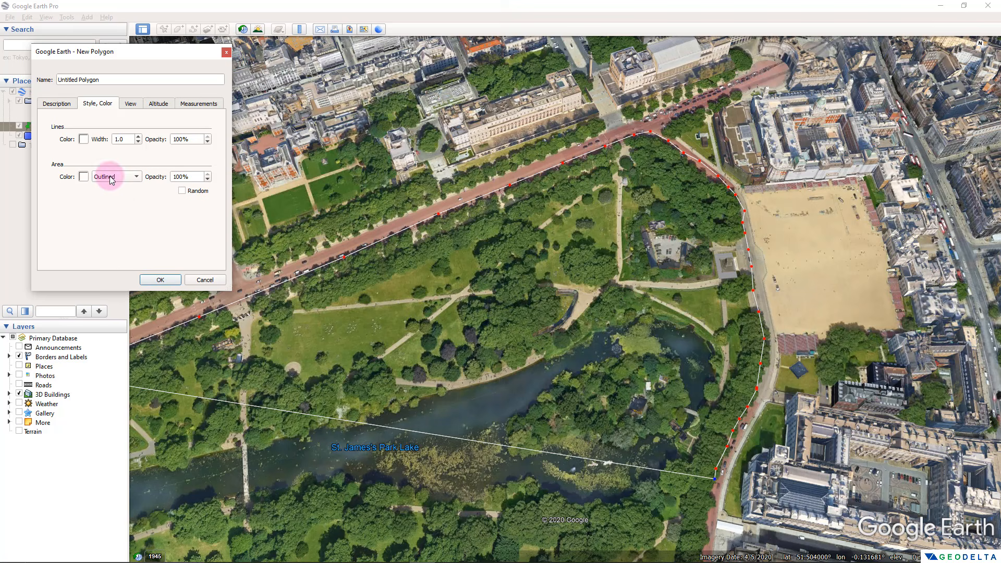
Step: Set the polygon's line color to yellow, #ffff00, and increase the line width
{"action": "left_click", "coordinate": [84, 140]}
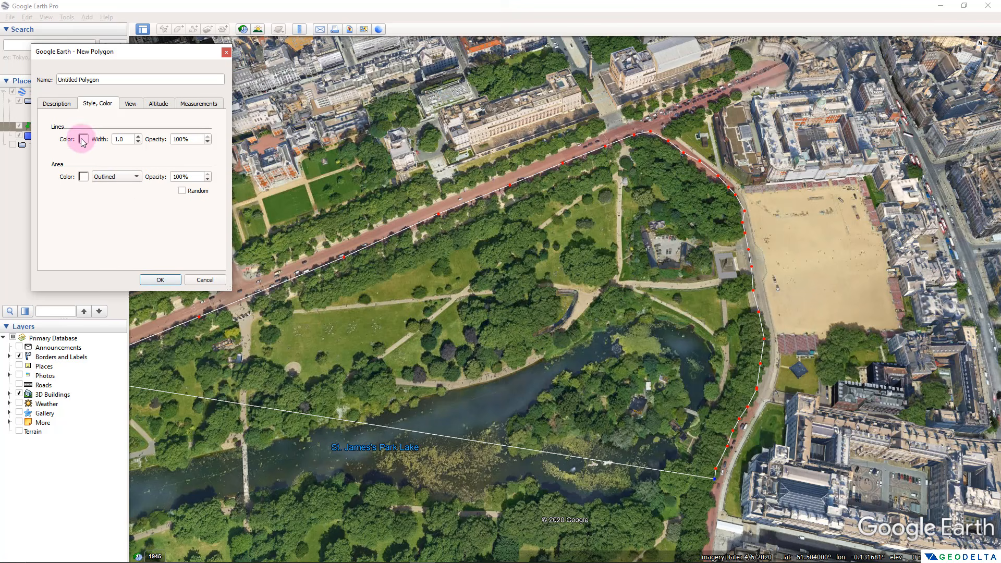
{"action": "left_click", "coordinate": [120, 125]}
{"action": "left_click", "coordinate": [205, 276]}
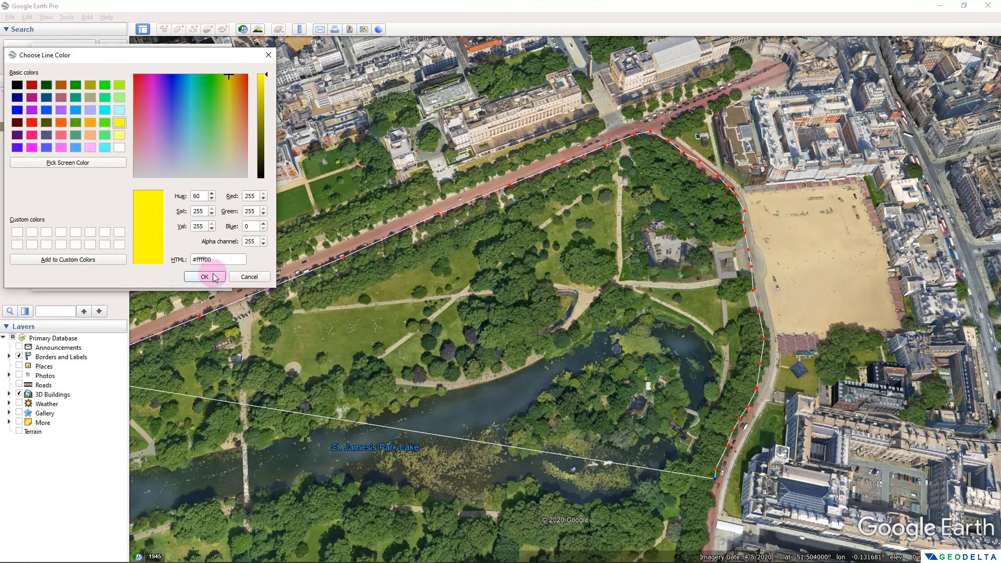
{"action": "left_click", "coordinate": [138, 141]}
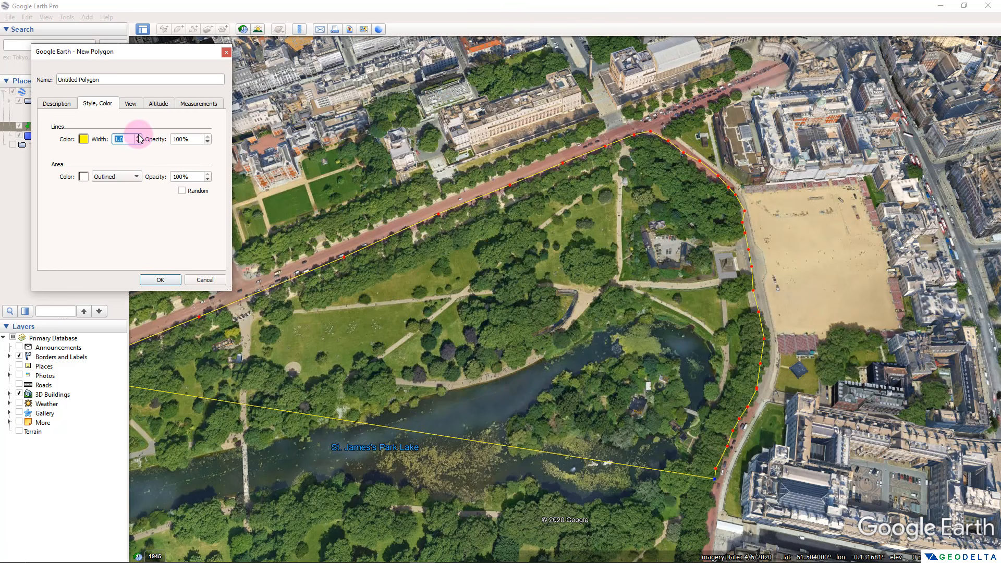
{"action": "left_click", "coordinate": [139, 136]}
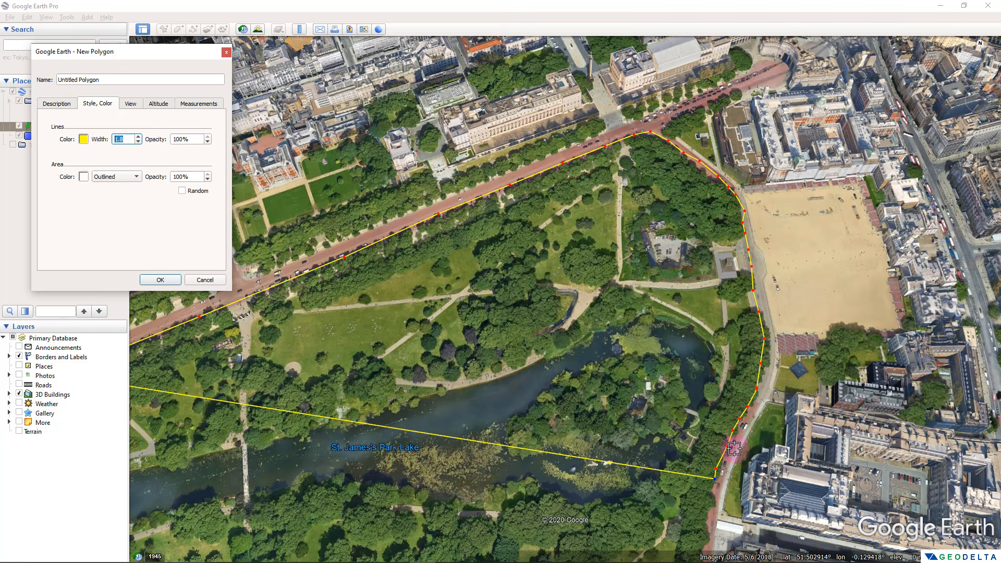
Step: Trace the rest of the park's eastern edge down the road to its southeastern corner
{"action": "scroll", "coordinate": [718, 527], "scroll_direction": "down", "scroll_amount": 2}
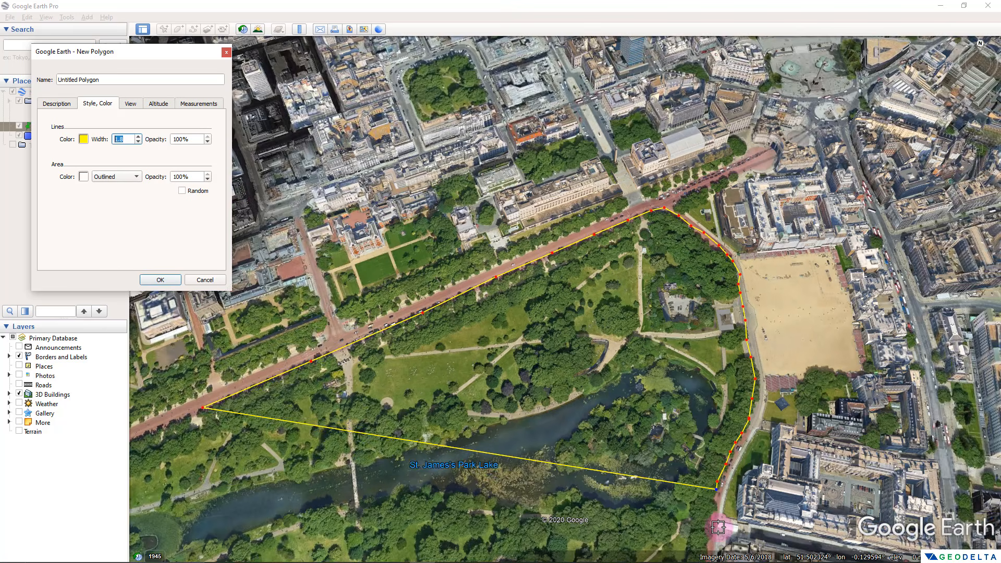
{"action": "scroll", "coordinate": [719, 527], "scroll_direction": "up", "scroll_amount": 2}
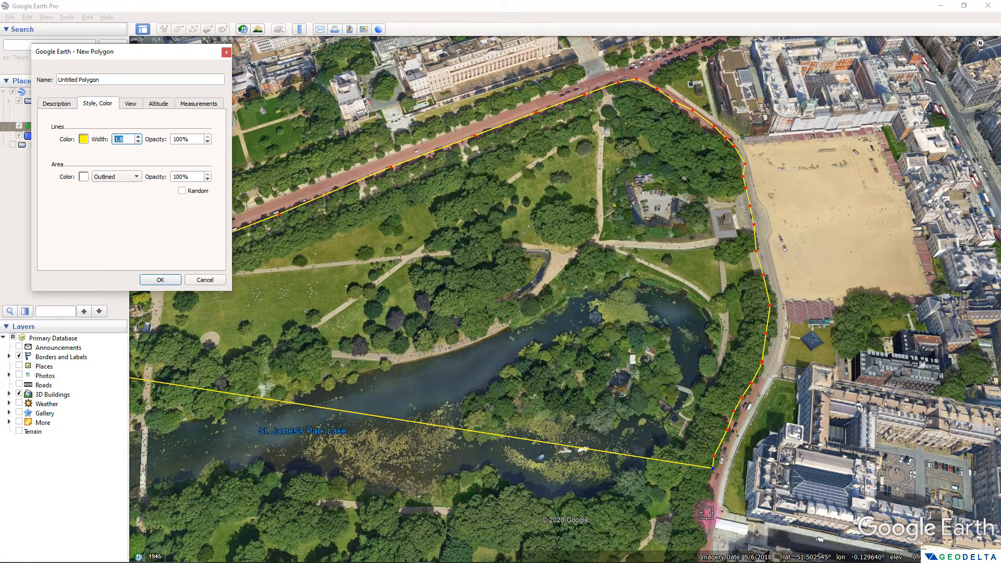
{"action": "scroll", "coordinate": [706, 513], "scroll_direction": "down", "scroll_amount": 3}
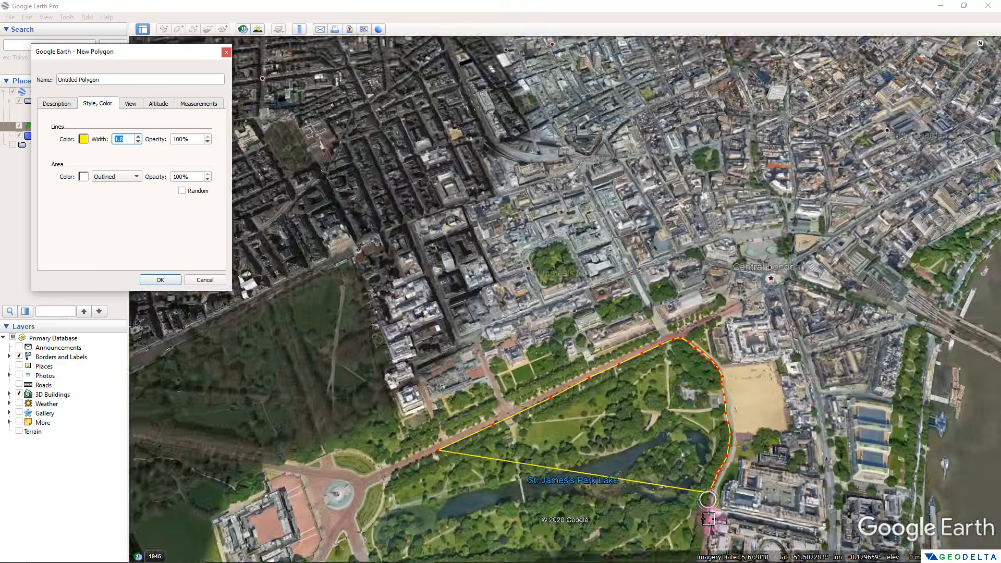
{"action": "scroll", "coordinate": [706, 530], "scroll_direction": "down", "scroll_amount": 1}
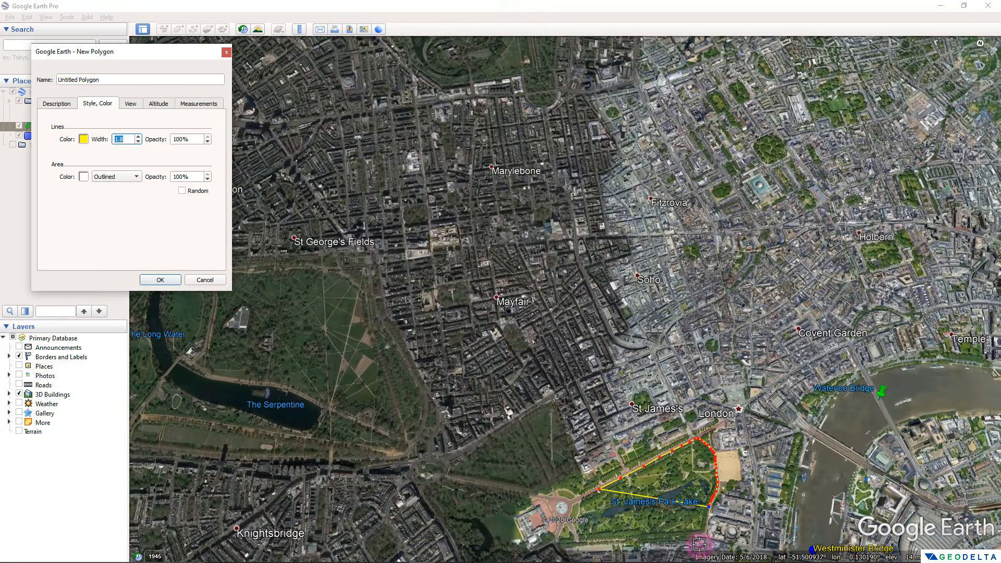
{"action": "scroll", "coordinate": [699, 543], "scroll_direction": "up", "scroll_amount": 1}
{"action": "scroll", "coordinate": [699, 543], "scroll_direction": "up", "scroll_amount": 3}
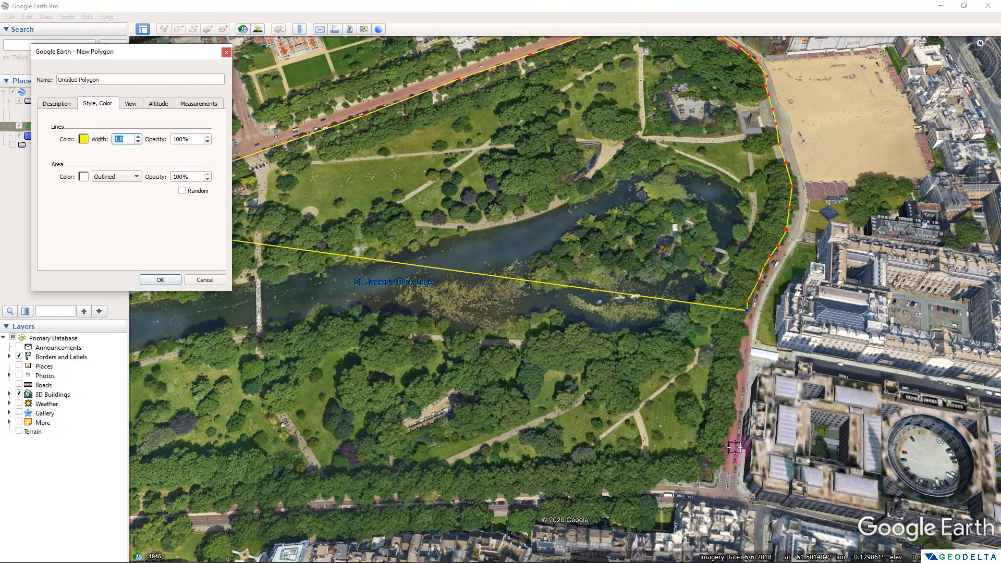
{"action": "left_click", "coordinate": [741, 346]}
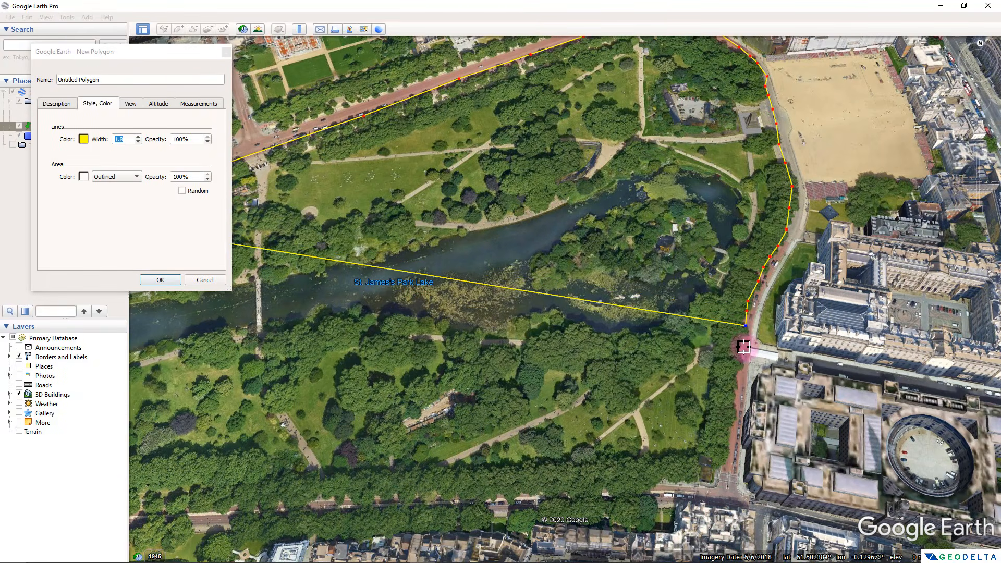
{"action": "left_click", "coordinate": [738, 369]}
{"action": "left_click", "coordinate": [737, 391]}
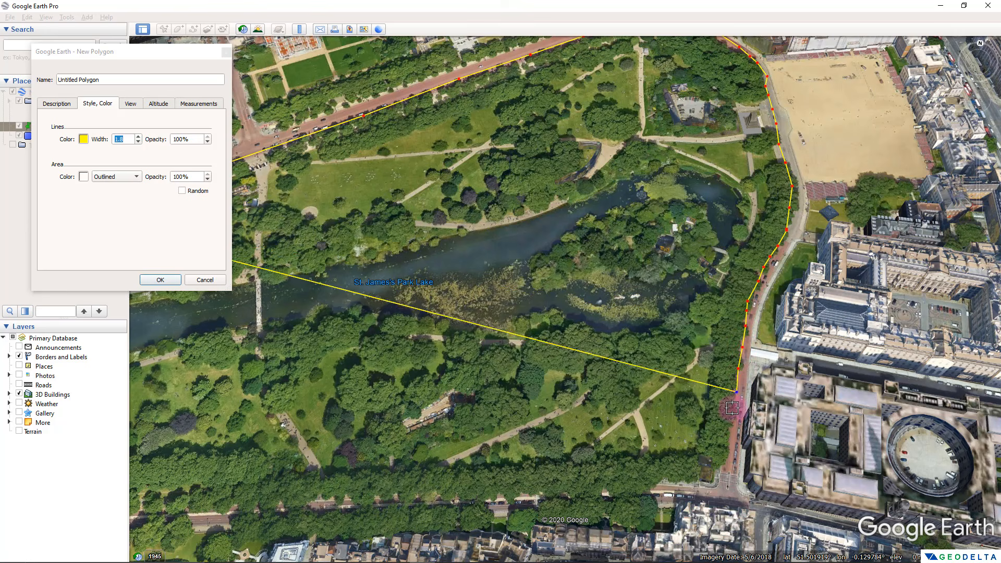
{"action": "left_click", "coordinate": [733, 407]}
{"action": "left_click", "coordinate": [732, 431]}
{"action": "left_click", "coordinate": [727, 449]}
{"action": "left_click", "coordinate": [727, 468]}
{"action": "left_click", "coordinate": [723, 476]}
{"action": "left_click", "coordinate": [715, 484]}
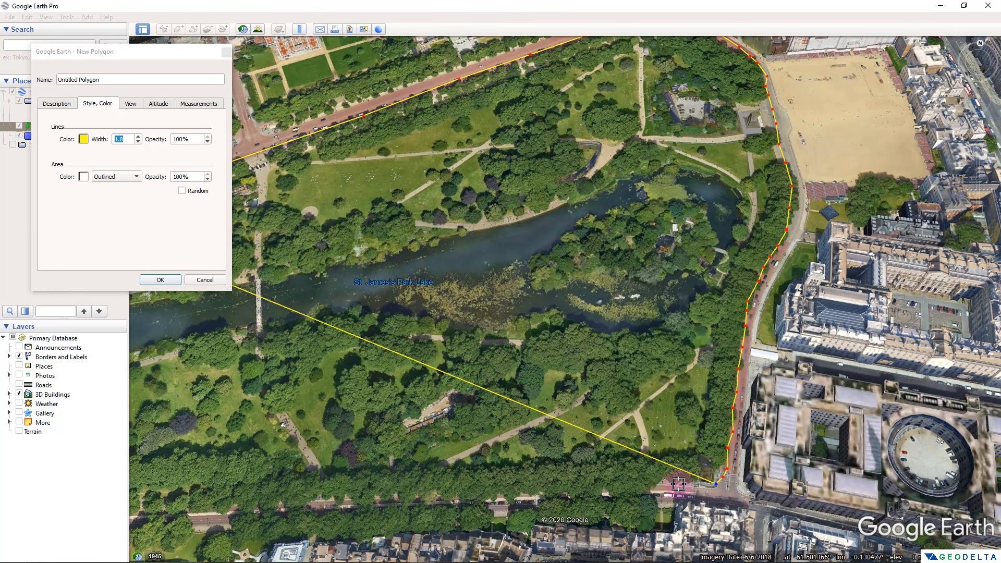
Step: Trace the polygon boundary west from the southeastern corner along the road on the park's southern edge
{"action": "left_click", "coordinate": [683, 483]}
{"action": "left_click", "coordinate": [644, 477]}
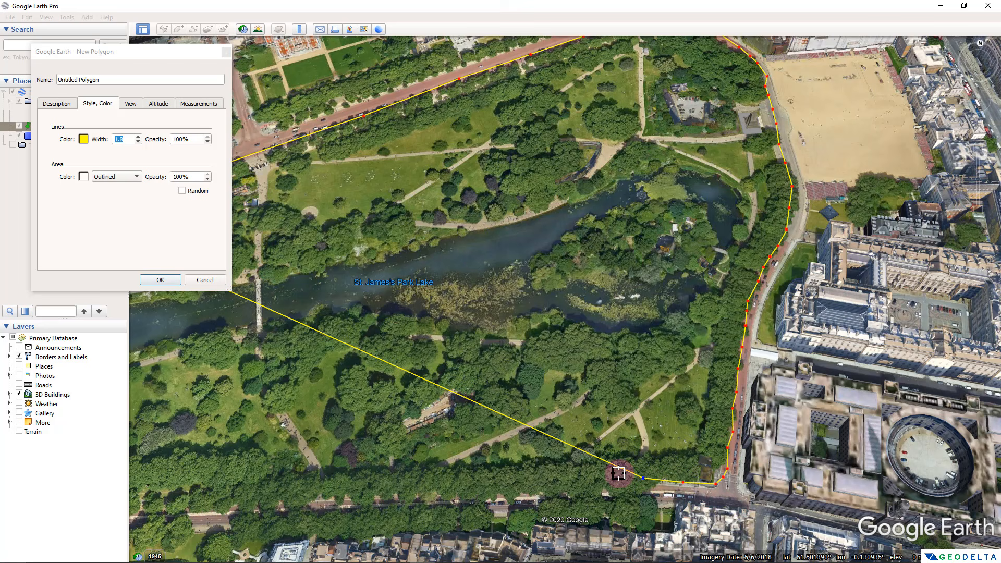
{"action": "left_click", "coordinate": [584, 477]}
{"action": "left_click", "coordinate": [532, 480]}
{"action": "left_click", "coordinate": [479, 481]}
{"action": "left_click", "coordinate": [447, 482]}
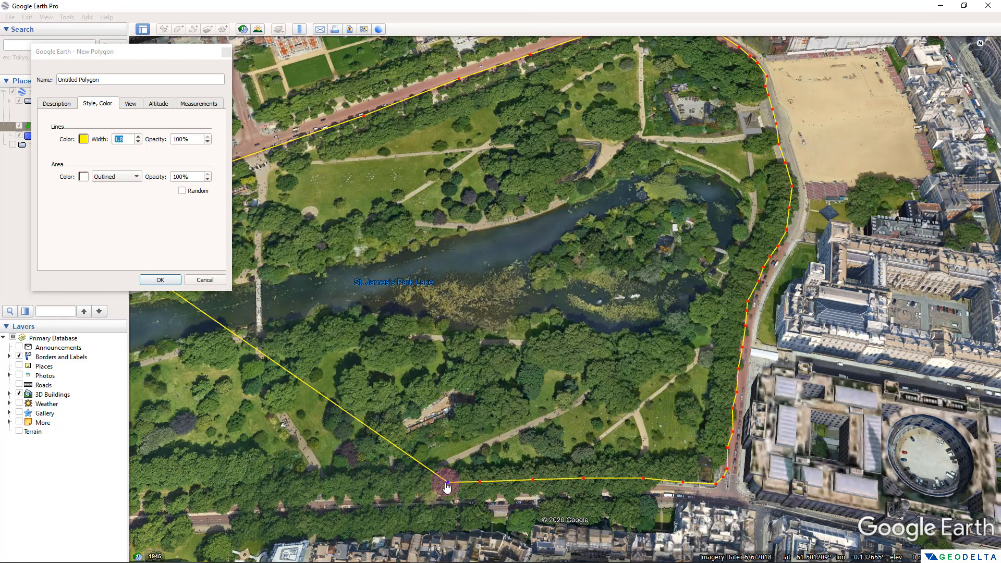
{"action": "left_click", "coordinate": [379, 482]}
{"action": "left_click", "coordinate": [336, 487]}
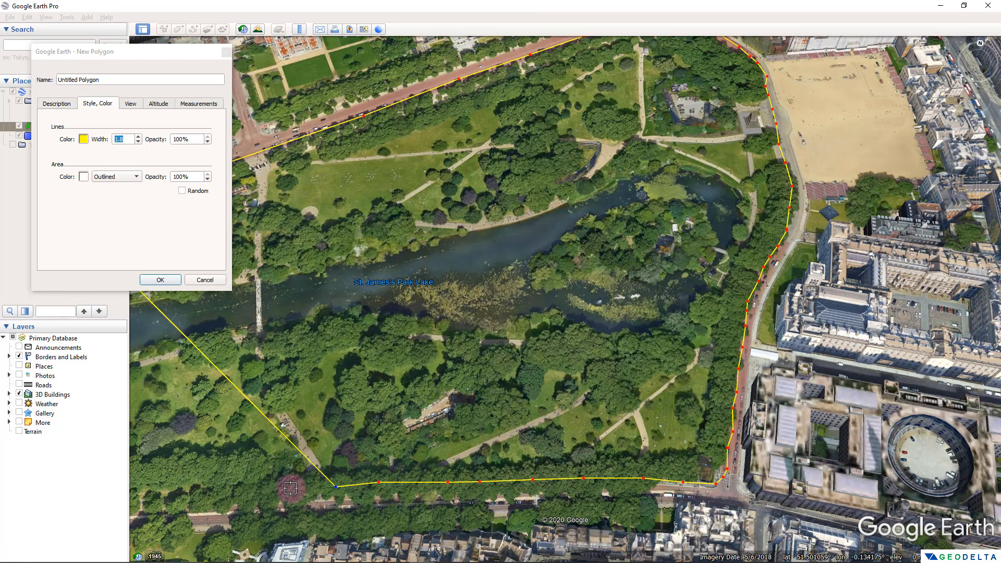
{"action": "left_click", "coordinate": [290, 488]}
Step: Continue the boundary along the rest of the southern road toward the park's southwestern corner
{"action": "scroll", "coordinate": [159, 492], "scroll_direction": "down", "scroll_amount": 5}
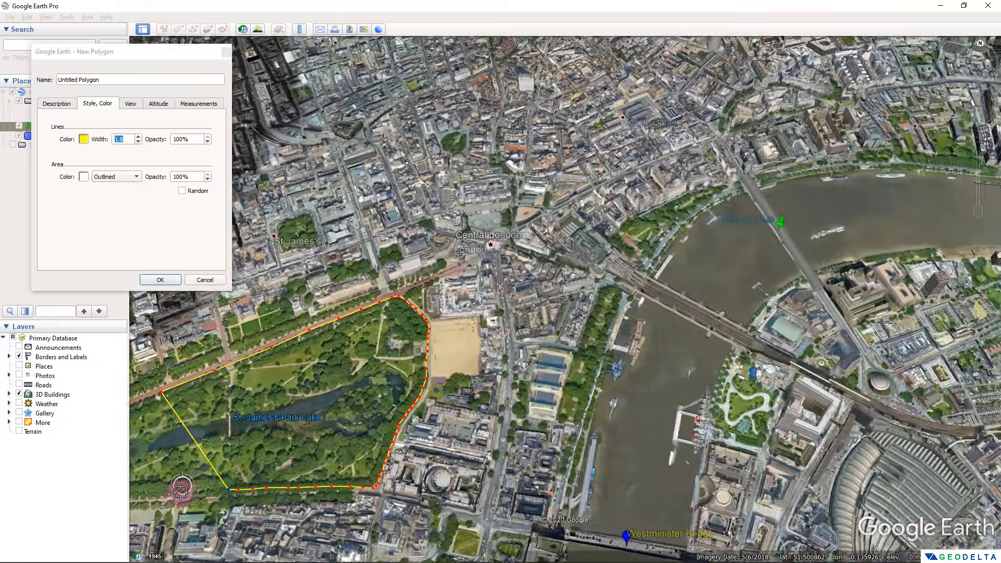
{"action": "scroll", "coordinate": [159, 492], "scroll_direction": "down", "scroll_amount": 3}
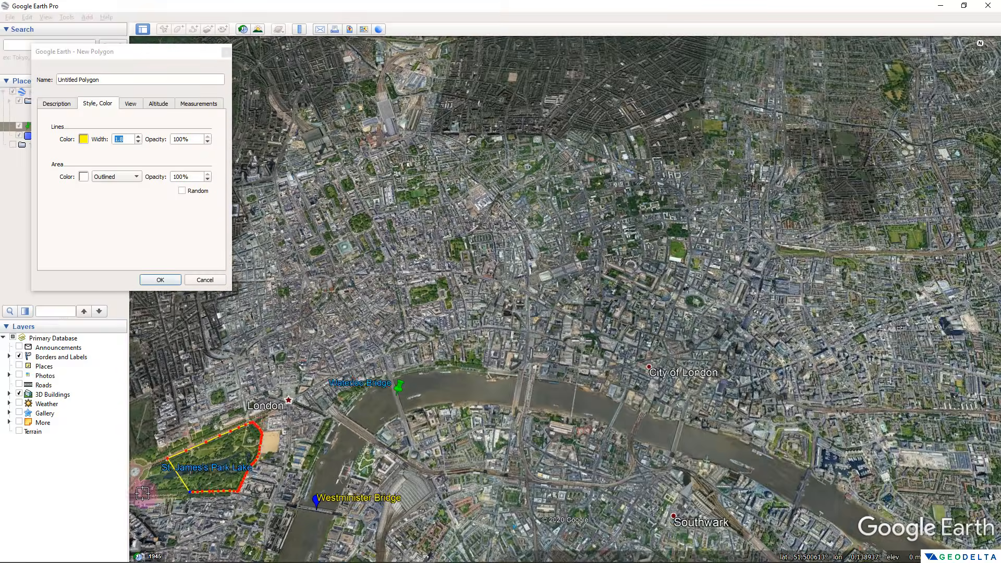
{"action": "scroll", "coordinate": [137, 495], "scroll_direction": "down", "scroll_amount": 2}
{"action": "scroll", "coordinate": [137, 495], "scroll_direction": "up", "scroll_amount": 5}
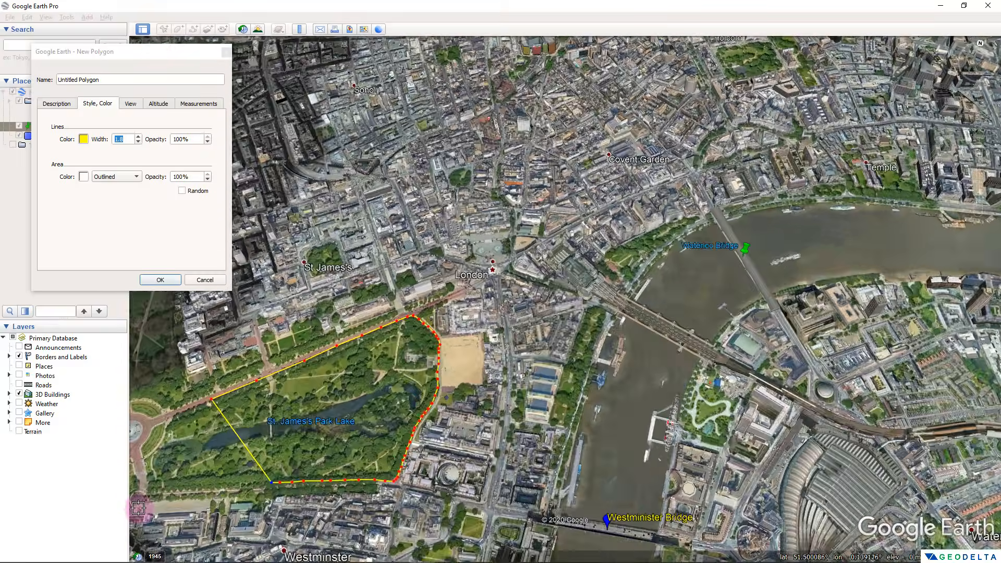
{"action": "scroll", "coordinate": [137, 504], "scroll_direction": "up", "scroll_amount": 4}
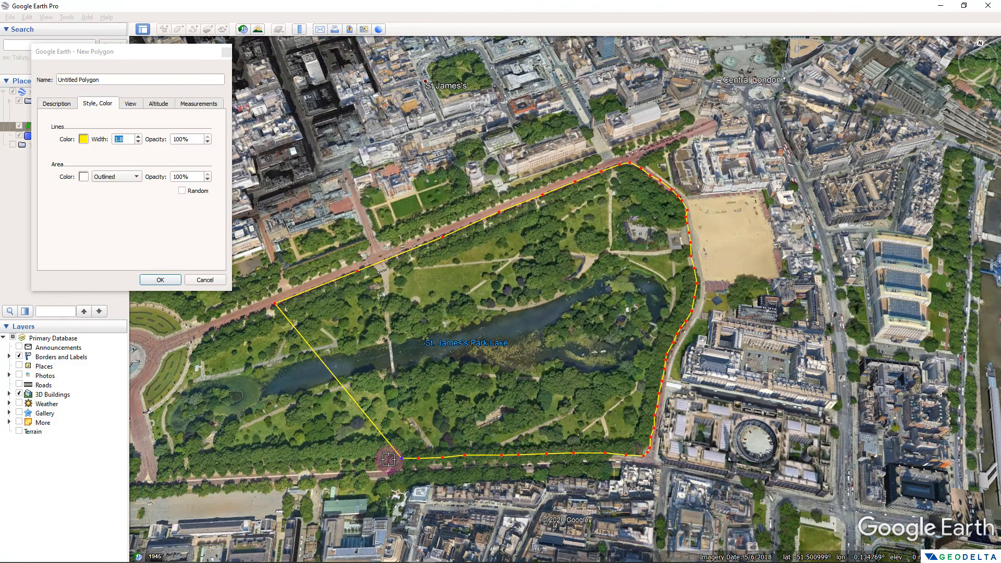
{"action": "left_click", "coordinate": [389, 460]}
{"action": "left_click", "coordinate": [370, 461]}
{"action": "left_click", "coordinate": [339, 462]}
{"action": "left_click", "coordinate": [316, 463]}
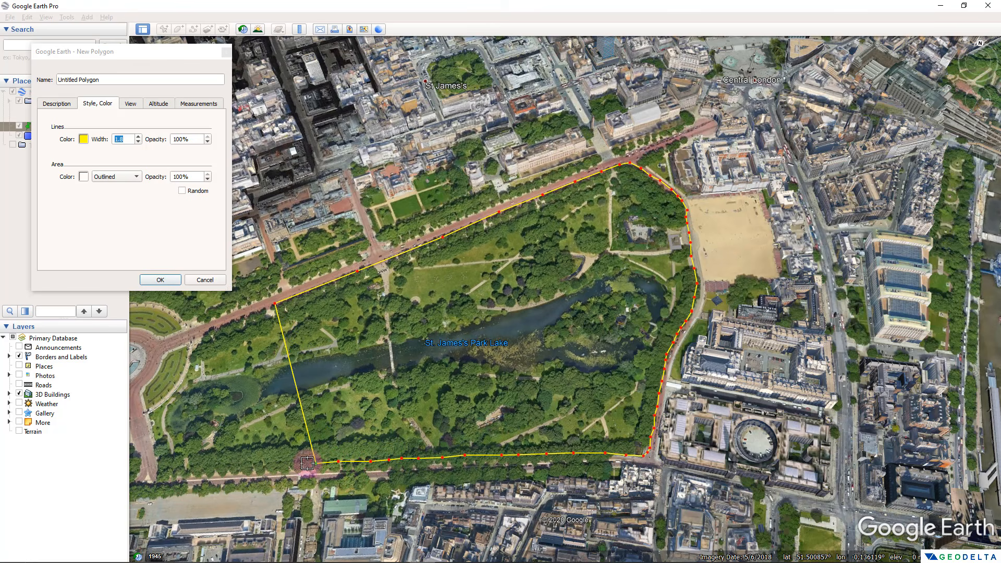
{"action": "left_click", "coordinate": [285, 468]}
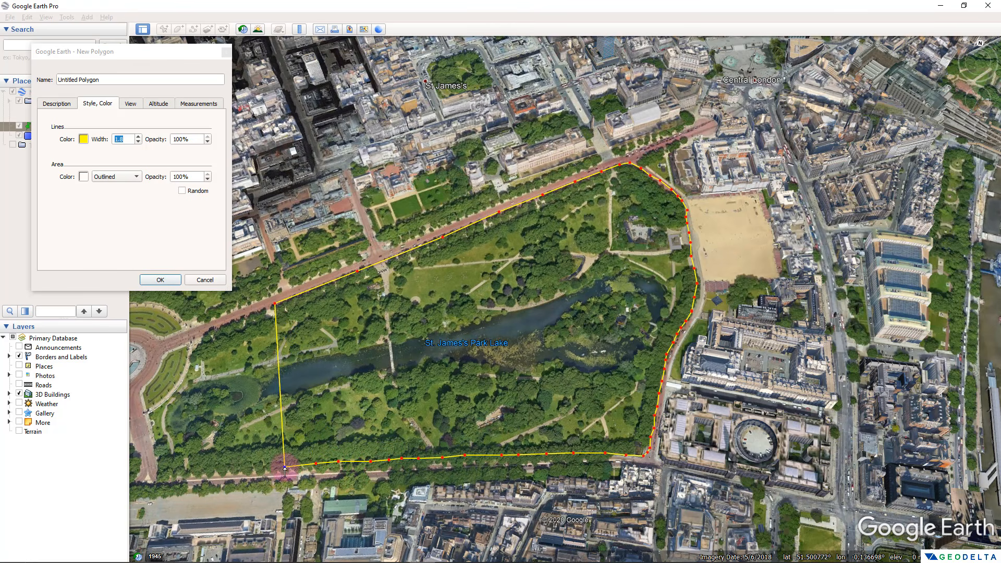
{"action": "left_click", "coordinate": [256, 466]}
{"action": "left_click", "coordinate": [231, 468]}
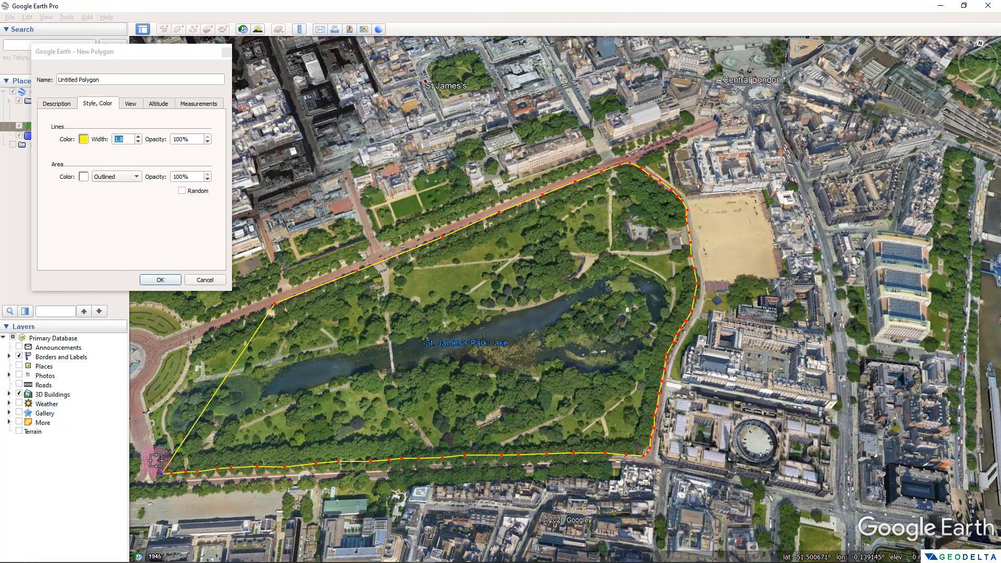
Step: Trace the park's western edge north along the road and around the curve beside the circular memorial to the northern avenue
{"action": "left_click", "coordinate": [157, 459]}
{"action": "left_click", "coordinate": [155, 443]}
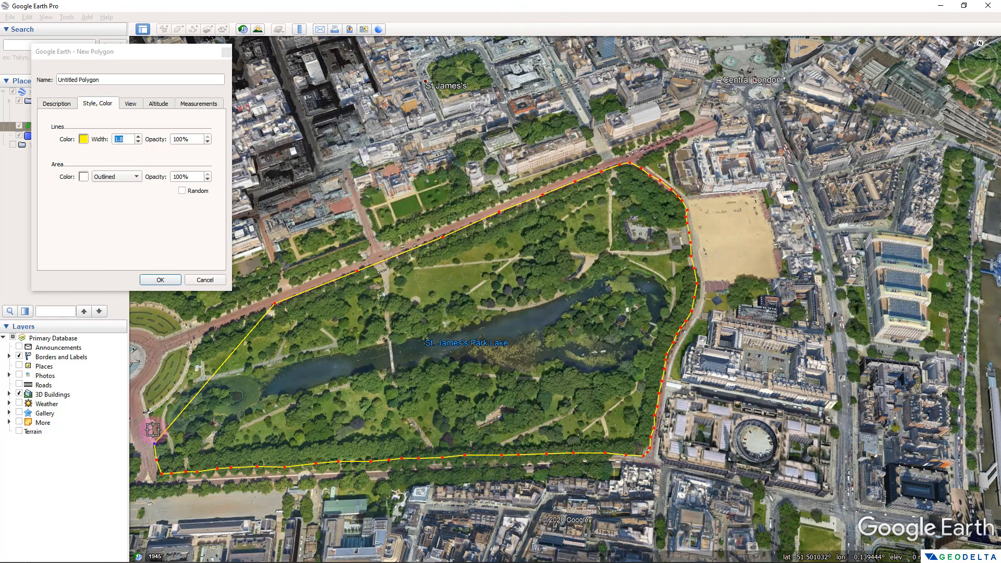
{"action": "left_click", "coordinate": [151, 424]}
{"action": "left_click", "coordinate": [151, 414]}
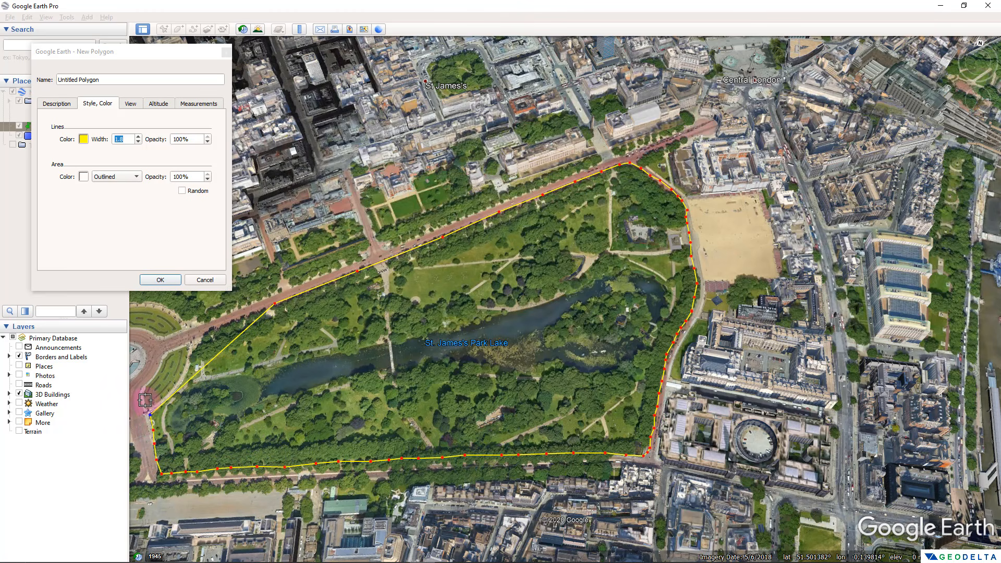
{"action": "left_click", "coordinate": [146, 398]}
{"action": "left_click", "coordinate": [145, 389]}
{"action": "left_click", "coordinate": [155, 375]}
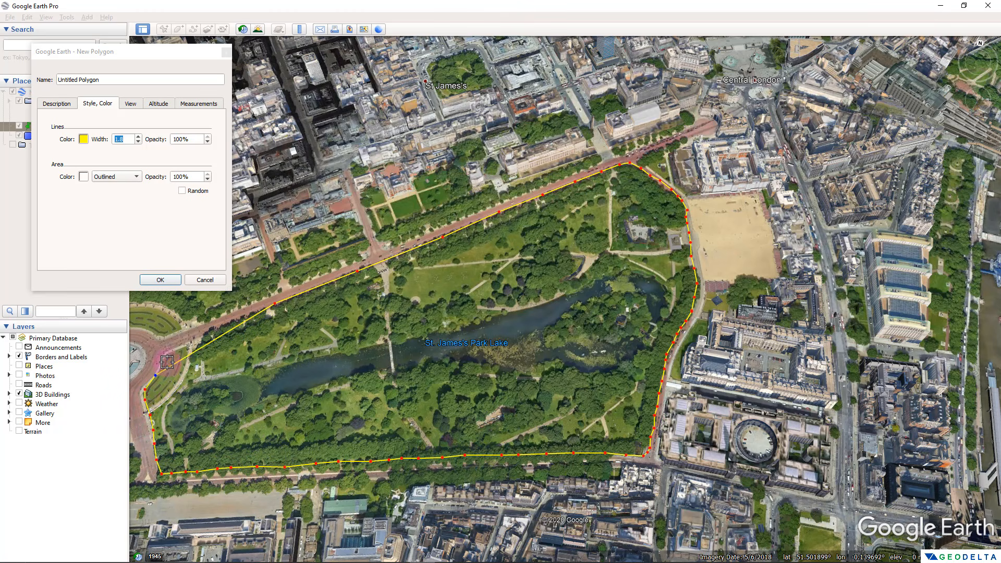
{"action": "left_click", "coordinate": [163, 363]}
{"action": "left_click", "coordinate": [164, 353]}
{"action": "left_click", "coordinate": [181, 341]}
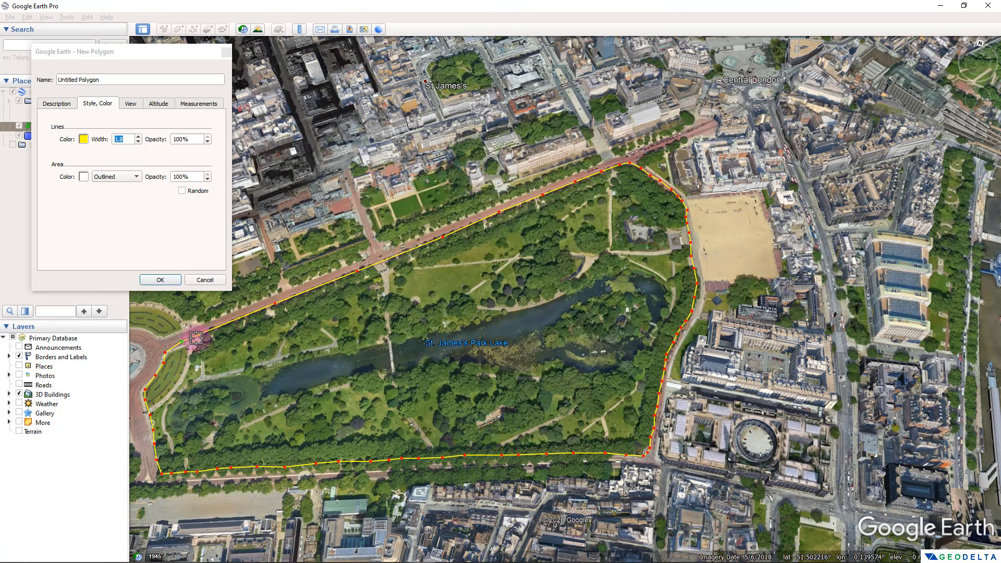
Step: Close the outline along the northern avenue up to the first boundary point and save the polygon
{"action": "left_click", "coordinate": [222, 328]}
{"action": "left_click", "coordinate": [244, 318]}
{"action": "left_click", "coordinate": [259, 311]}
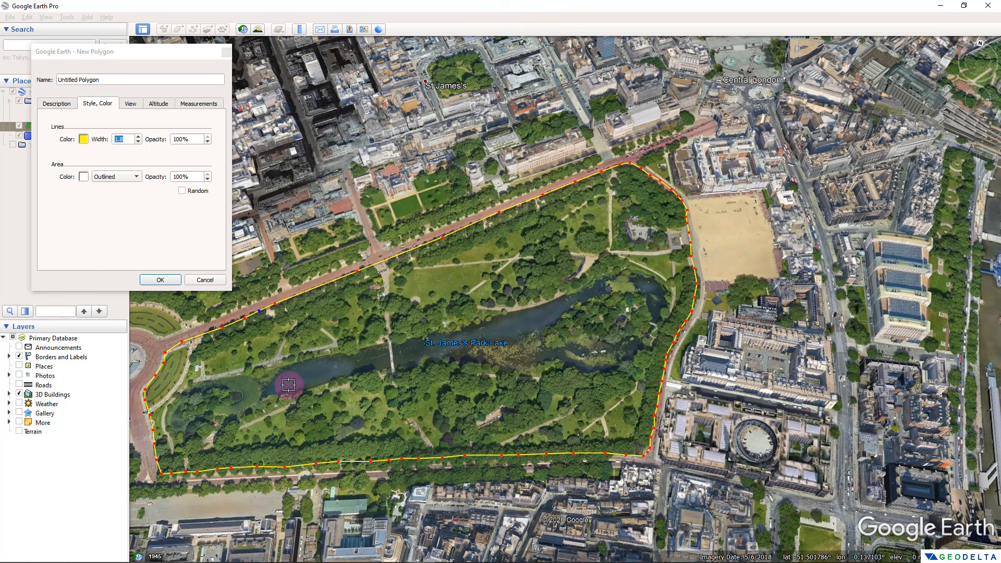
{"action": "left_click", "coordinate": [160, 278]}
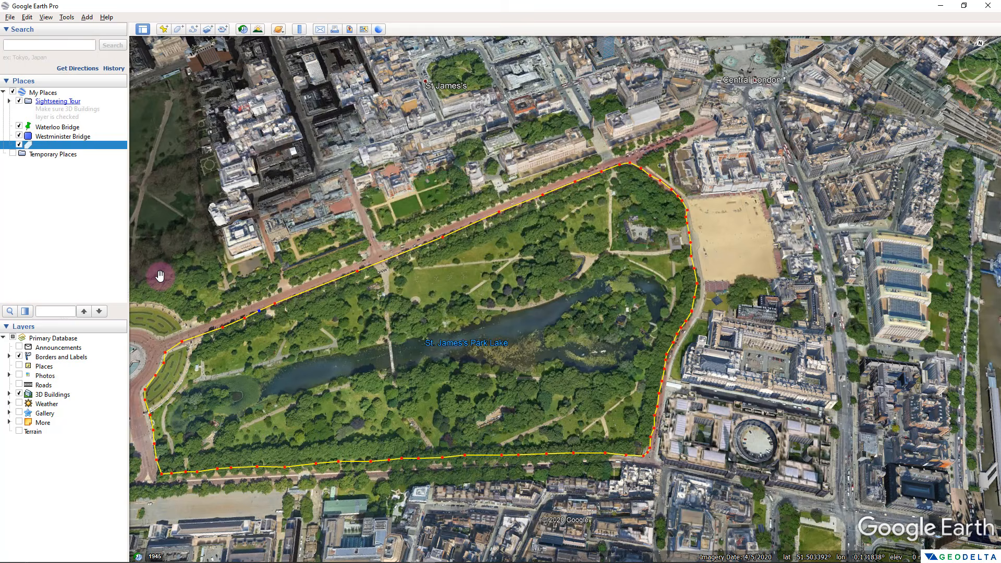
Step: Rename the saved polygon as St. James Park in its properties
{"action": "scroll", "coordinate": [459, 420], "scroll_direction": "down", "scroll_amount": 5}
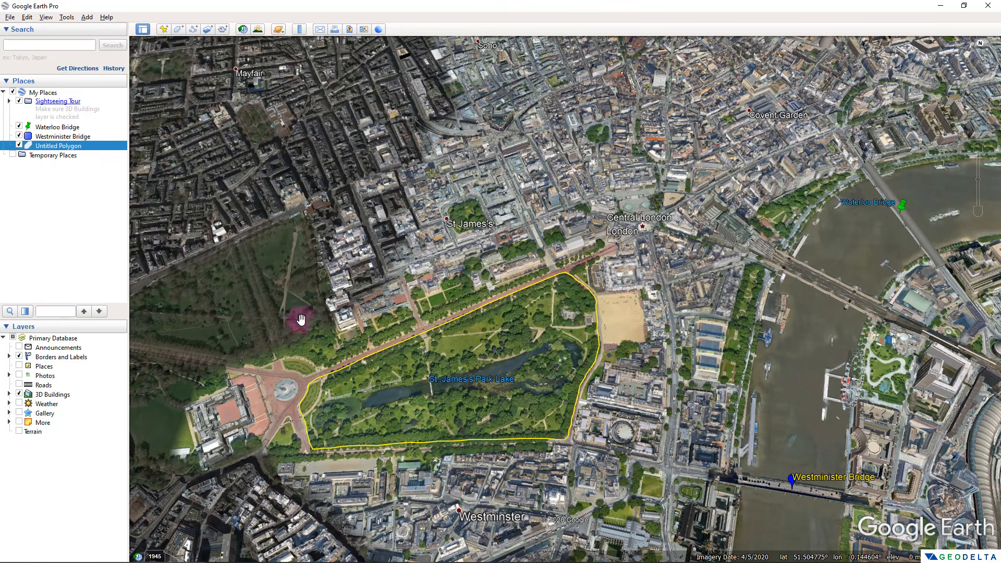
{"action": "double_click", "coordinate": [54, 146]}
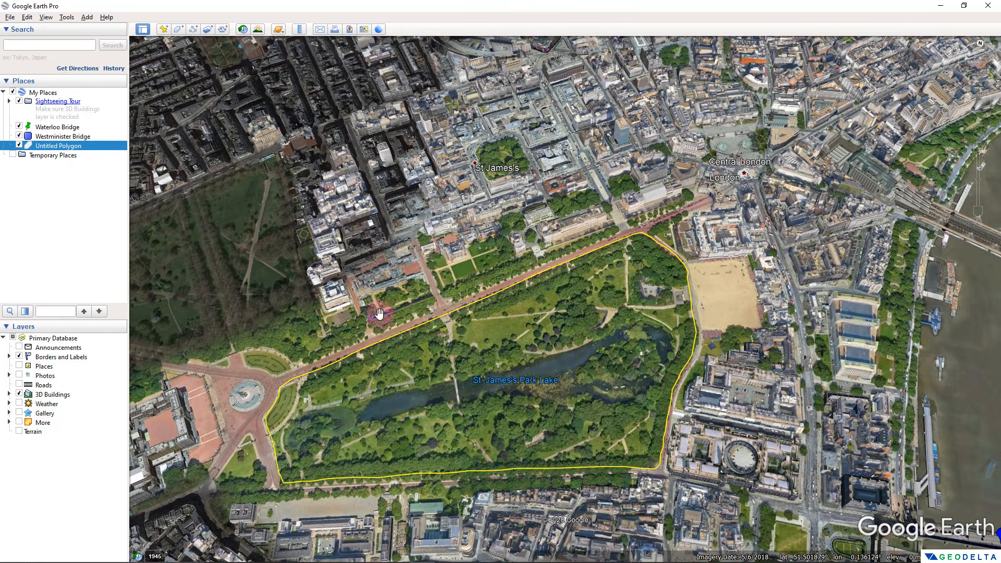
{"action": "right_click", "coordinate": [80, 148]}
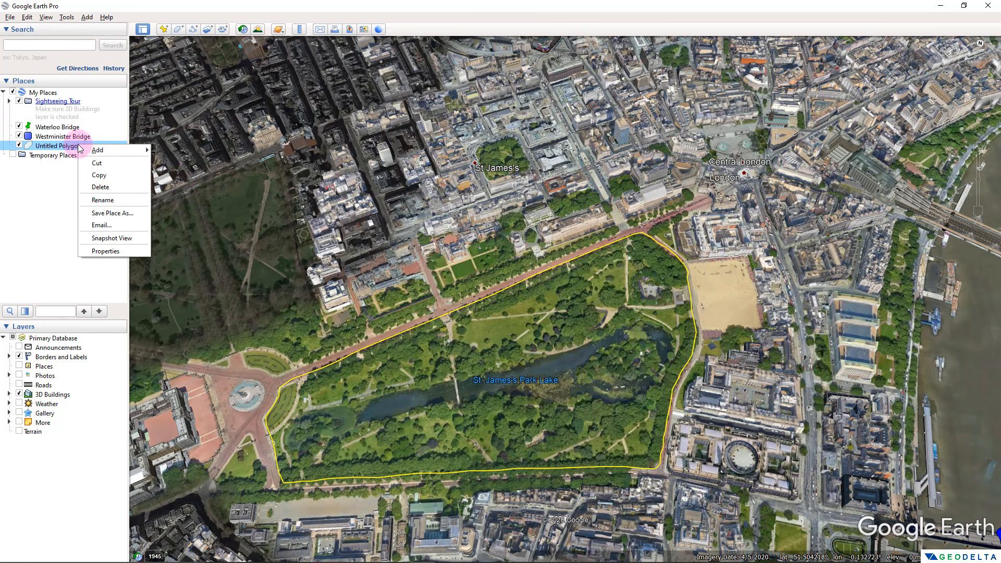
{"action": "left_click", "coordinate": [106, 251]}
{"action": "left_click_drag", "start_coordinate": [186, 51], "coordinate": [359, 72]}
{"action": "left_click", "coordinate": [292, 99]}
{"action": "left_click_drag", "start_coordinate": [312, 98], "coordinate": [177, 99]}
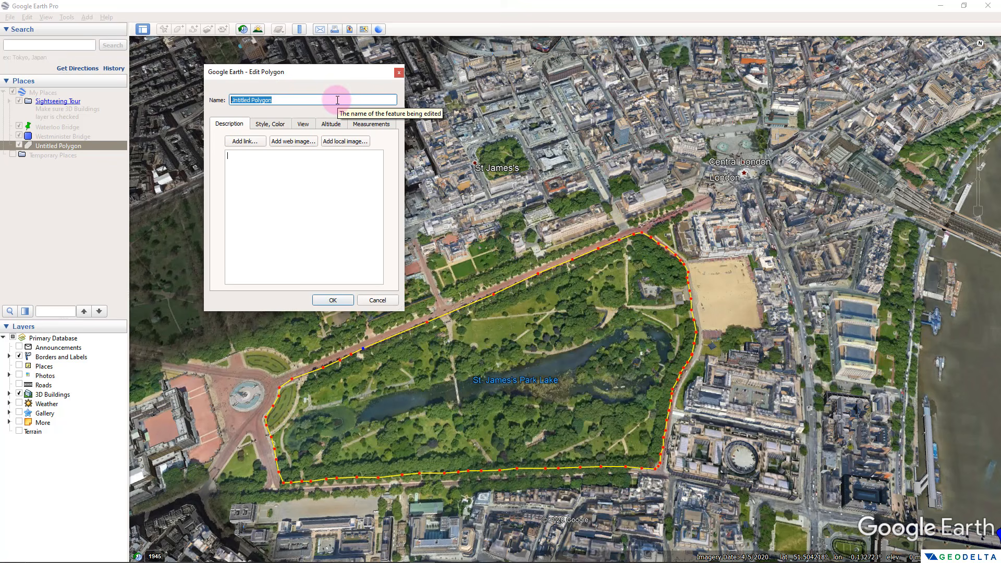
{"action": "type", "text": "St. James Park"}
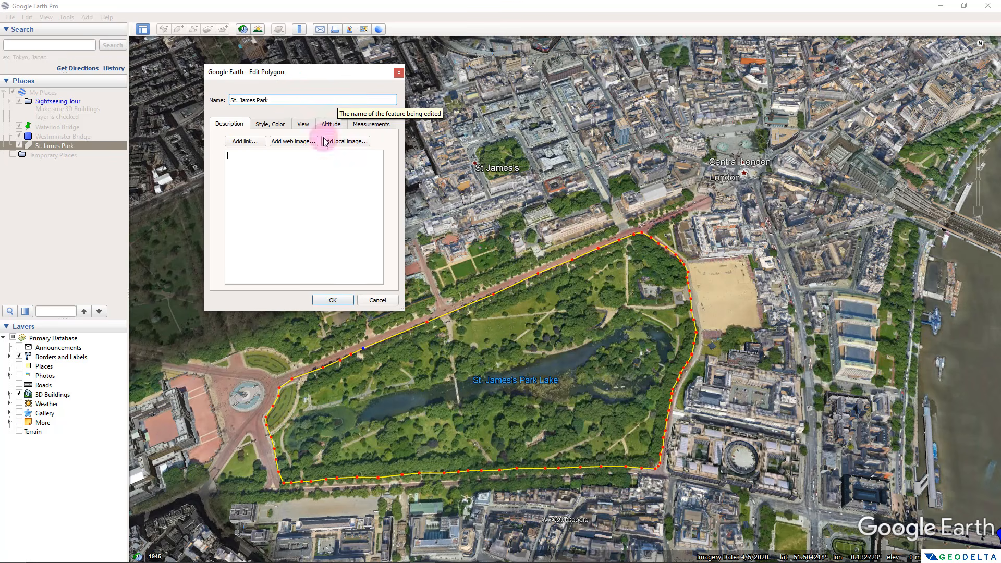
{"action": "left_click", "coordinate": [334, 300]}
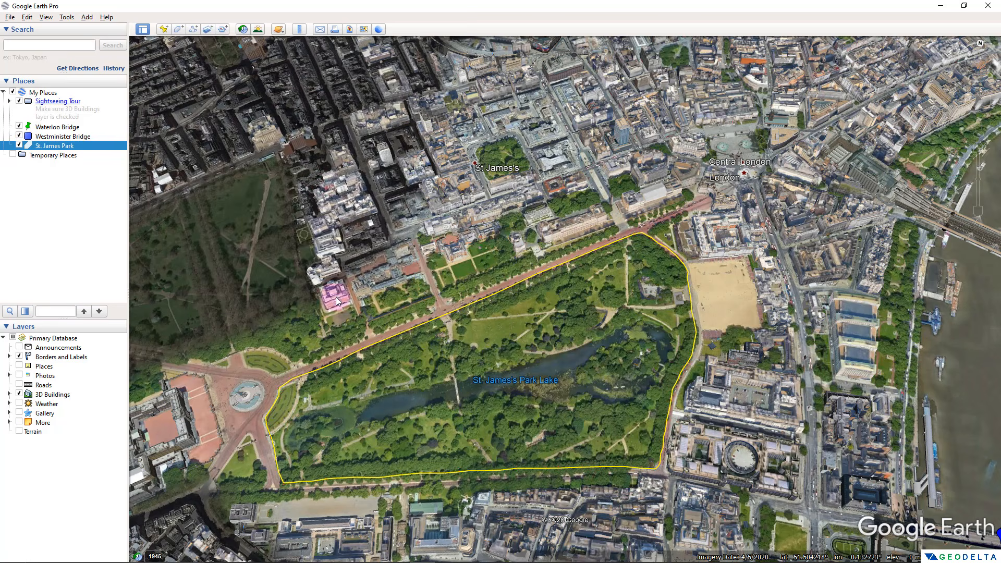
Step: Review the saved places in the list and examine the park outline together with both bridge placemarks on the map
{"action": "scroll", "coordinate": [594, 411], "scroll_direction": "down", "scroll_amount": 3}
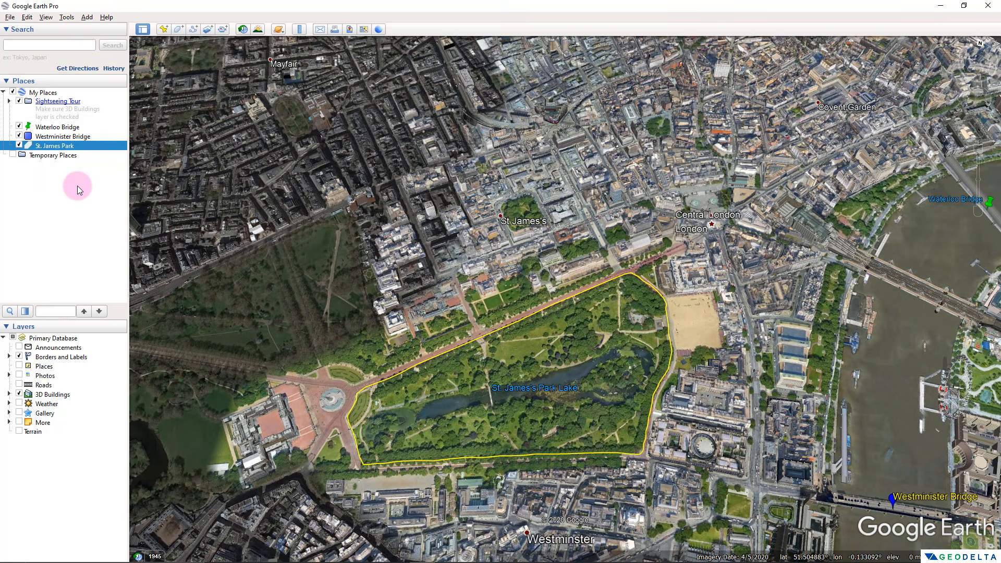
{"action": "left_click", "coordinate": [67, 133]}
{"action": "left_click", "coordinate": [72, 122]}
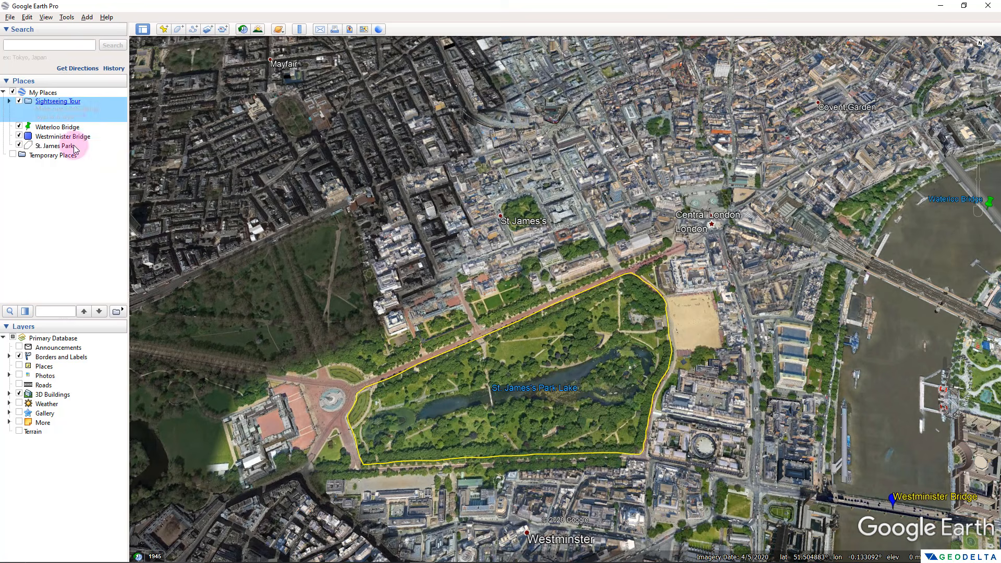
{"action": "left_click", "coordinate": [72, 146]}
{"action": "scroll", "coordinate": [628, 449], "scroll_direction": "down", "scroll_amount": 2}
{"action": "scroll", "coordinate": [628, 451], "scroll_direction": "down", "scroll_amount": 2}
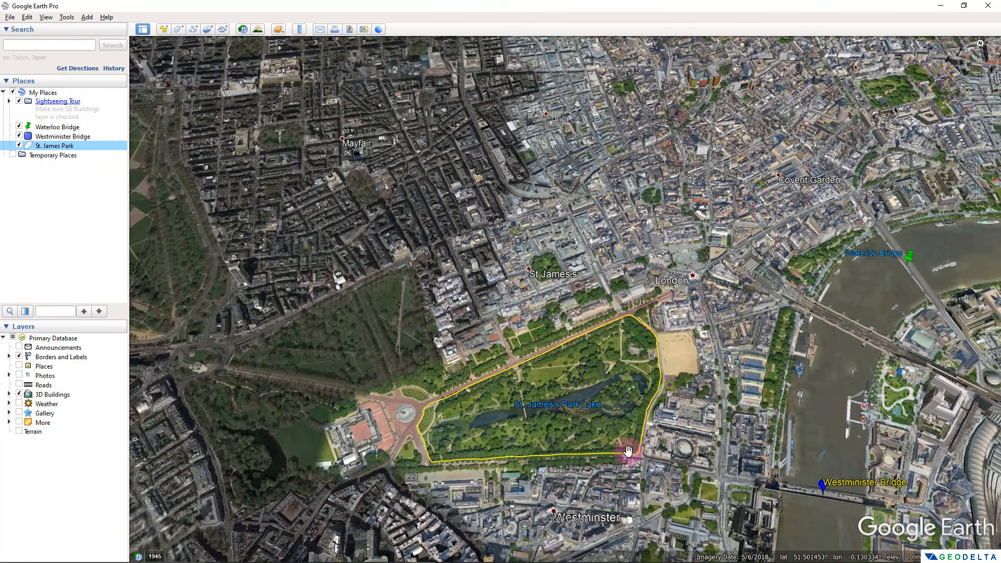
{"action": "left_click_drag", "start_coordinate": [684, 471], "coordinate": [559, 341]}
{"action": "scroll", "coordinate": [543, 353], "scroll_direction": "up", "scroll_amount": 1}
{"action": "scroll", "coordinate": [560, 341], "scroll_direction": "down", "scroll_amount": 1}
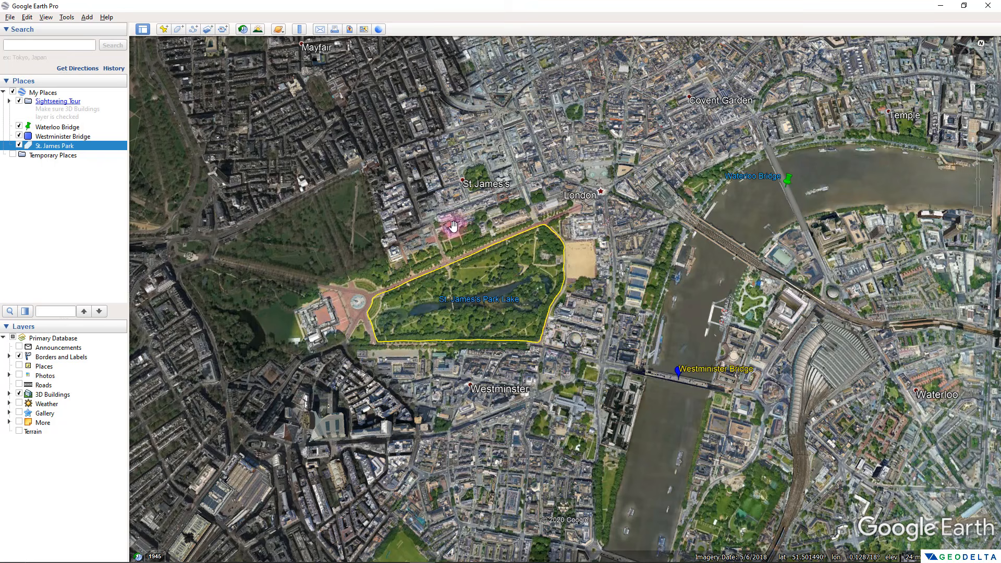
{"action": "scroll", "coordinate": [477, 252], "scroll_direction": "up", "scroll_amount": 2}
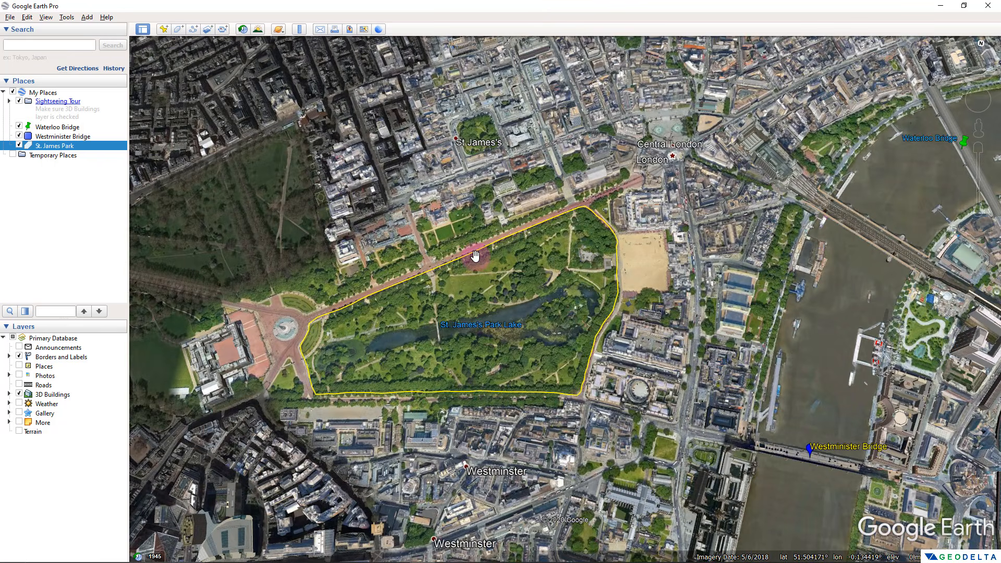
{"action": "scroll", "coordinate": [475, 254], "scroll_direction": "down", "scroll_amount": 1}
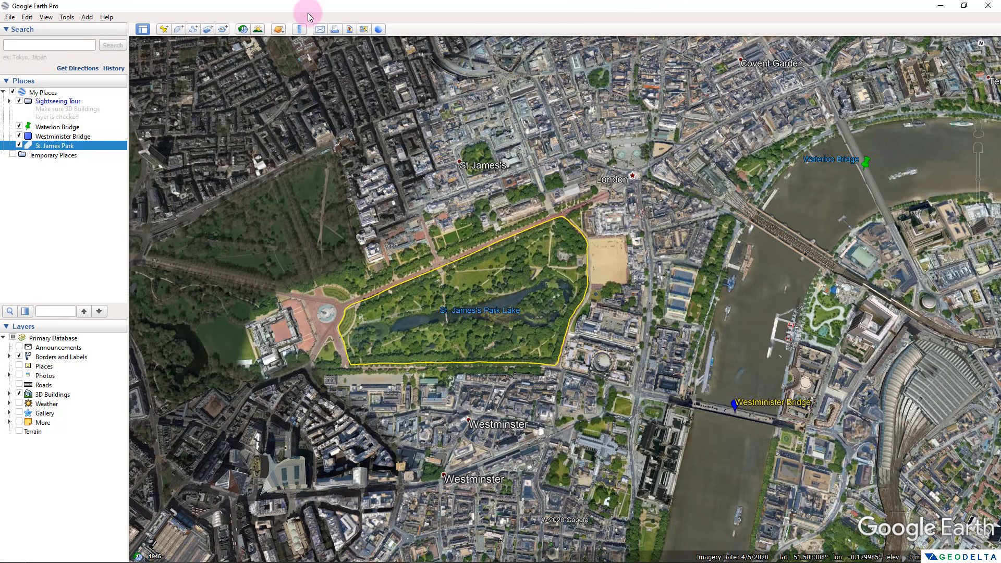
{"action": "left_click", "coordinate": [197, 33]}
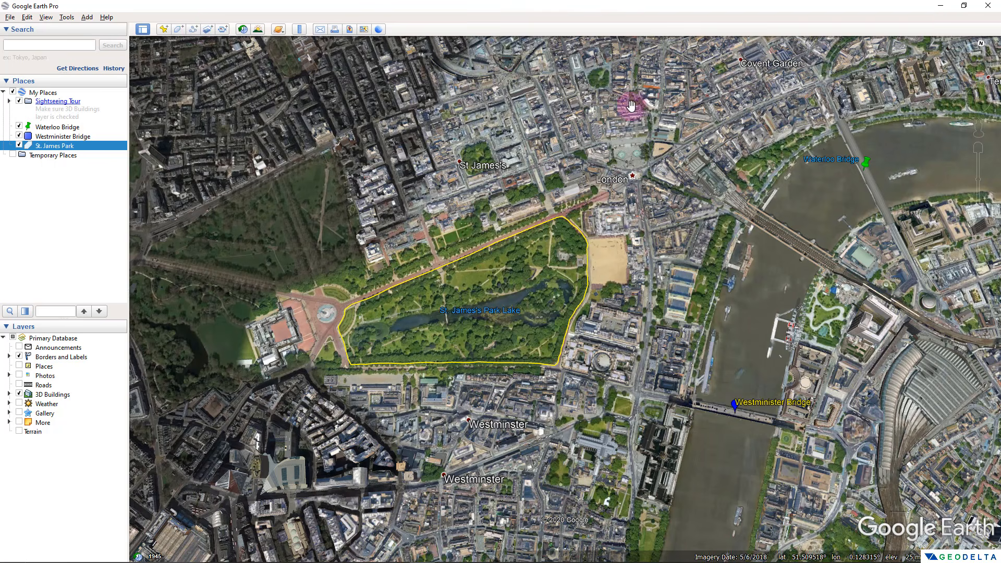
Step: Start a new path at the western end of the street north of the park and trace it east to the orange-roofed building
{"action": "left_click_drag", "start_coordinate": [615, 152], "coordinate": [678, 224]}
{"action": "scroll", "coordinate": [515, 247], "scroll_direction": "up", "scroll_amount": 3}
{"action": "scroll", "coordinate": [460, 313], "scroll_direction": "up", "scroll_amount": 3}
{"action": "scroll", "coordinate": [521, 284], "scroll_direction": "down", "scroll_amount": 1}
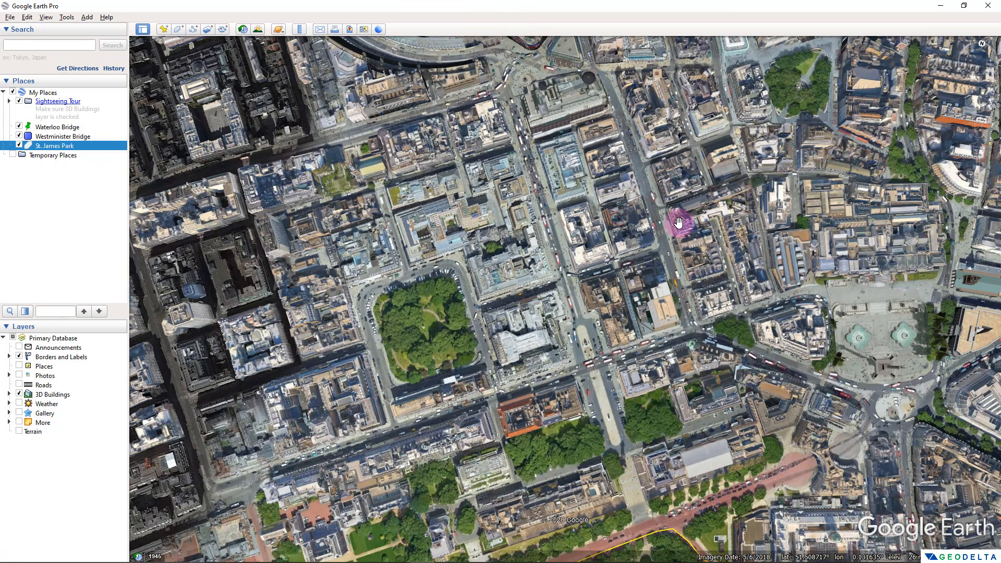
{"action": "left_click_drag", "start_coordinate": [674, 223], "coordinate": [691, 209]}
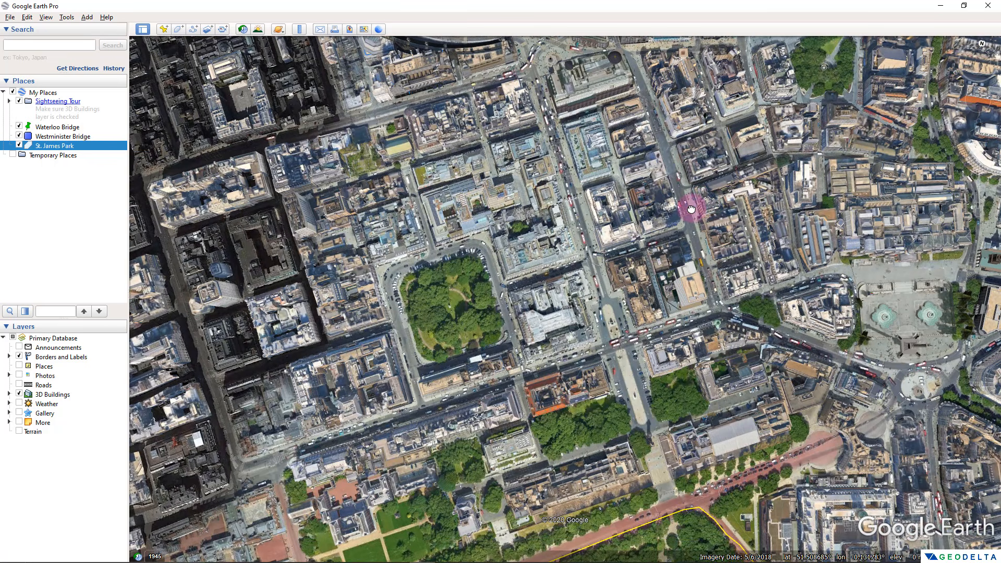
{"action": "left_click", "coordinate": [193, 29]}
{"action": "left_click_drag", "start_coordinate": [280, 76], "coordinate": [165, 56]}
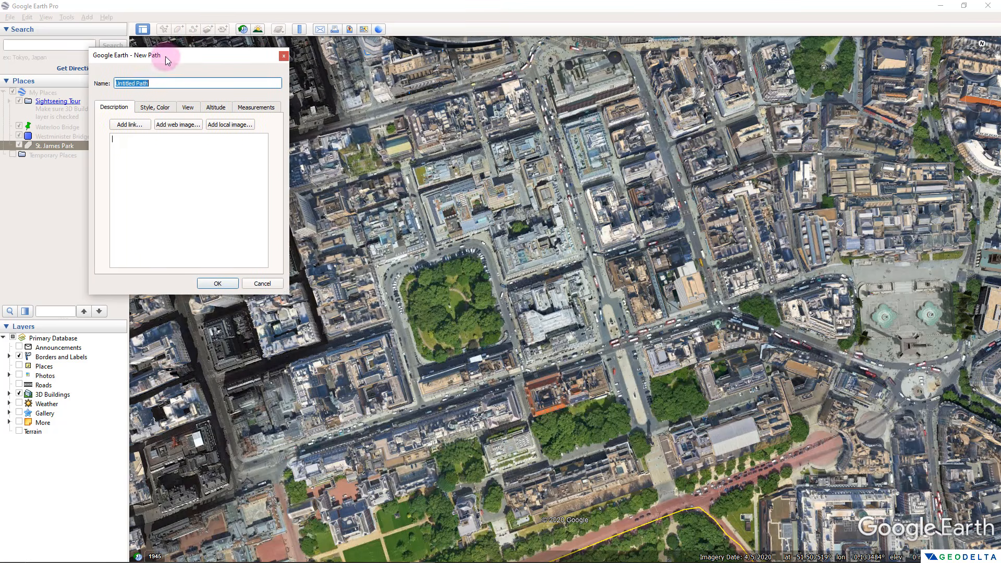
{"action": "left_click", "coordinate": [236, 473]}
{"action": "left_click", "coordinate": [306, 457]}
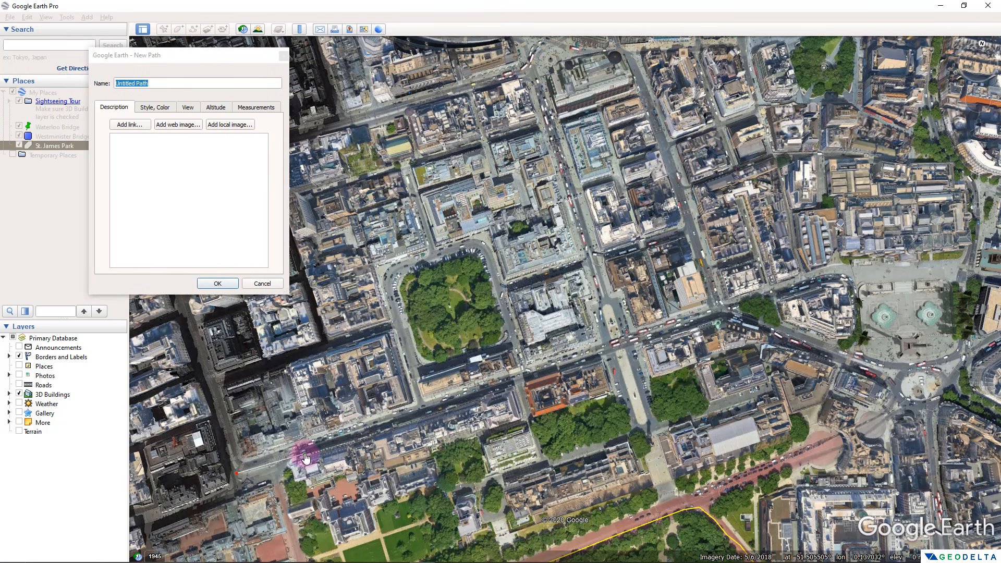
{"action": "left_click", "coordinate": [371, 433]}
{"action": "left_click", "coordinate": [421, 412]}
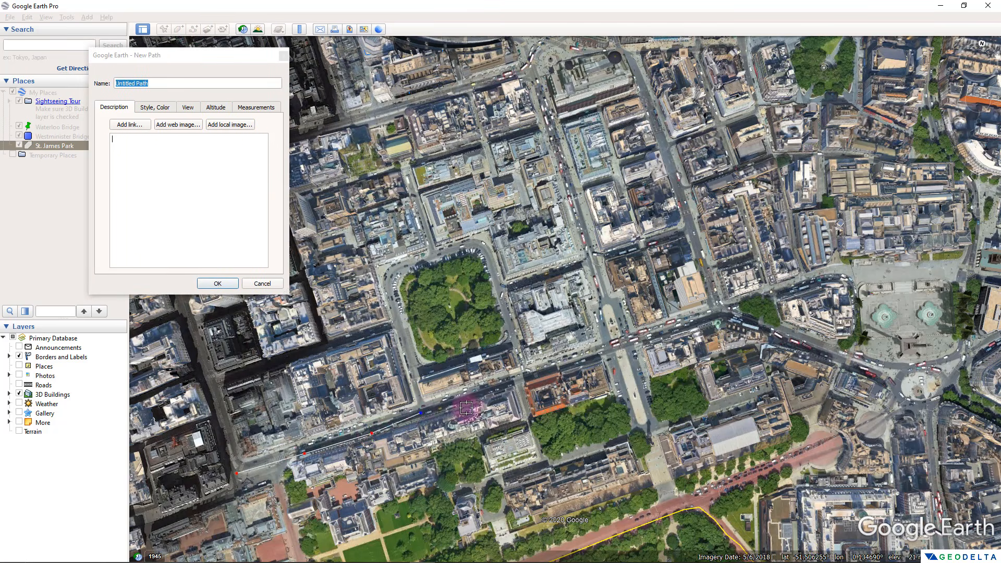
{"action": "left_click", "coordinate": [477, 395]}
{"action": "left_click", "coordinate": [525, 378]}
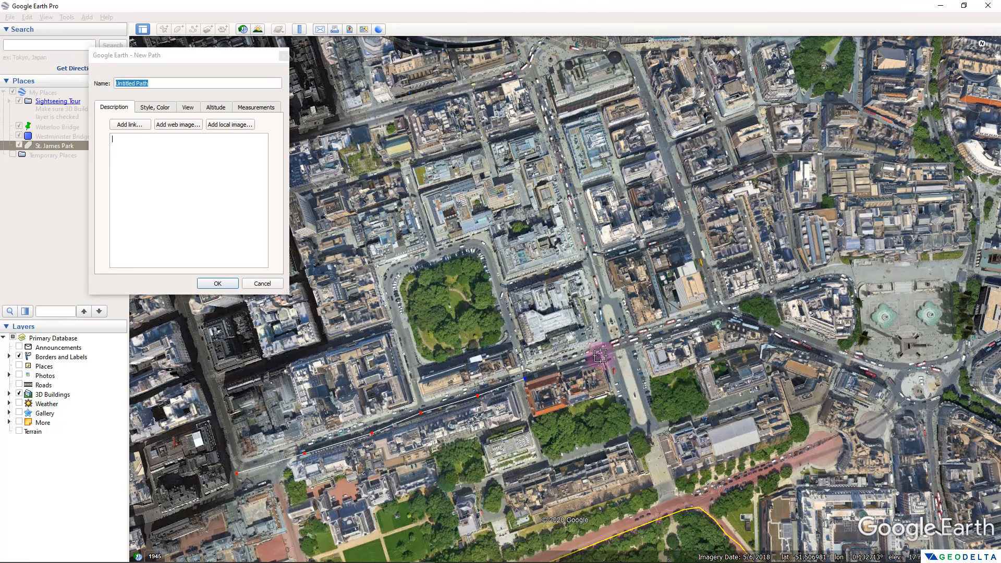
Step: Continue the path across the wide avenue, around the street's bend and southeast to the roundabout
{"action": "left_click", "coordinate": [578, 358]}
{"action": "left_click", "coordinate": [623, 343]}
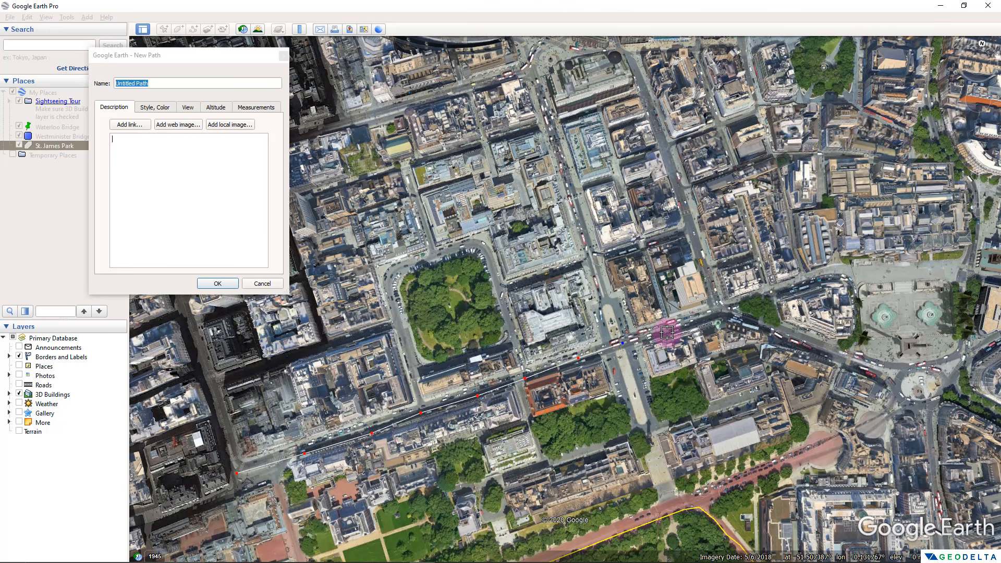
{"action": "left_click", "coordinate": [667, 332]}
{"action": "left_click", "coordinate": [699, 314]}
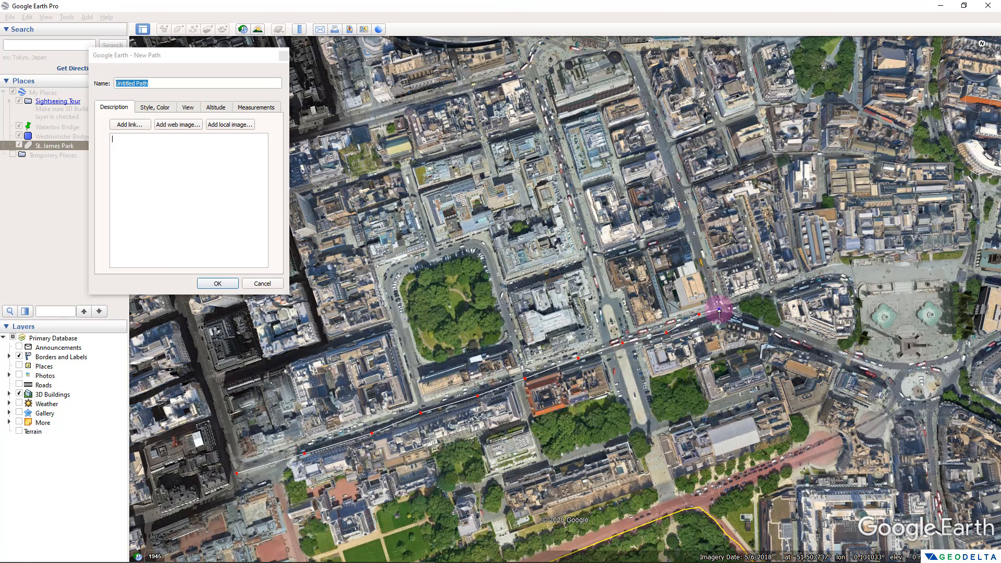
{"action": "left_click", "coordinate": [740, 315]}
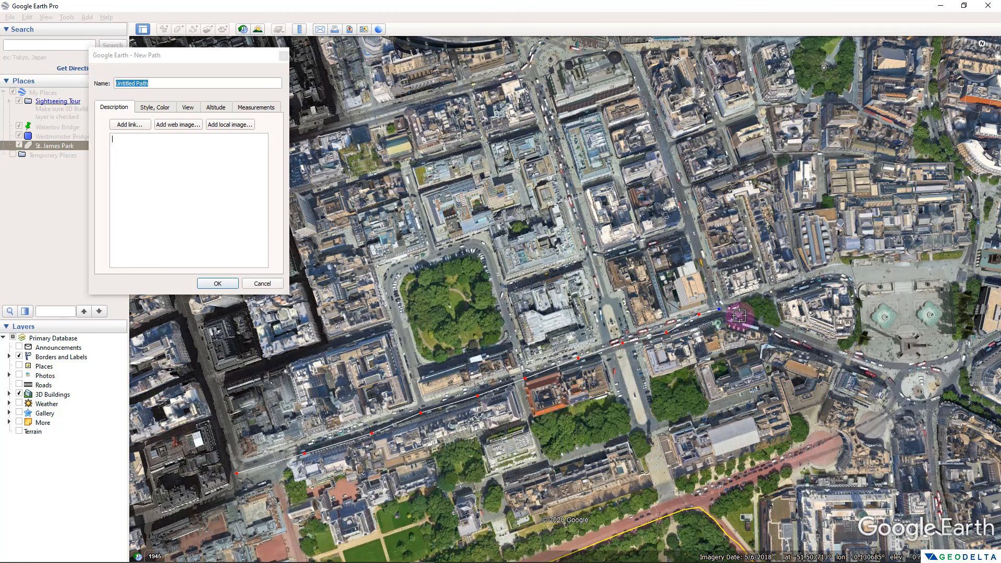
{"action": "left_click", "coordinate": [770, 324]}
{"action": "left_click", "coordinate": [792, 335]}
{"action": "left_click", "coordinate": [820, 347]}
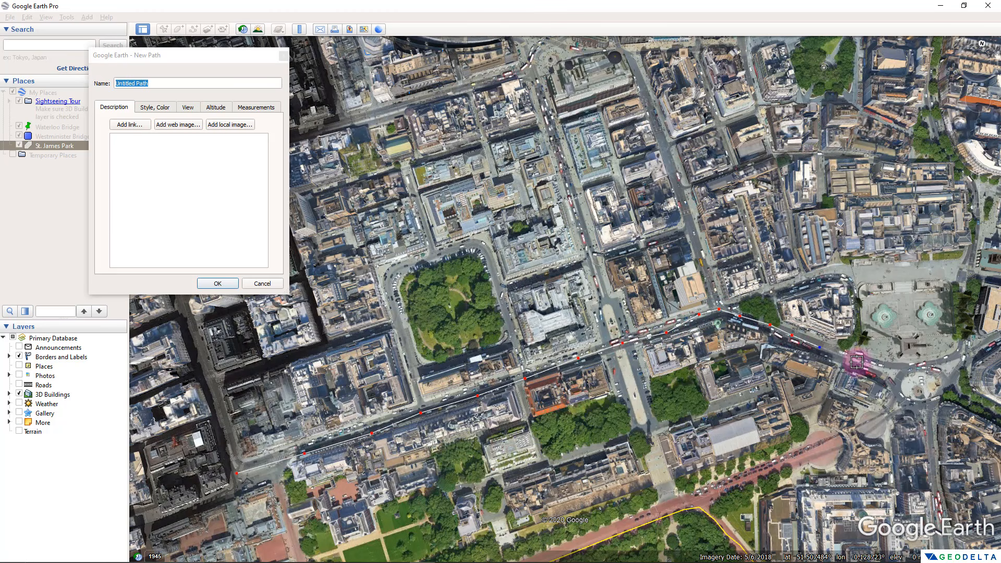
{"action": "left_click", "coordinate": [857, 361]}
{"action": "left_click", "coordinate": [892, 371]}
{"action": "left_click", "coordinate": [906, 374]}
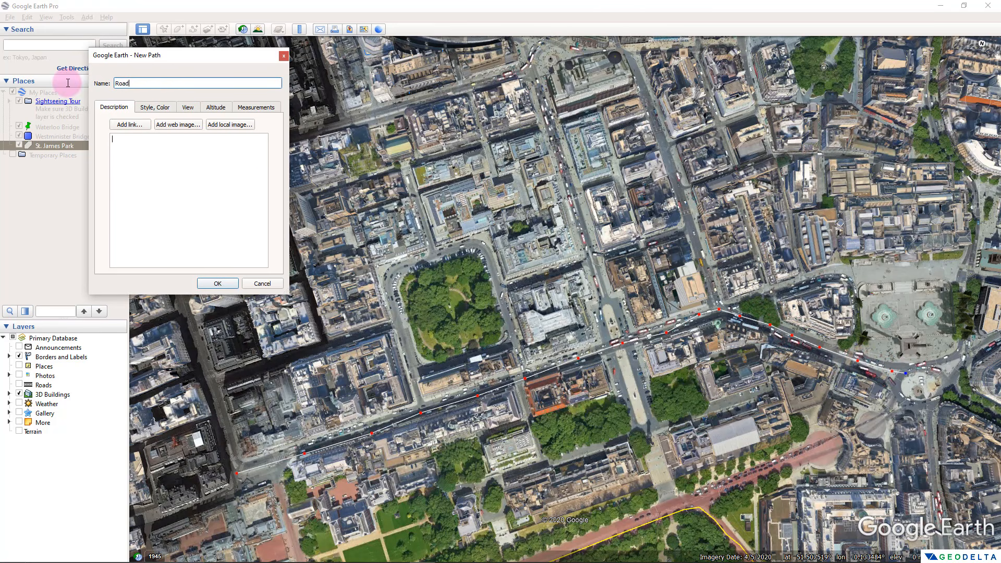
Step: Name the path Road_1, give its line a cyan colour and a width of 1.8, and save it
{"action": "left_click", "coordinate": [155, 107]}
{"action": "left_click", "coordinate": [140, 142]}
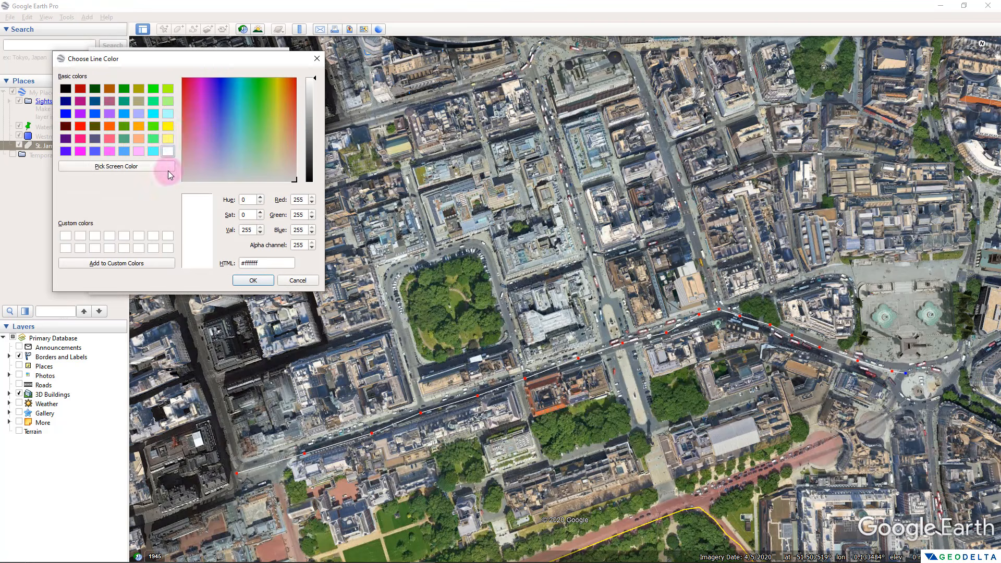
{"action": "left_click", "coordinate": [153, 114]}
{"action": "left_click", "coordinate": [253, 280]}
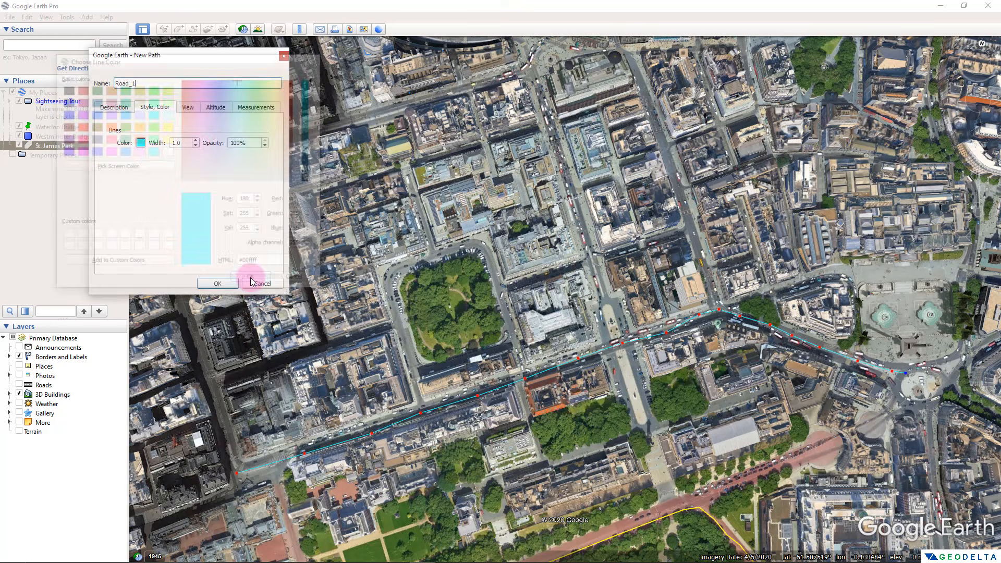
{"action": "left_click", "coordinate": [196, 141]}
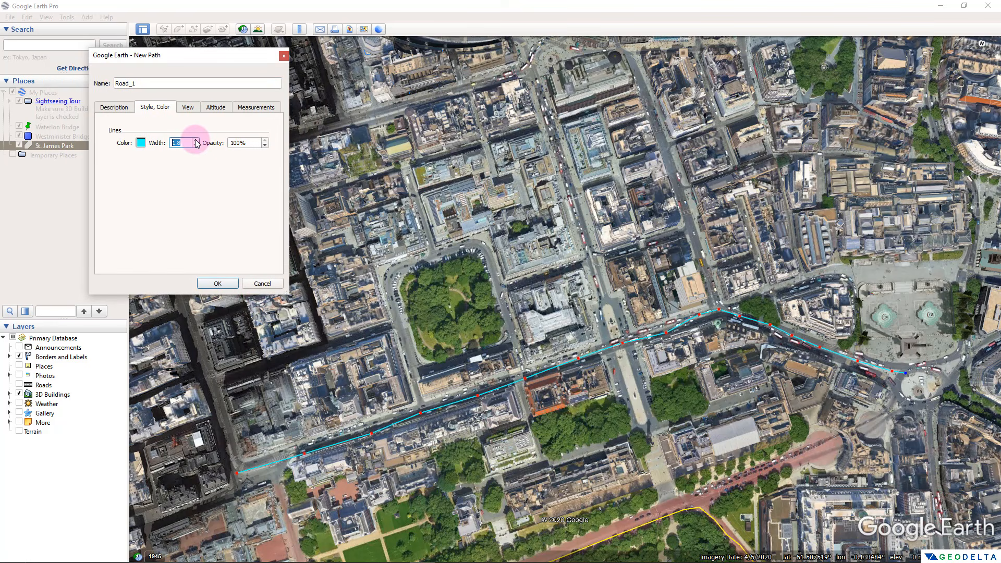
{"action": "left_click", "coordinate": [218, 283]}
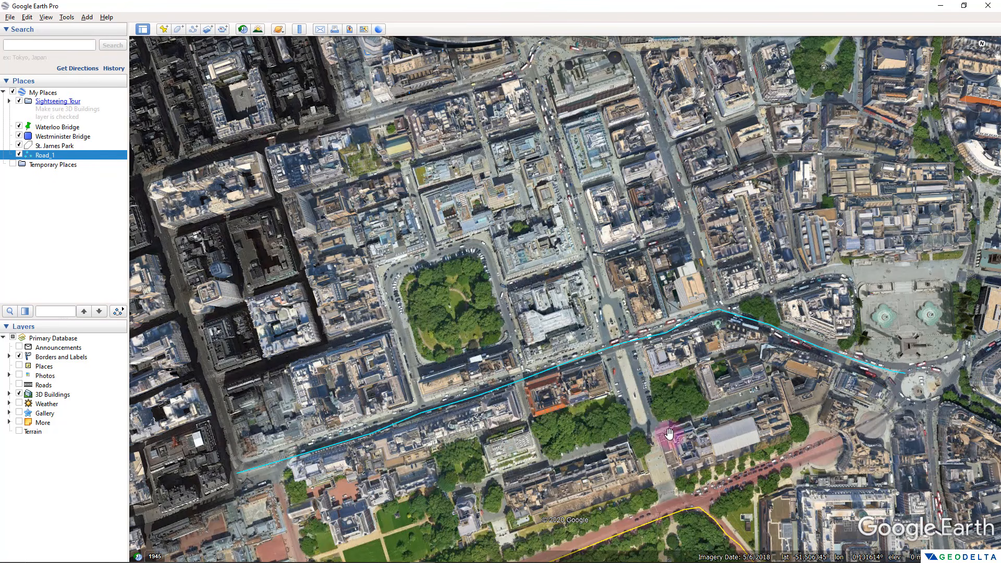
Step: Start a second path along the street north of the green square and trace it east to the corner junction
{"action": "left_click", "coordinate": [193, 30]}
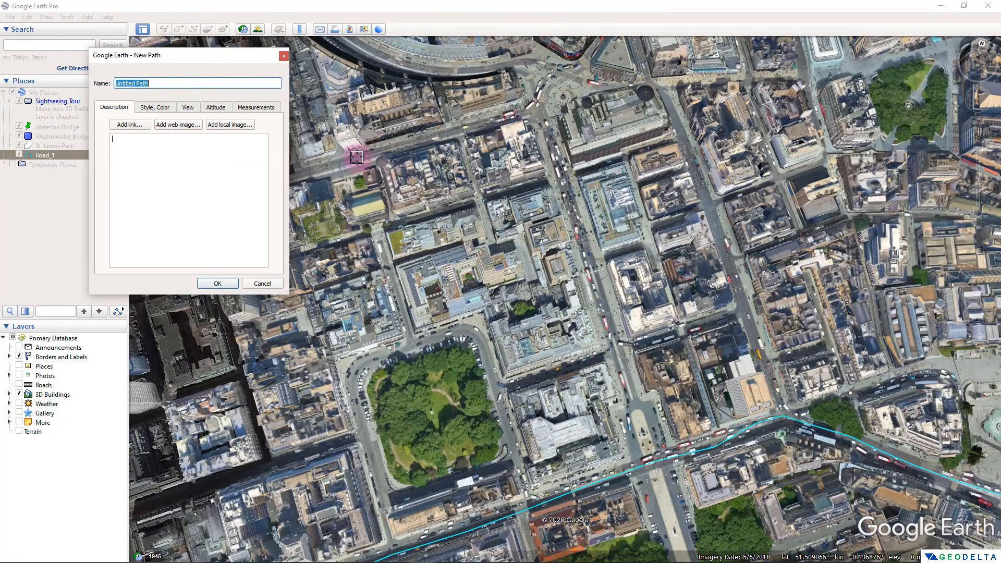
{"action": "left_click", "coordinate": [304, 171]}
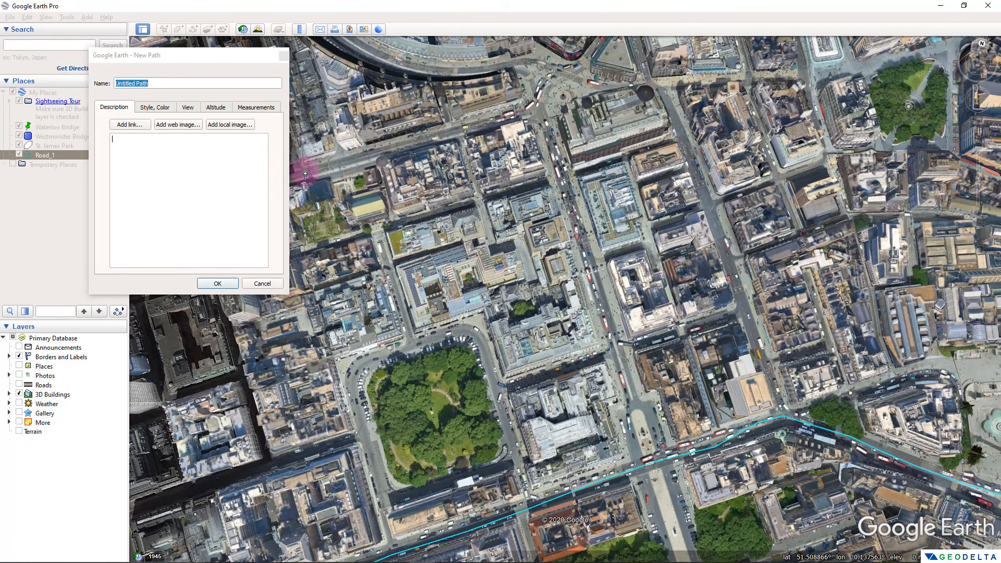
{"action": "left_click", "coordinate": [368, 158]}
{"action": "left_click", "coordinate": [396, 147]}
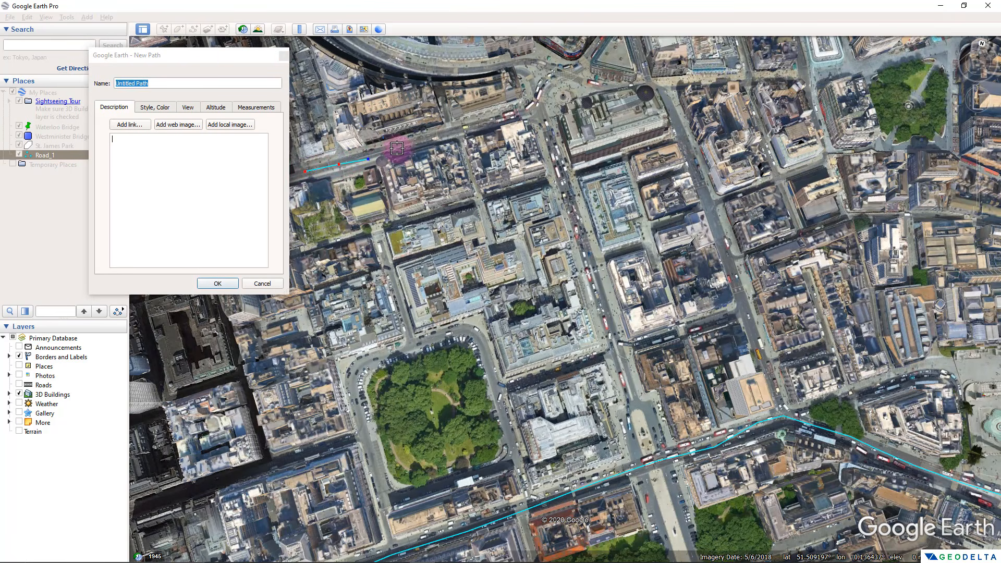
{"action": "left_click", "coordinate": [425, 138]}
{"action": "left_click", "coordinate": [457, 130]}
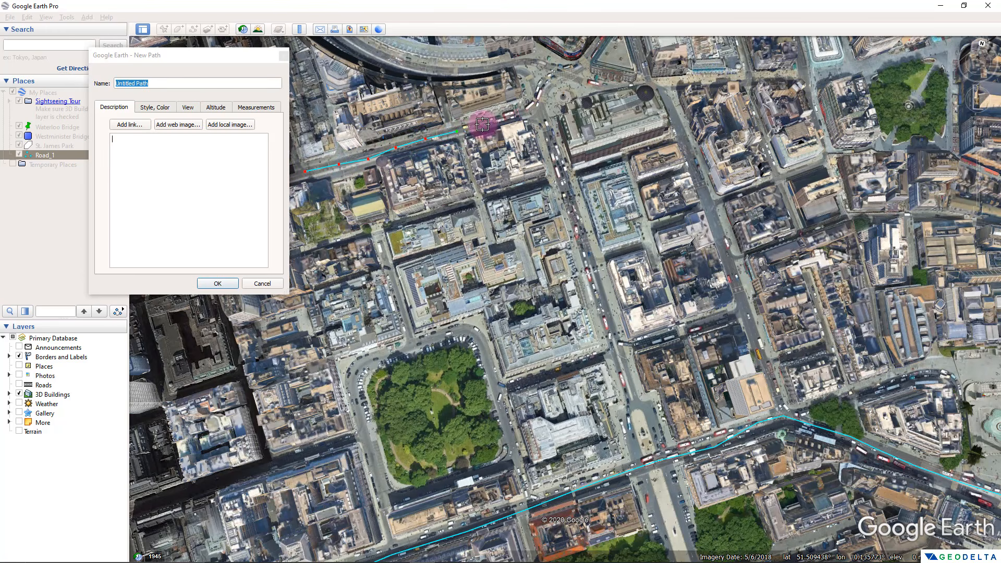
{"action": "left_click", "coordinate": [491, 123]}
{"action": "left_click", "coordinate": [509, 115]}
{"action": "left_click", "coordinate": [534, 114]}
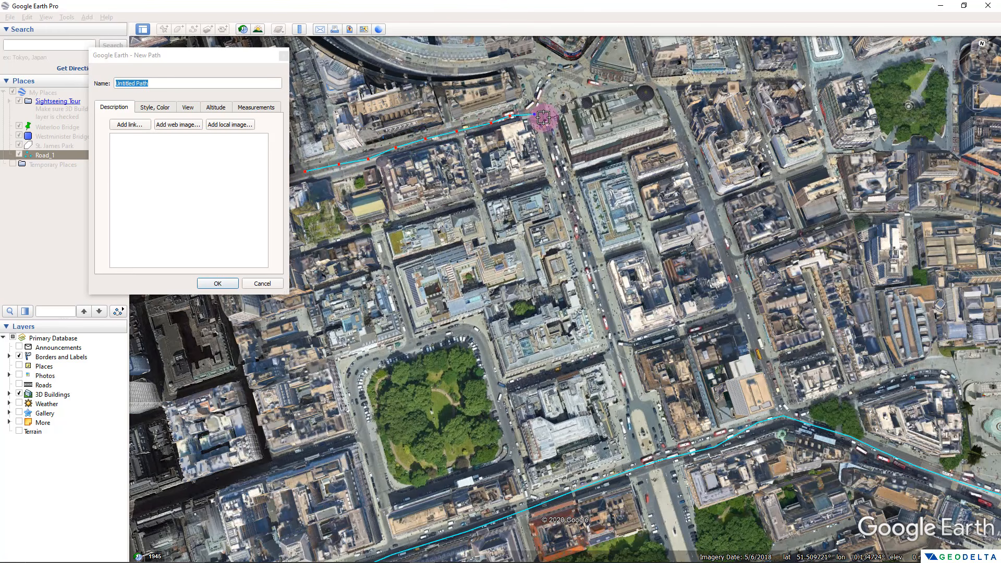
Step: Turn the second path south at the junction and trace the avenue down to the blocks northeast of the green square
{"action": "left_click", "coordinate": [545, 119]}
{"action": "left_click", "coordinate": [550, 134]}
{"action": "left_click", "coordinate": [558, 159]}
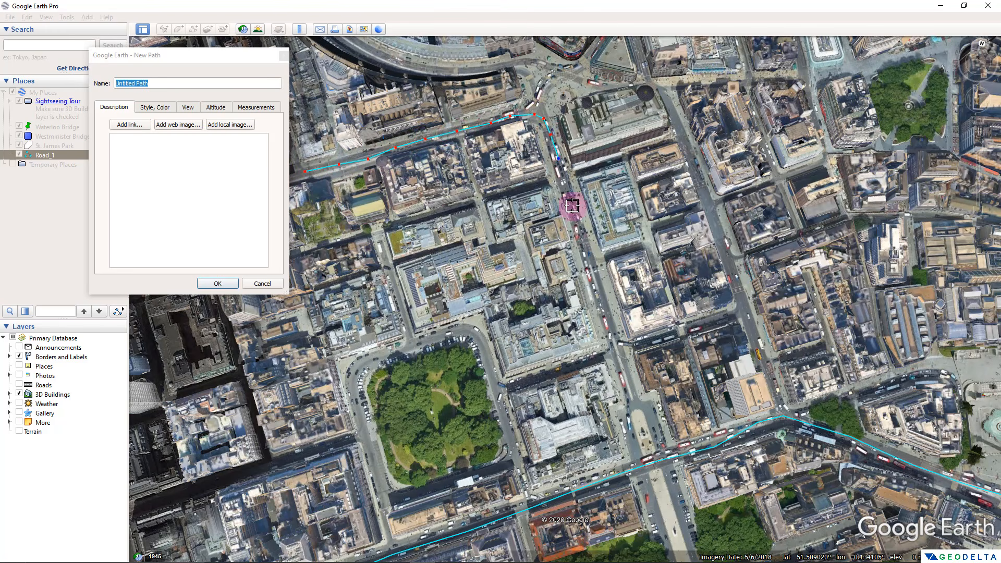
{"action": "left_click", "coordinate": [572, 206]}
{"action": "left_click", "coordinate": [586, 250]}
{"action": "left_click", "coordinate": [593, 282]}
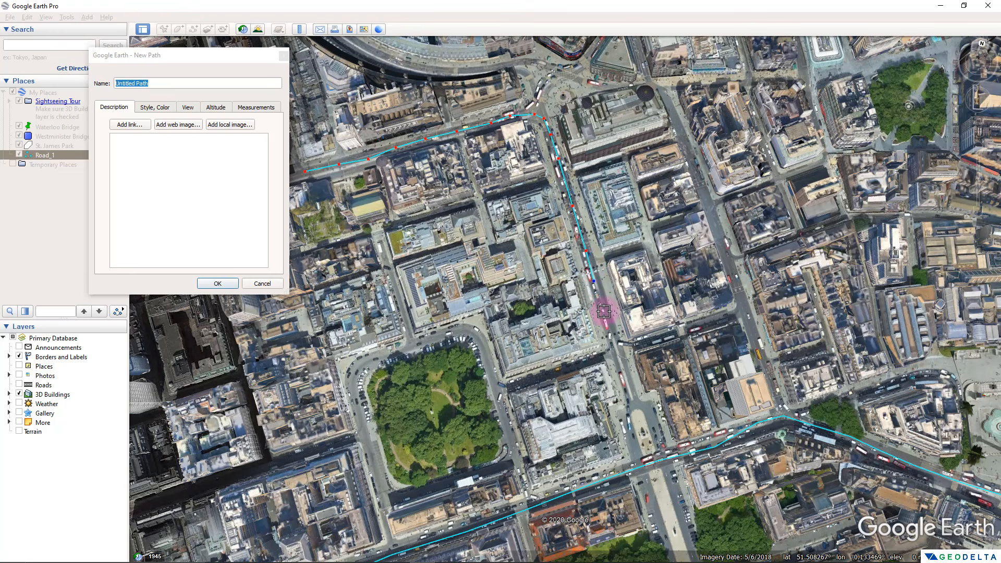
Step: Extend the second path down the rest of the avenue until it meets Road_1
{"action": "left_click", "coordinate": [603, 307]}
{"action": "left_click", "coordinate": [614, 334]}
{"action": "left_click", "coordinate": [619, 356]}
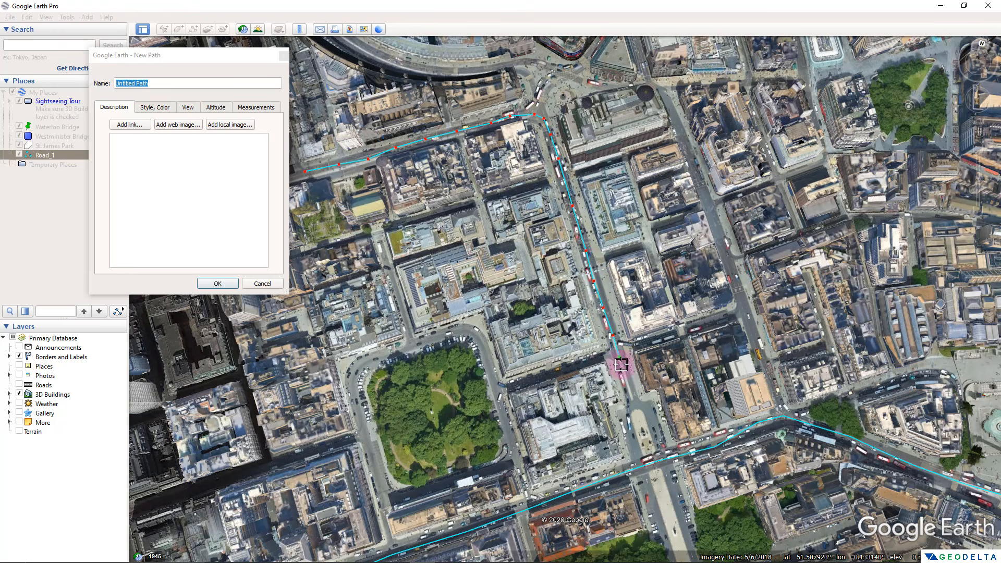
{"action": "left_click", "coordinate": [626, 374]}
{"action": "left_click", "coordinate": [637, 405]}
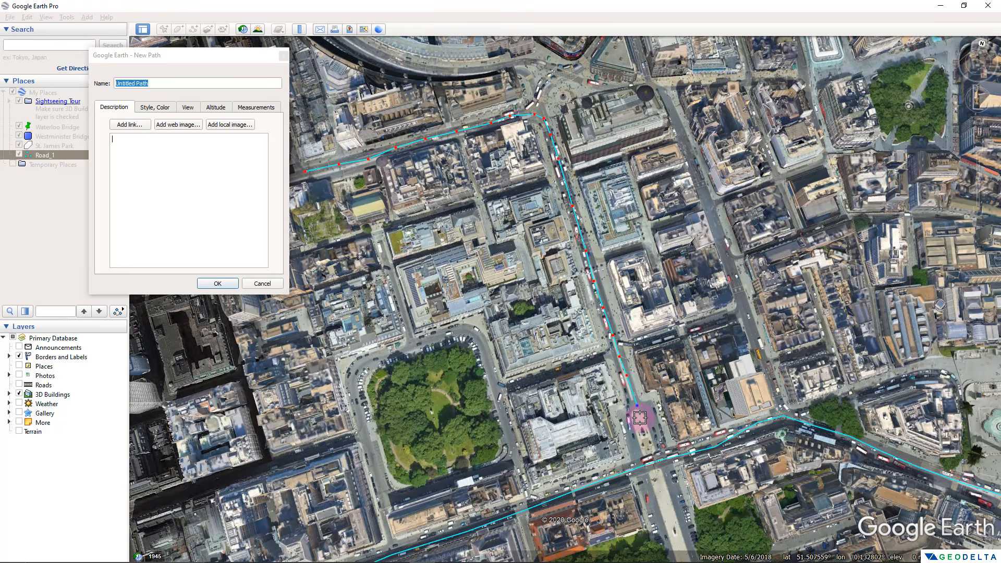
{"action": "left_click", "coordinate": [641, 418]}
{"action": "left_click", "coordinate": [644, 434]}
{"action": "left_click", "coordinate": [647, 448]}
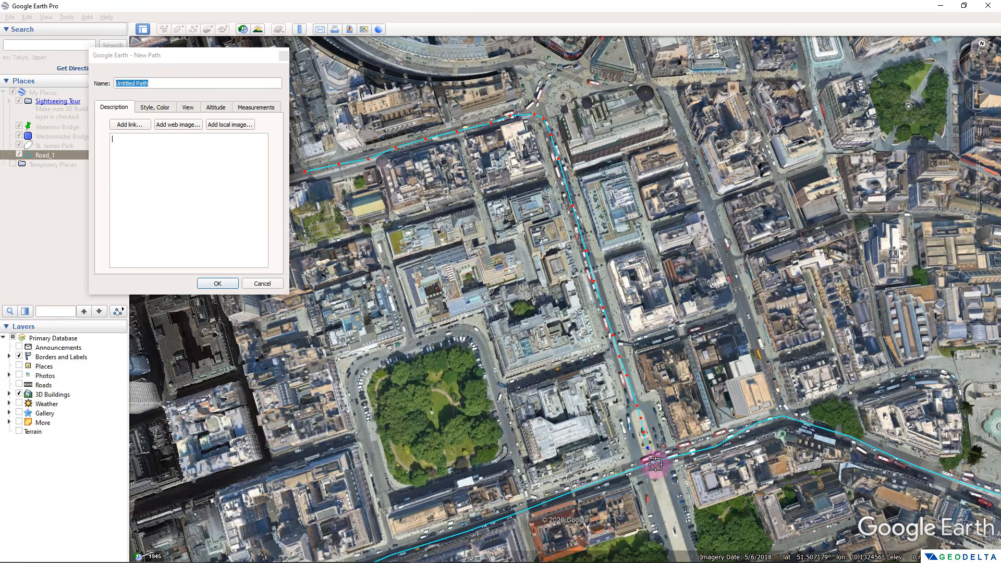
{"action": "left_click", "coordinate": [652, 462]}
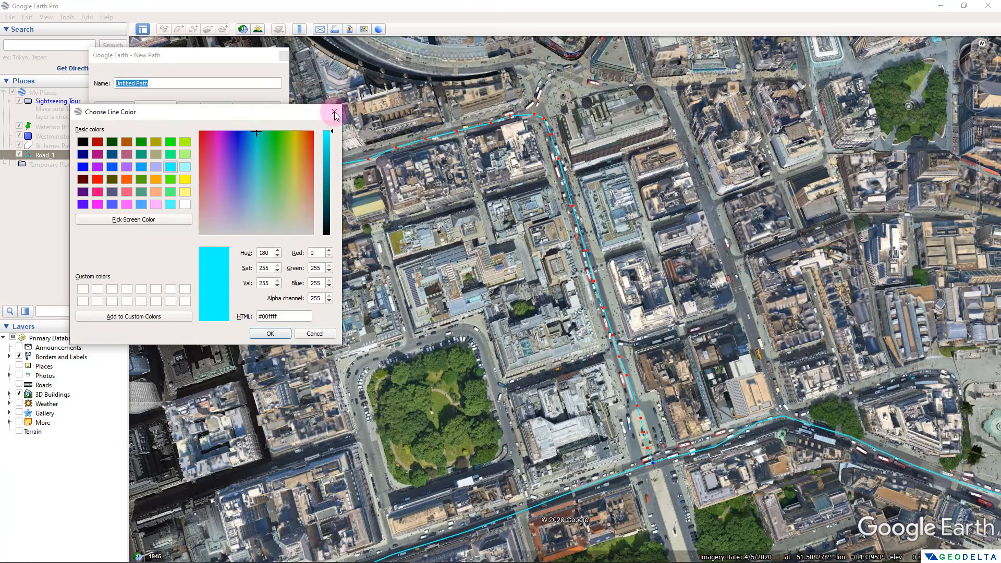
Step: Set the second path's line colour to red (#ff0000) and its width to 2.0
{"action": "left_click", "coordinate": [332, 109]}
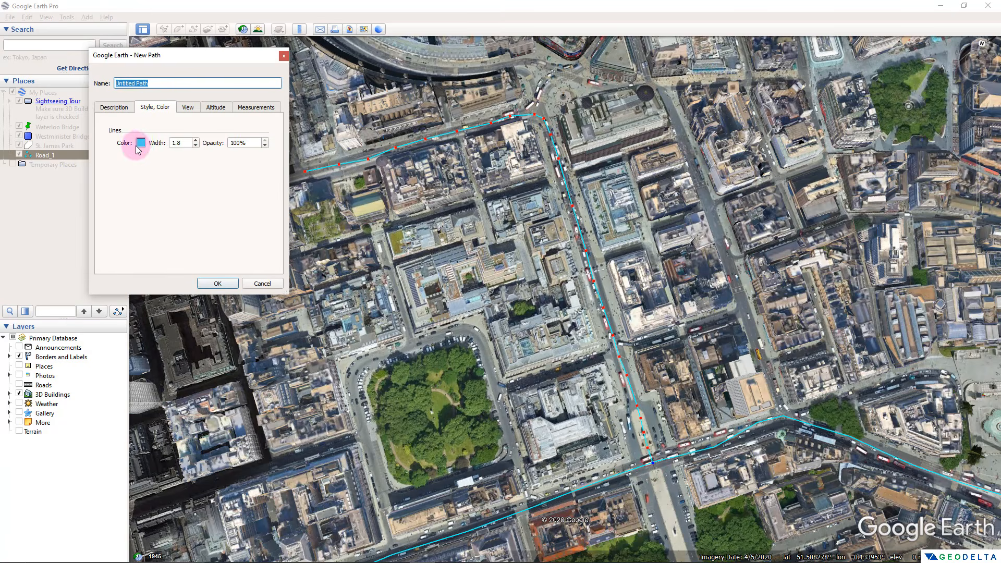
{"action": "left_click", "coordinate": [138, 142]}
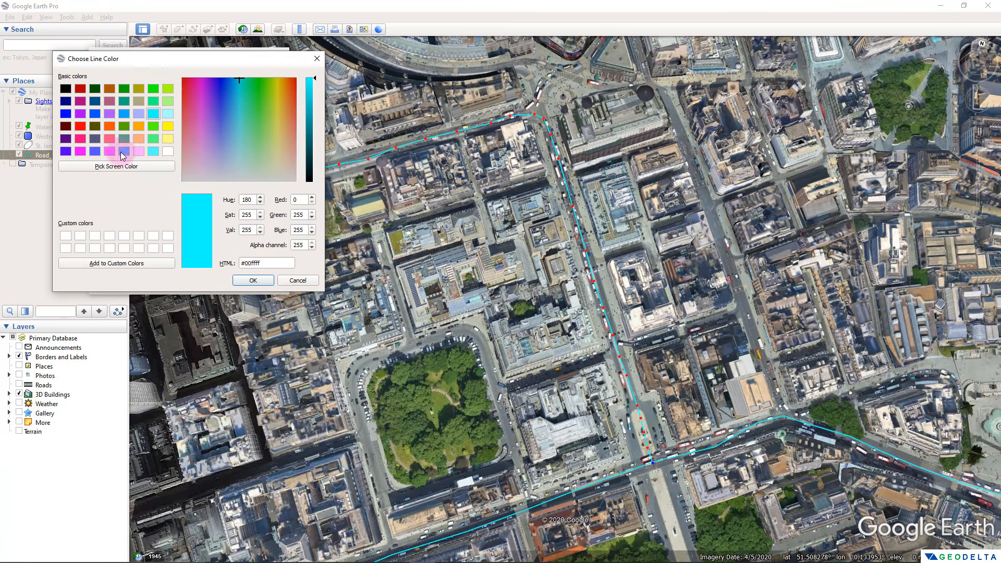
{"action": "left_click", "coordinate": [80, 125]}
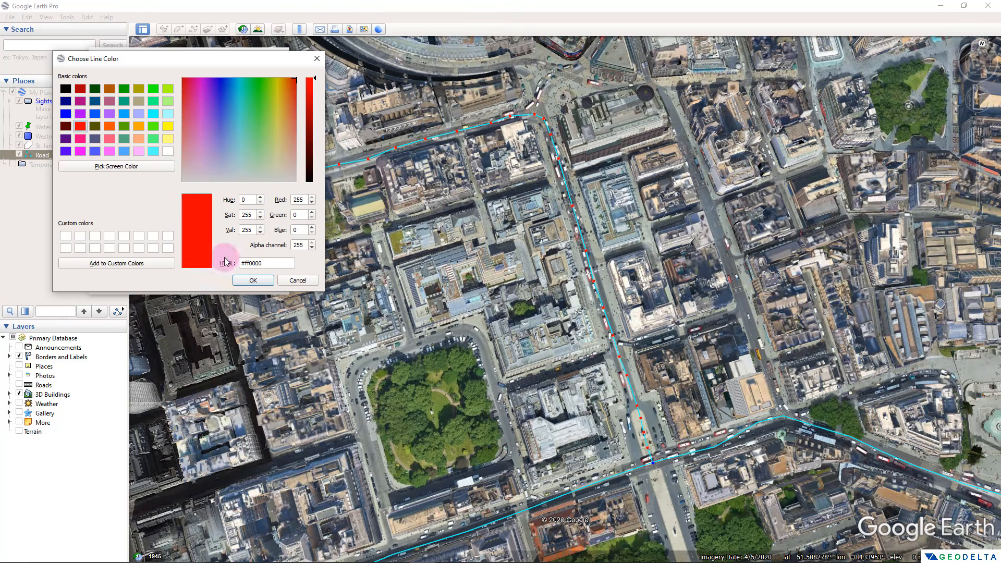
{"action": "left_click", "coordinate": [244, 282]}
{"action": "left_click", "coordinate": [196, 139]}
{"action": "left_click", "coordinate": [195, 139]}
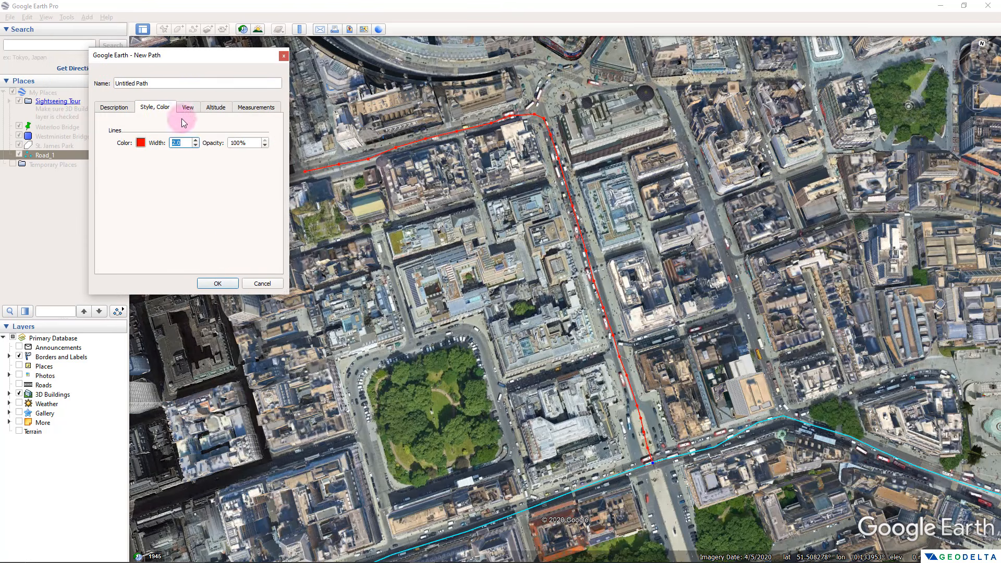
Step: Name the second path Road_2 and save it
{"action": "left_click_drag", "start_coordinate": [161, 85], "coordinate": [101, 91]}
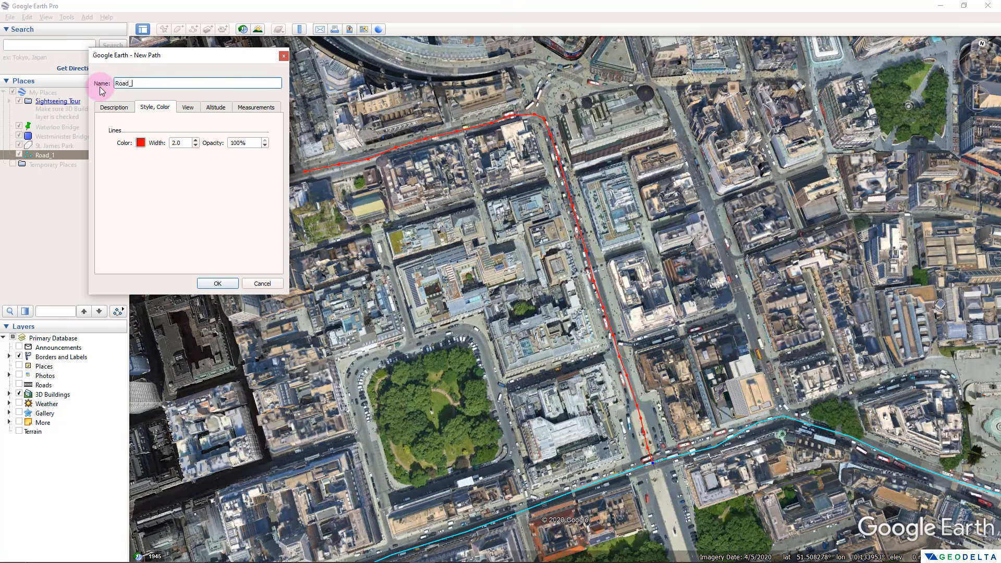
{"action": "type", "text": "Road_2"}
{"action": "left_click", "coordinate": [217, 283]}
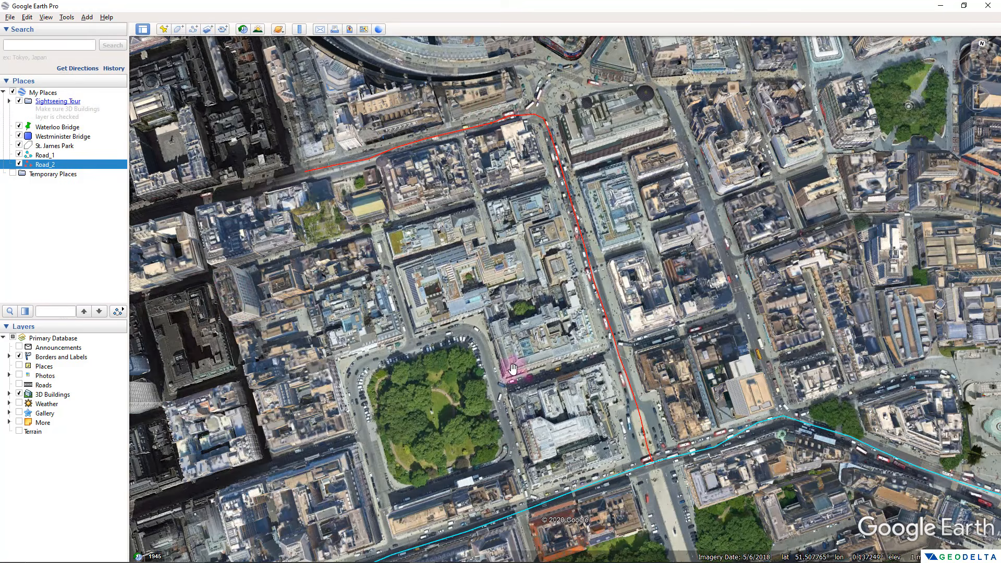
Step: Start a new image overlay and link it to the picture file "united-kingdom-st james park"
{"action": "scroll", "coordinate": [554, 370], "scroll_direction": "down", "scroll_amount": 5}
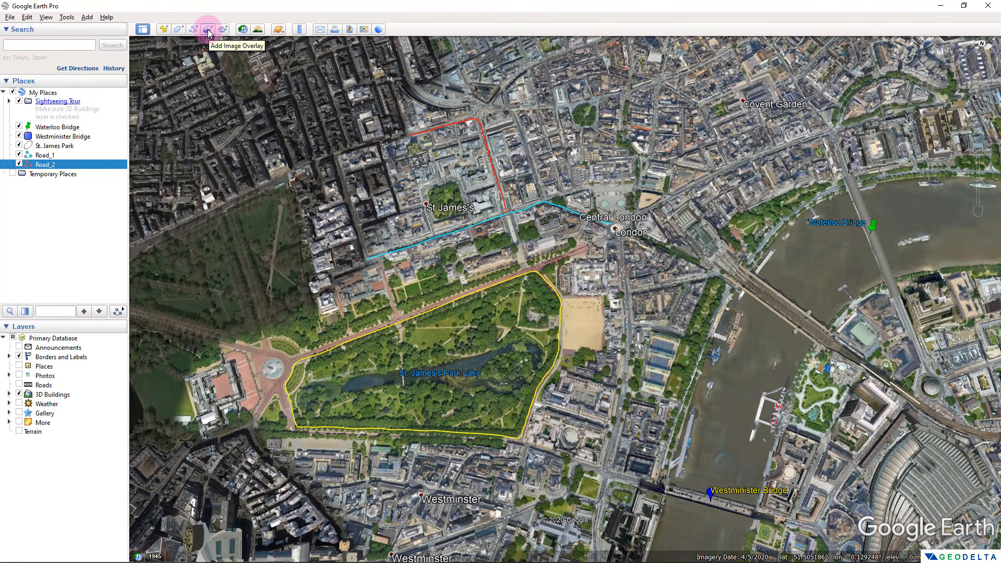
{"action": "left_click", "coordinate": [208, 30]}
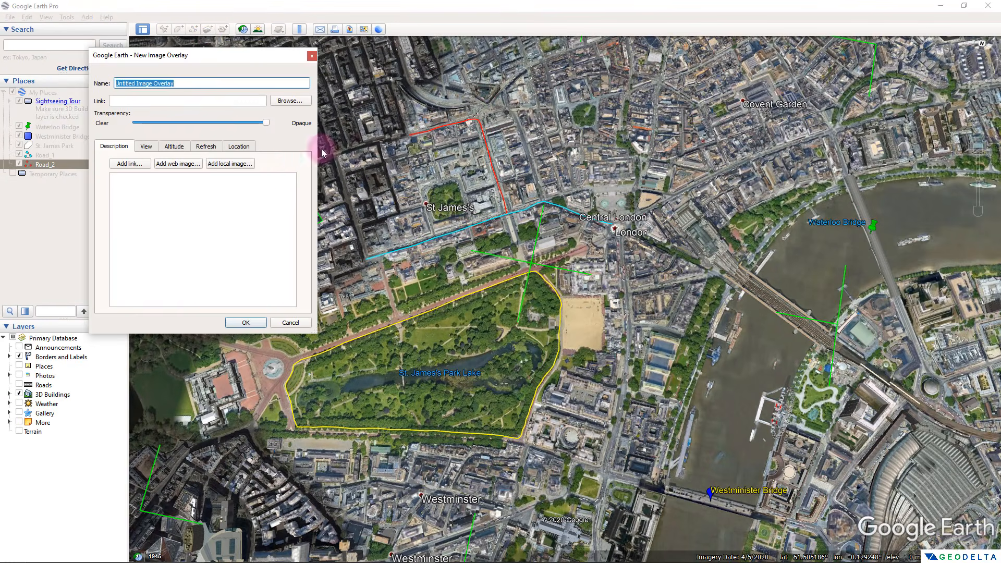
{"action": "mouse_move", "coordinate": [217, 56]}
{"action": "left_mouse_down"}
{"action": "mouse_move", "coordinate": [315, 108]}
{"action": "mouse_move", "coordinate": [232, 68]}
{"action": "left_mouse_up"}
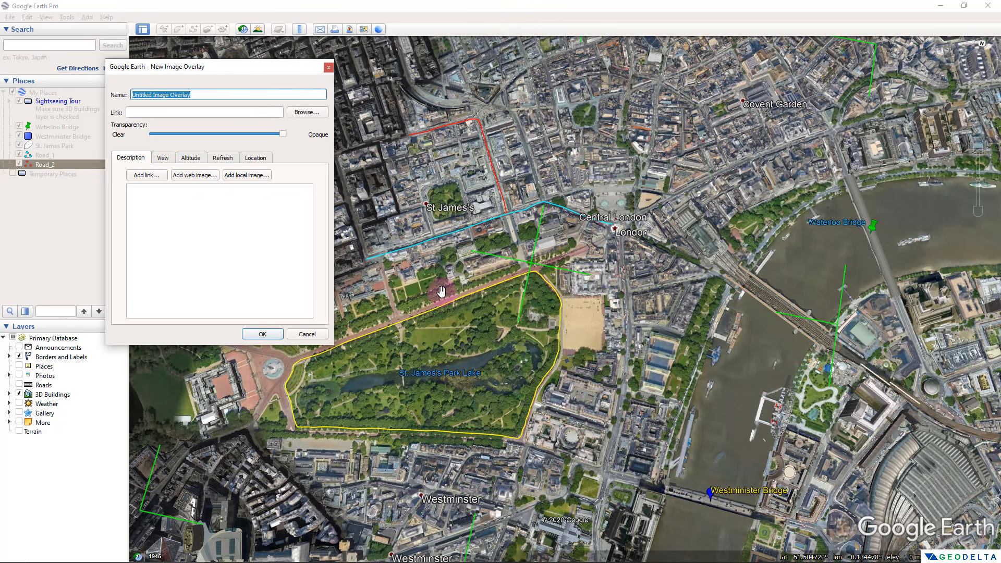
{"action": "left_click", "coordinate": [303, 115]}
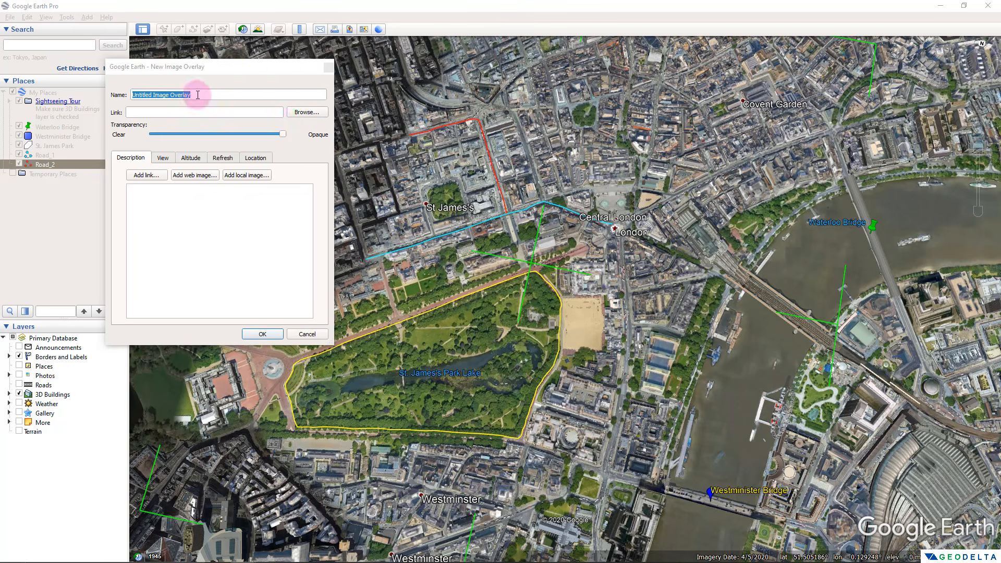
{"action": "left_click", "coordinate": [306, 113]}
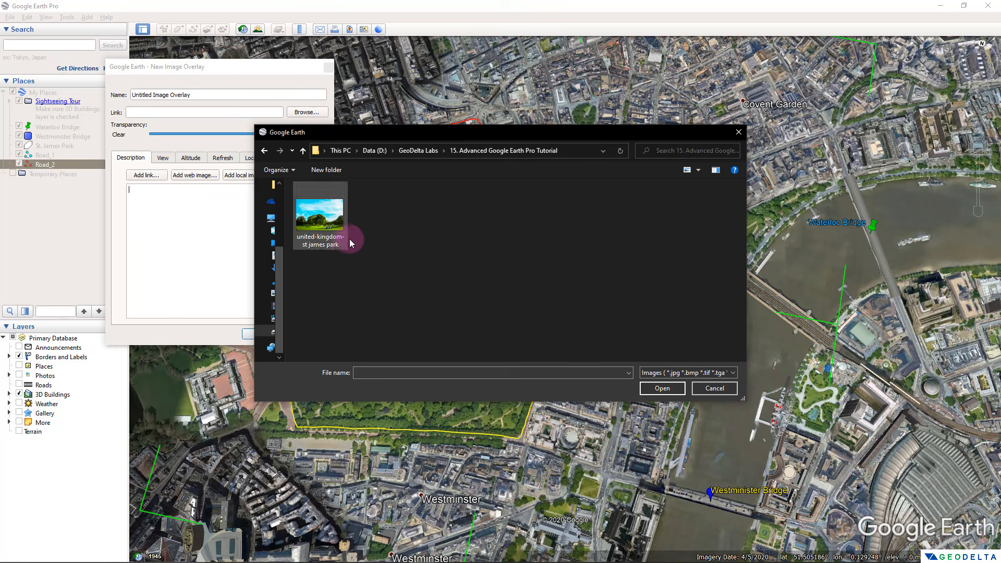
{"action": "left_click_drag", "start_coordinate": [424, 140], "coordinate": [622, 144]}
{"action": "left_click", "coordinate": [527, 240]}
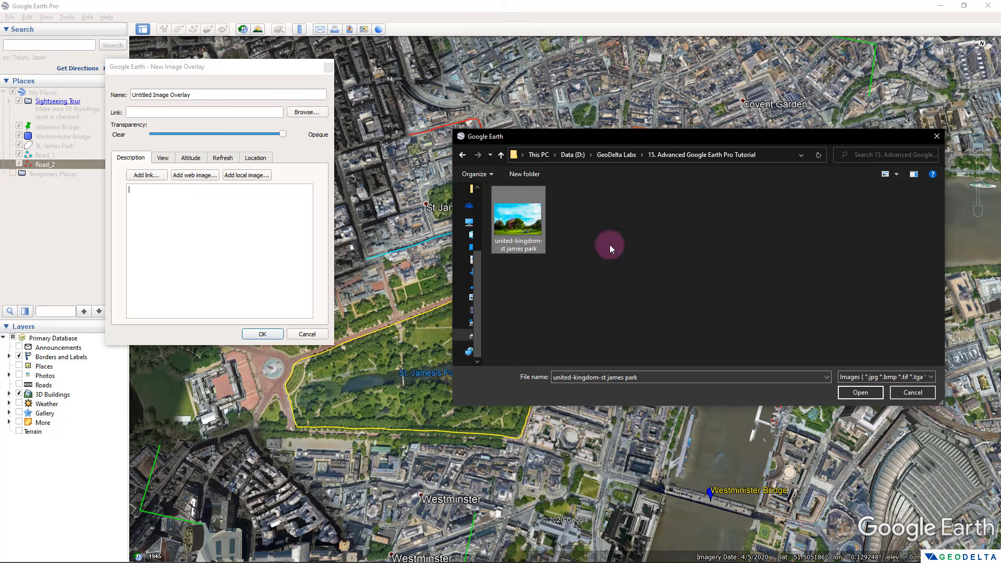
{"action": "left_click", "coordinate": [859, 393]}
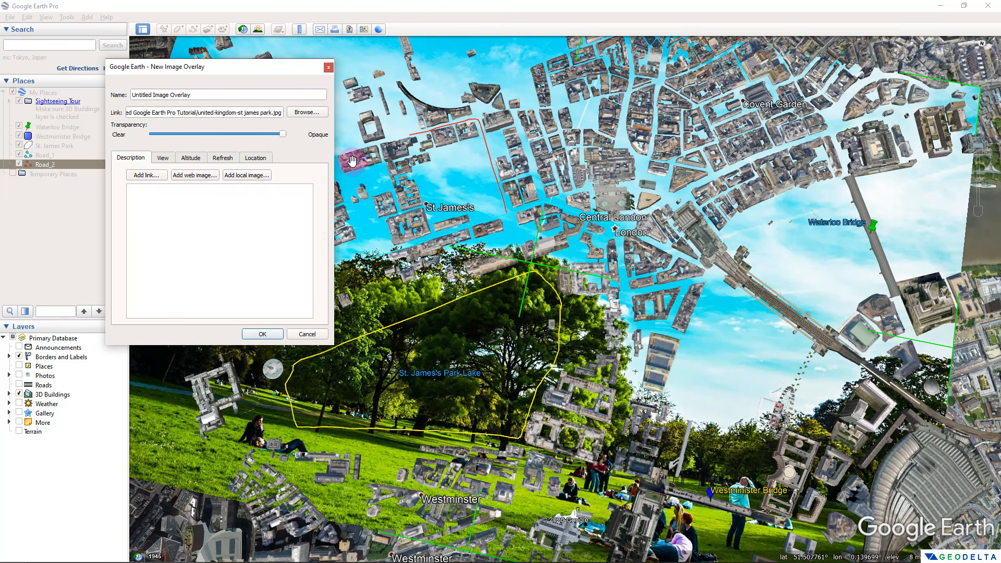
Step: Turn off the 3D buildings and shrink the image overlay to an area over Mayfair and Soho
{"action": "scroll", "coordinate": [466, 247], "scroll_direction": "down", "scroll_amount": 6}
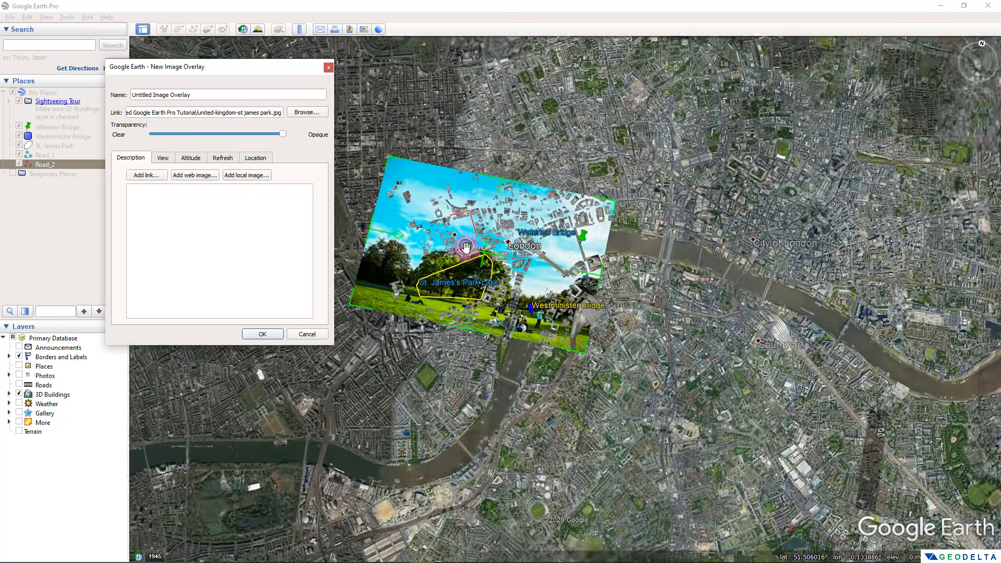
{"action": "left_click_drag", "start_coordinate": [537, 333], "coordinate": [599, 389]}
{"action": "scroll", "coordinate": [629, 399], "scroll_direction": "up", "scroll_amount": 2}
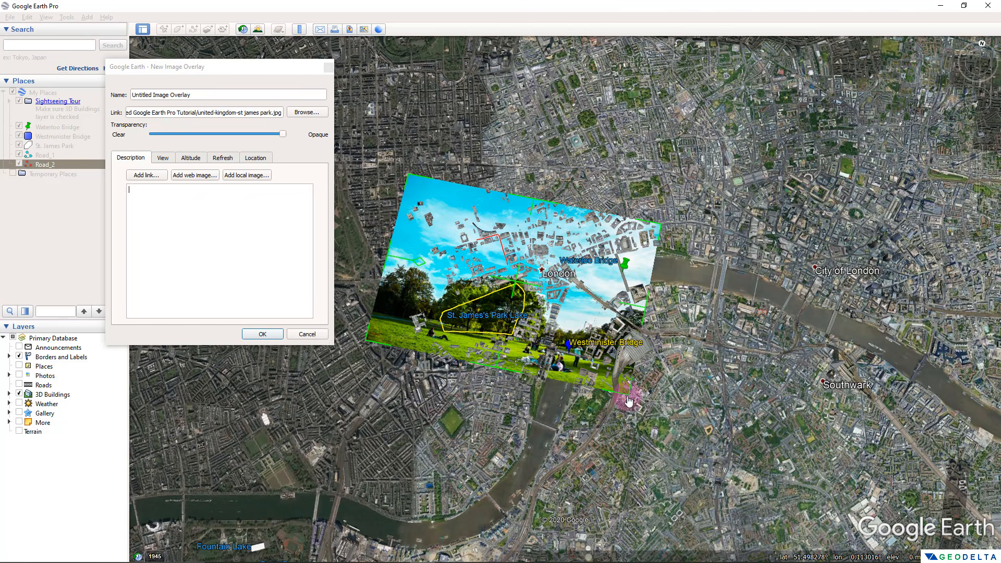
{"action": "left_click_drag", "start_coordinate": [629, 400], "coordinate": [507, 283]}
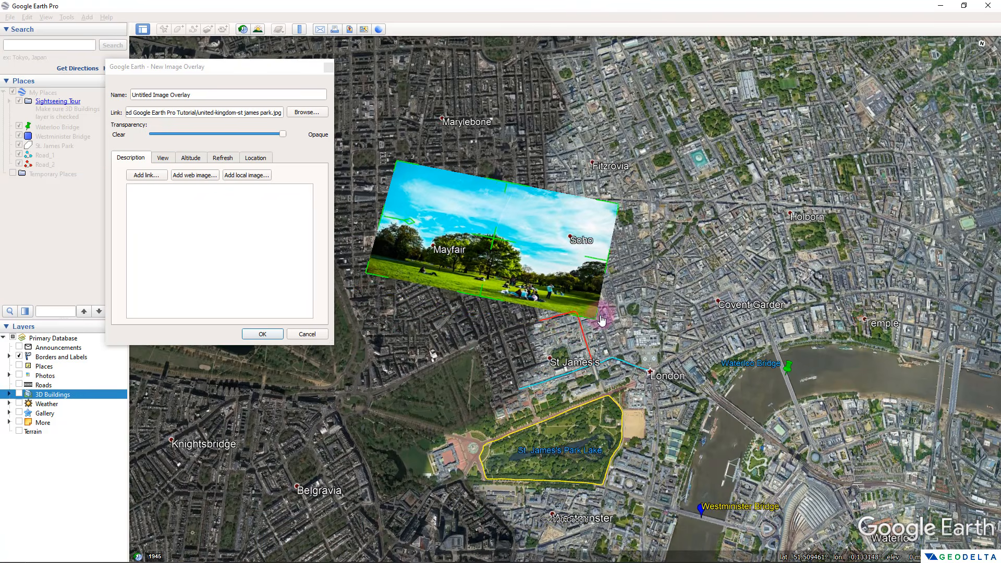
{"action": "left_click_drag", "start_coordinate": [586, 334], "coordinate": [574, 334]}
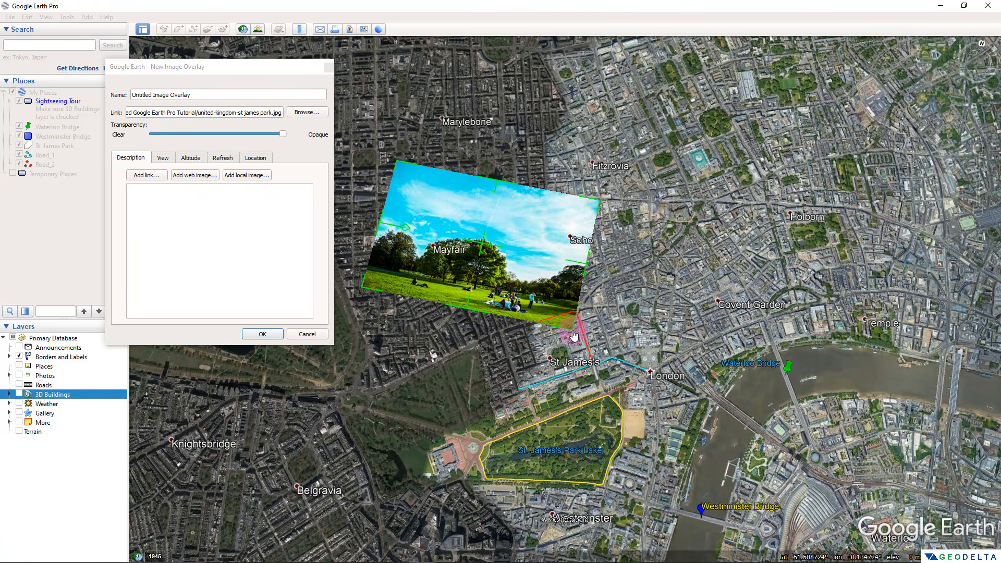
Step: Move the image overlay to just west of the St. James's Park polygon and shrink it further
{"action": "middle_click_drag", "start_coordinate": [557, 308], "coordinate": [603, 275]}
{"action": "left_click_drag", "start_coordinate": [508, 271], "coordinate": [439, 349]}
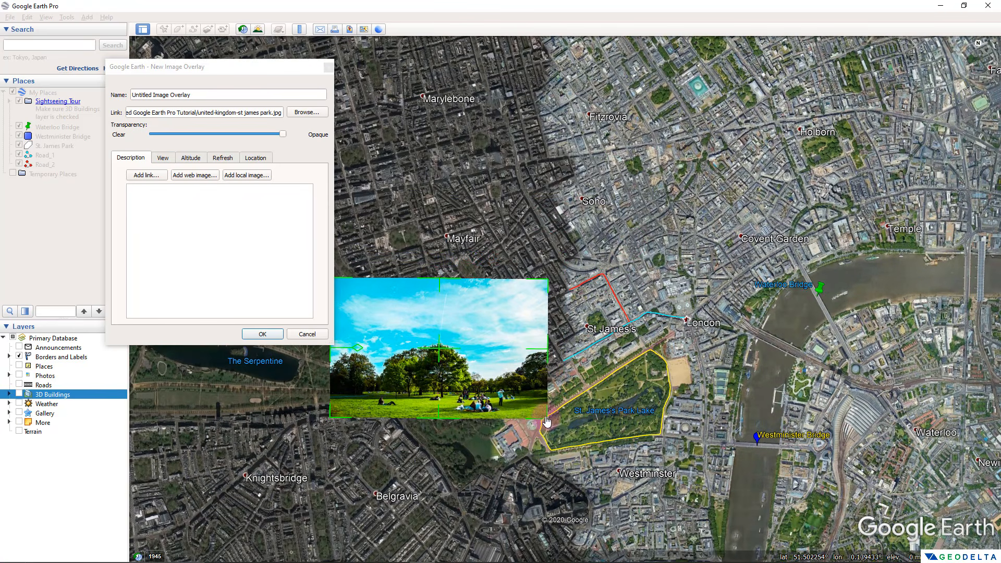
{"action": "left_click_drag", "start_coordinate": [546, 421], "coordinate": [468, 379]}
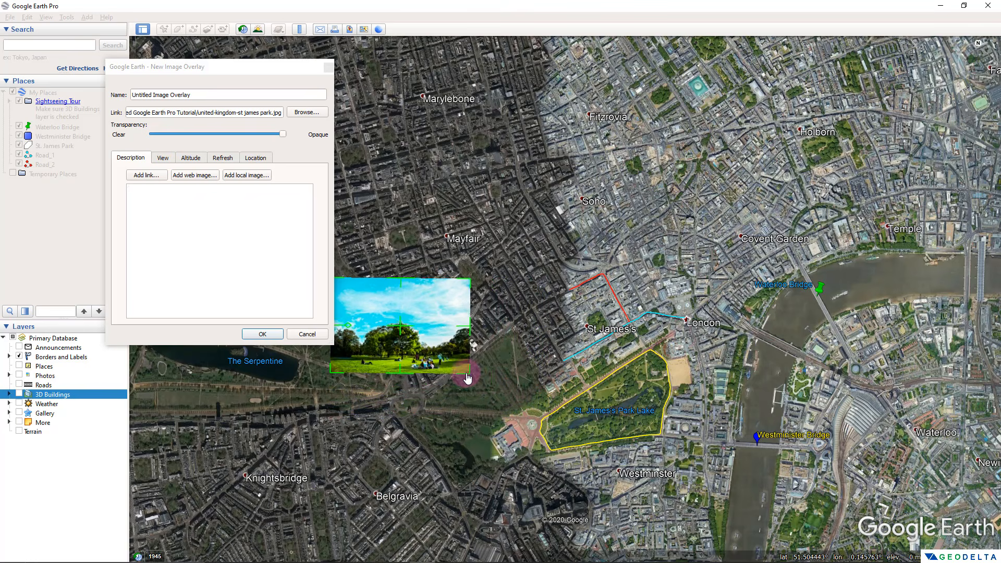
{"action": "left_click_drag", "start_coordinate": [594, 426], "coordinate": [677, 465]}
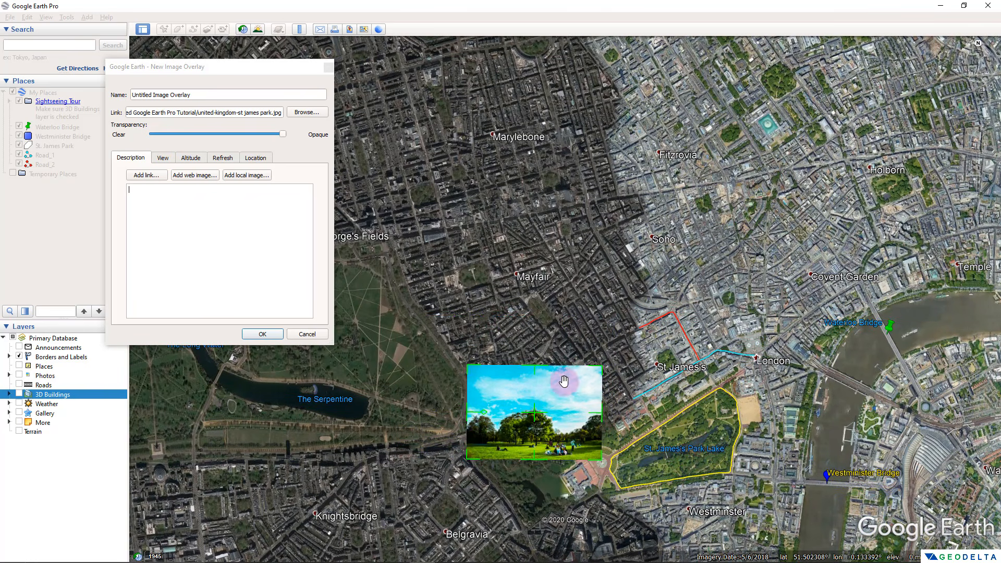
Step: Name the image overlay "St James Park"
{"action": "left_click", "coordinate": [218, 98]}
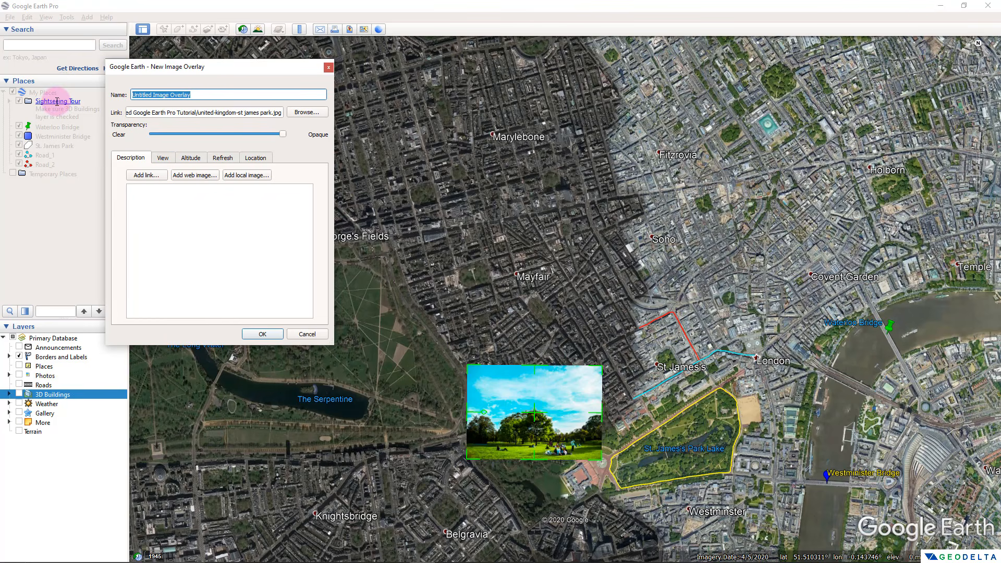
{"action": "type", "text": "Sty"}
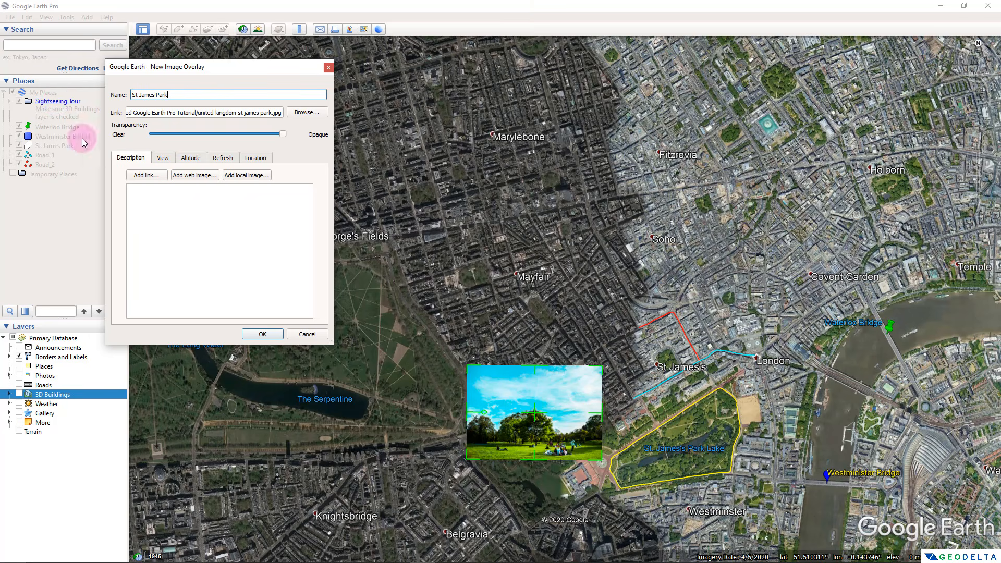
Step: Try rotating the image overlay by 15 degrees in its location settings
{"action": "left_click", "coordinate": [162, 158]}
{"action": "left_click", "coordinate": [256, 157]}
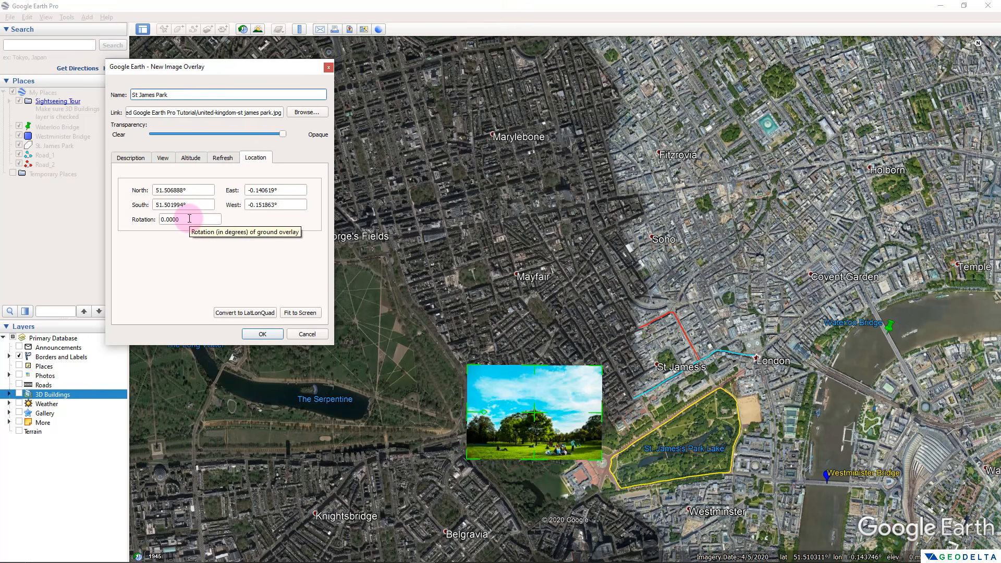
{"action": "left_click_drag", "start_coordinate": [193, 218], "coordinate": [112, 224]}
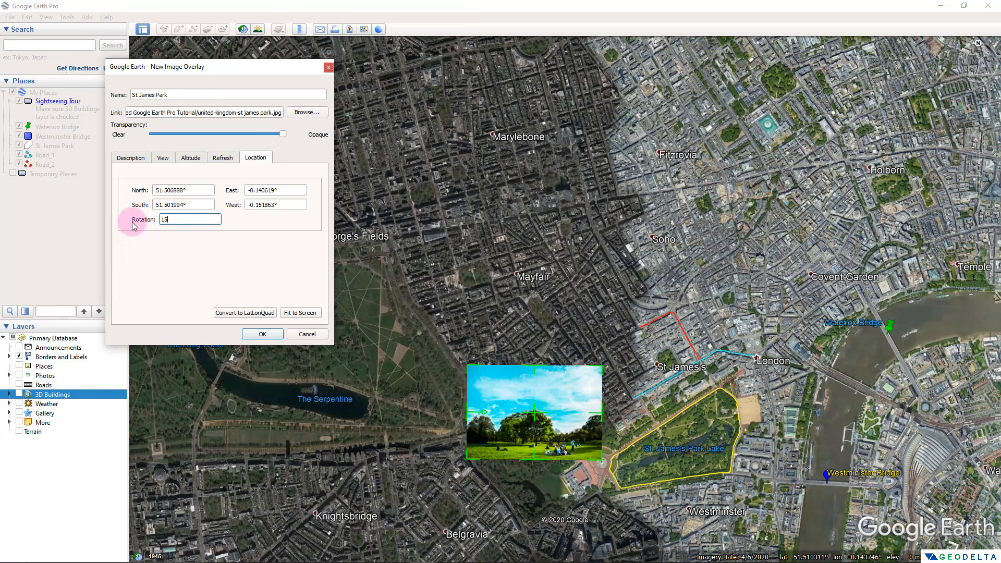
{"action": "left_click", "coordinate": [201, 203]}
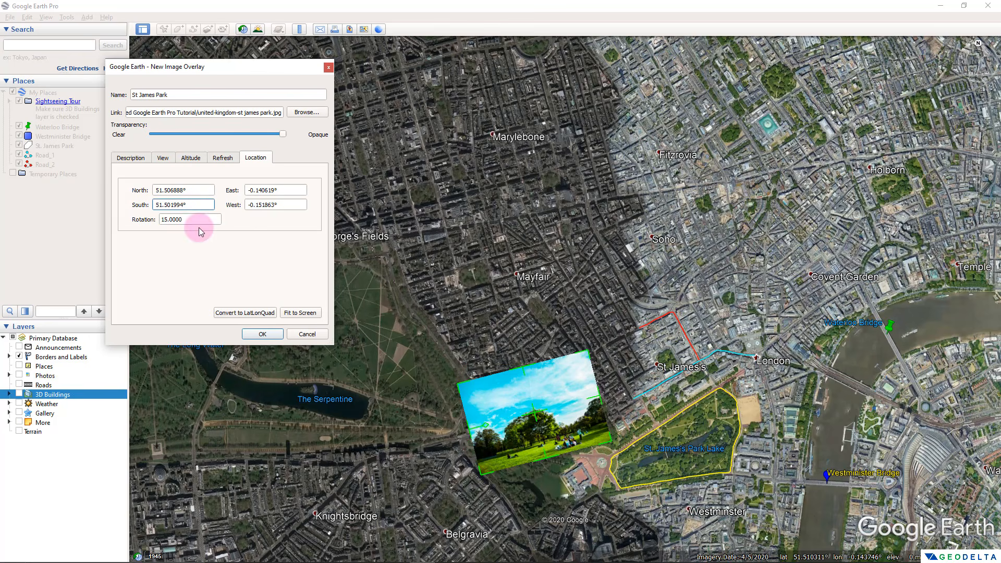
Step: Set the image overlay's rotation to 0 and save the overlay
{"action": "left_click_drag", "start_coordinate": [197, 220], "coordinate": [134, 221]}
{"action": "type", "text": "0"}
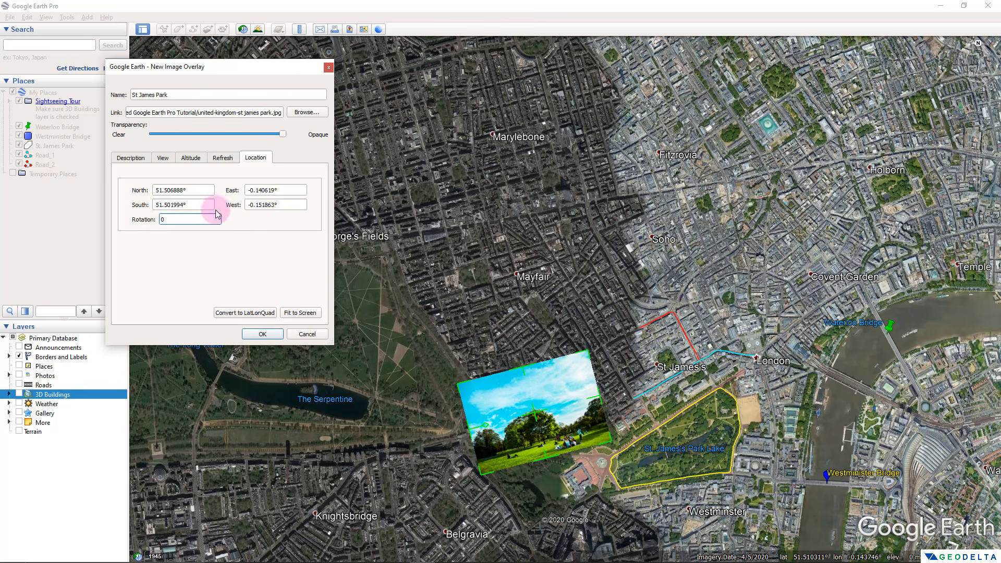
{"action": "left_click", "coordinate": [203, 204]}
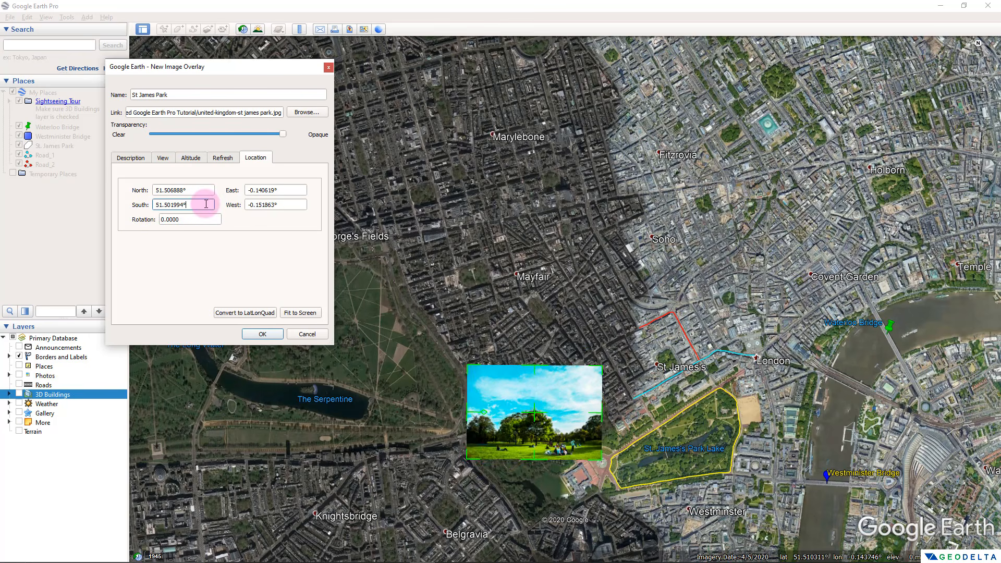
{"action": "left_click", "coordinate": [274, 337]}
Step: Examine the saved image overlay on the map together with the park outline, roads and bridge placemarks
{"action": "left_click_drag", "start_coordinate": [633, 372], "coordinate": [507, 293]}
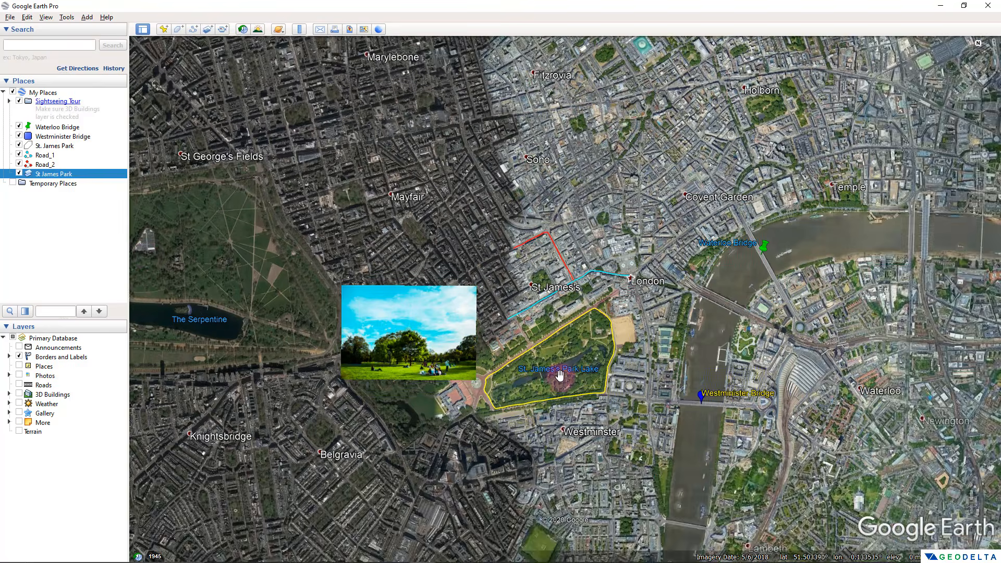
{"action": "scroll", "coordinate": [560, 377], "scroll_direction": "up", "scroll_amount": 3}
{"action": "scroll", "coordinate": [559, 378], "scroll_direction": "up", "scroll_amount": 3}
{"action": "left_click_drag", "start_coordinate": [287, 316], "coordinate": [560, 341]}
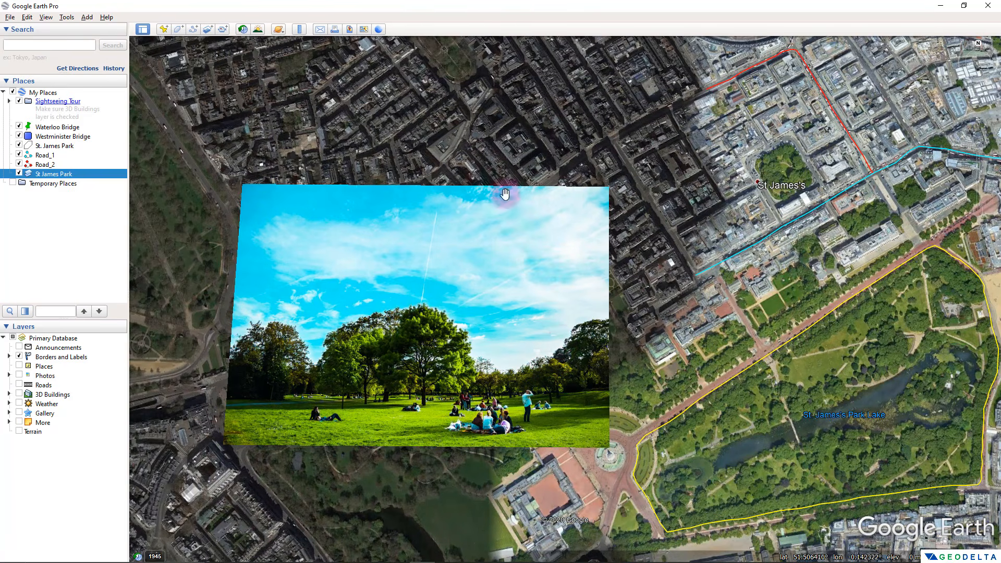
{"action": "scroll", "coordinate": [686, 379], "scroll_direction": "down", "scroll_amount": 5}
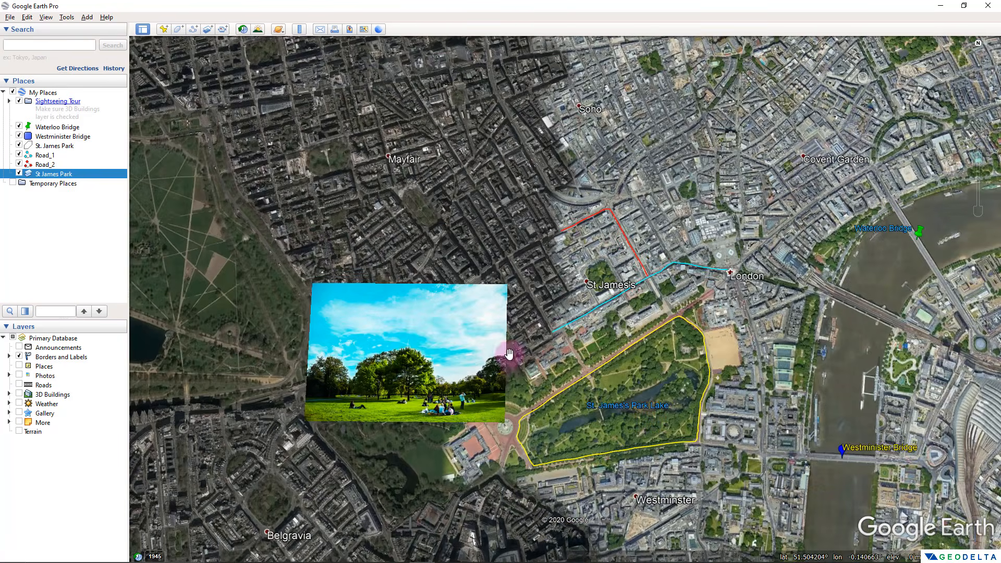
{"action": "double_click", "coordinate": [63, 164]}
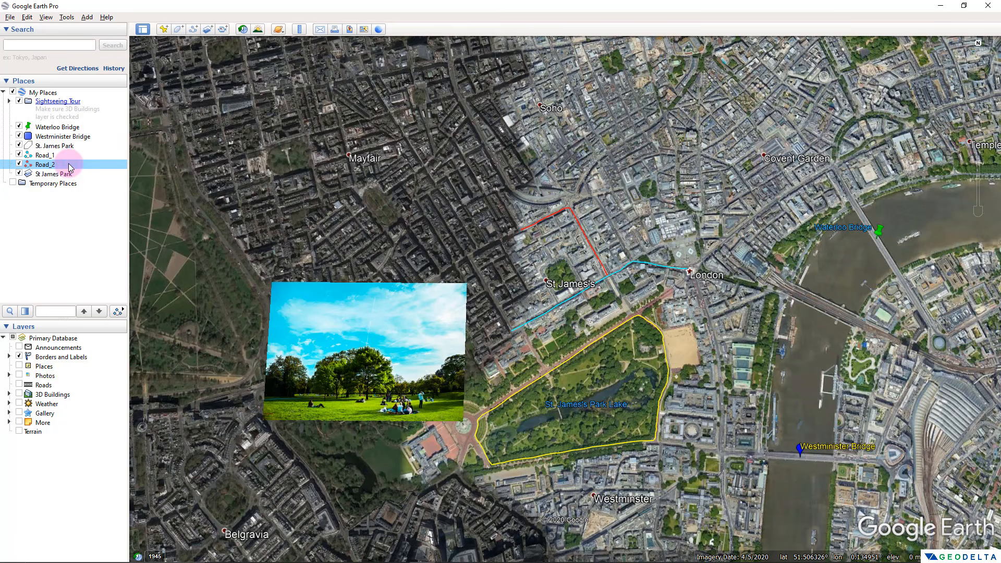
{"action": "left_click", "coordinate": [72, 129], "text": "shift"}
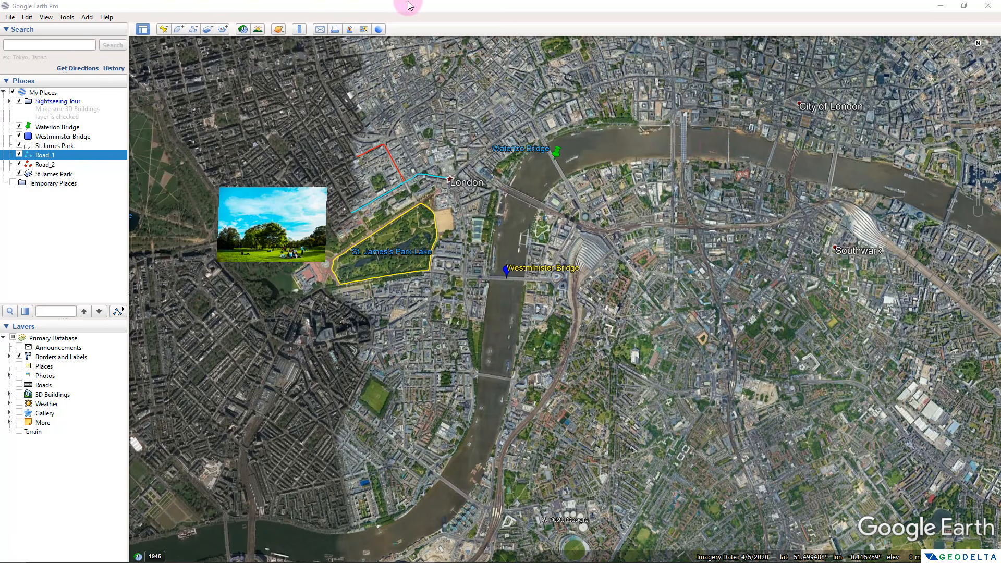
Step: Hide the St James Park image overlay, Road_2 and Road_1 from the map
{"action": "left_click", "coordinate": [19, 173]}
{"action": "left_click", "coordinate": [19, 164]}
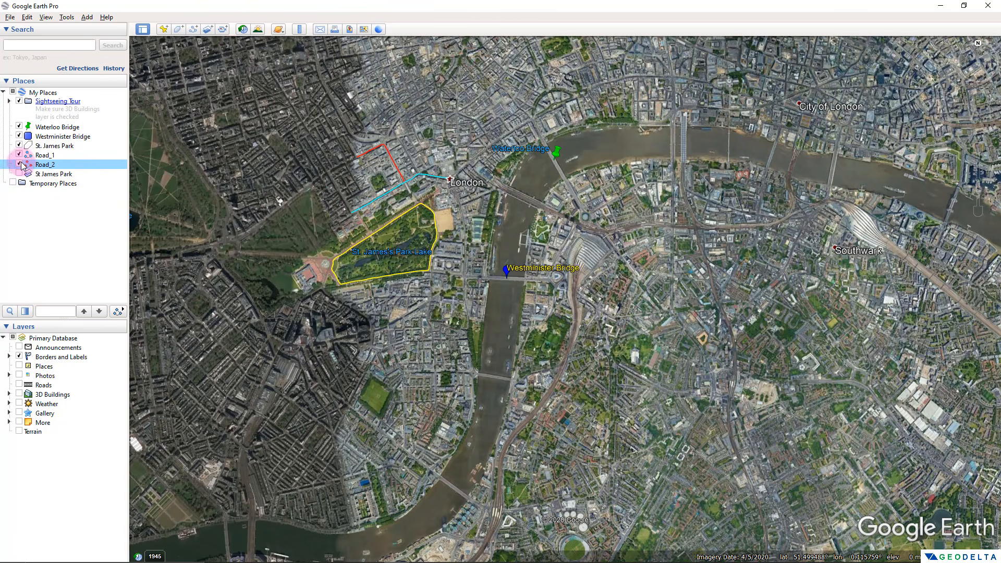
{"action": "left_click", "coordinate": [19, 155]}
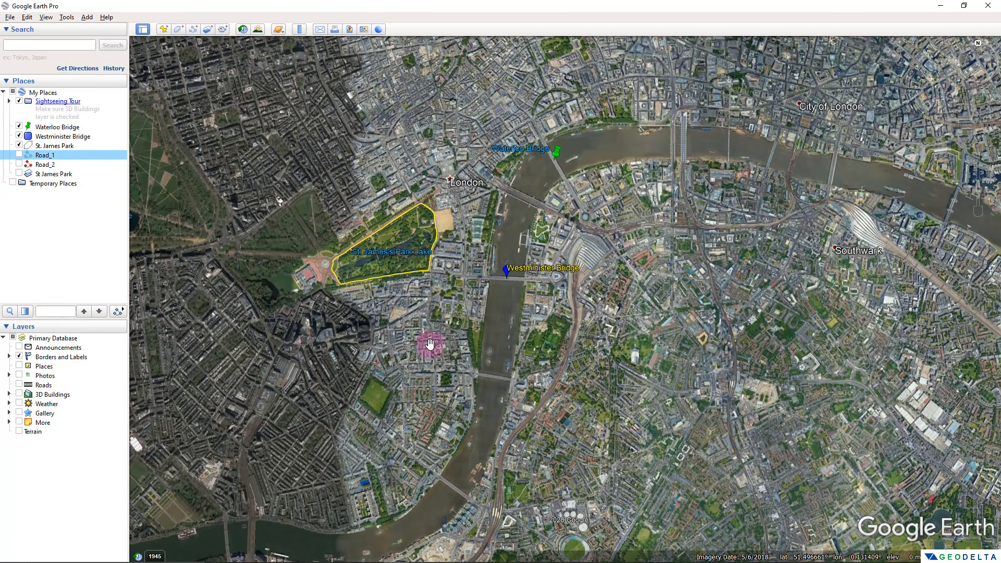
Step: Start recording a tour from an overview of the Thames, St. James's Park and the Westminster and Waterloo bridges
{"action": "left_click_drag", "start_coordinate": [431, 346], "coordinate": [372, 348]}
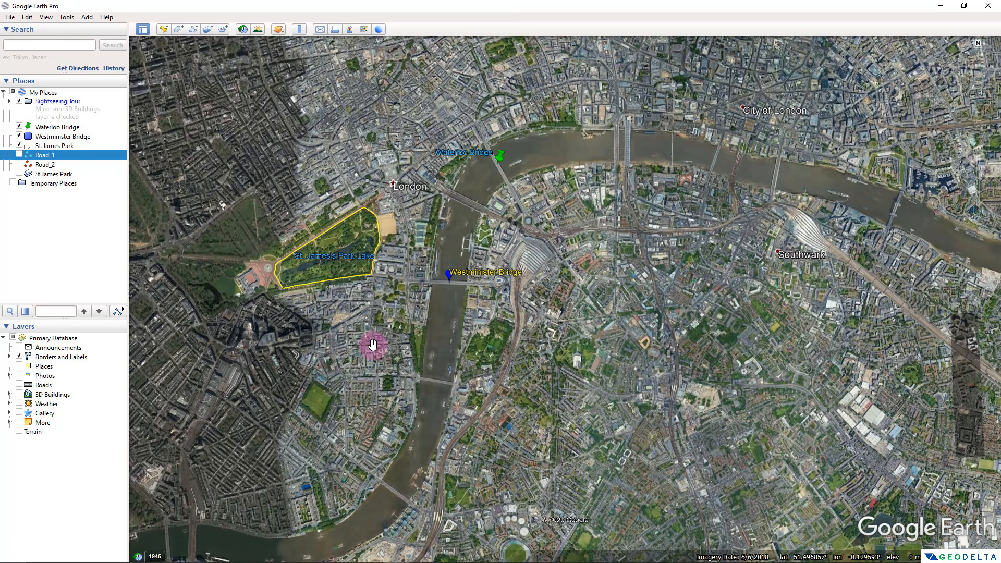
{"action": "left_click_drag", "start_coordinate": [429, 423], "coordinate": [407, 447]}
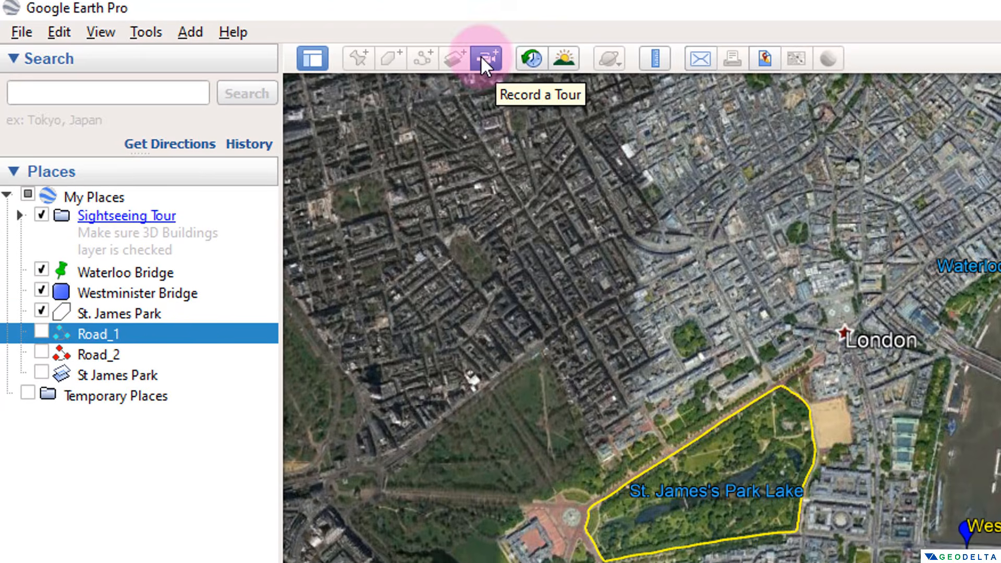
{"action": "left_click", "coordinate": [480, 55]}
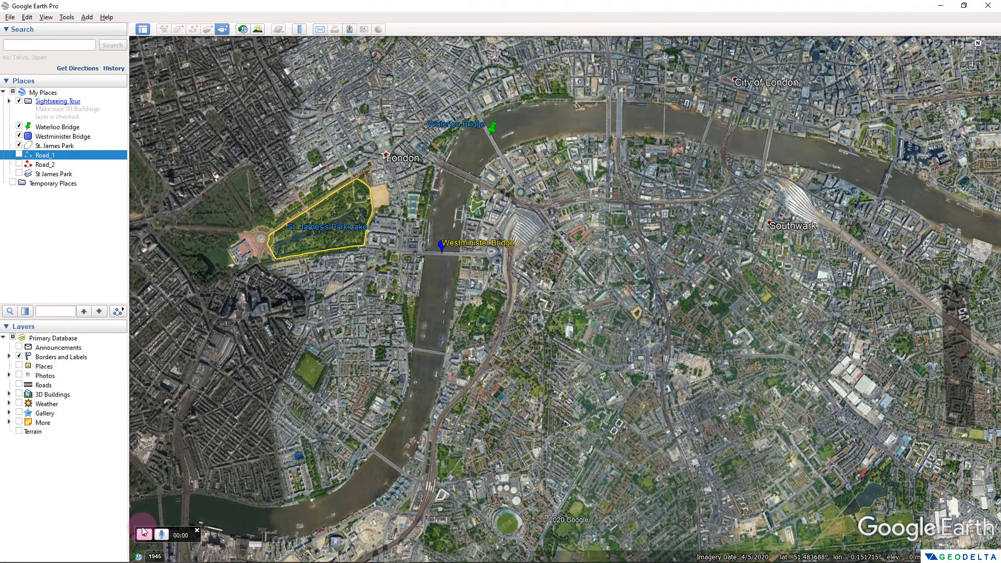
{"action": "left_click", "coordinate": [145, 533]}
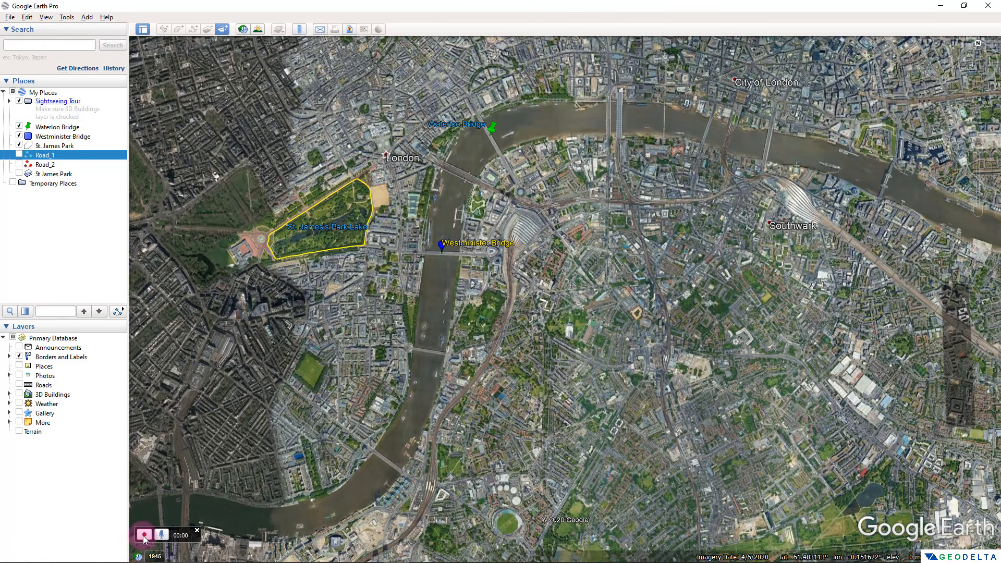
{"action": "left_click", "coordinate": [144, 535]}
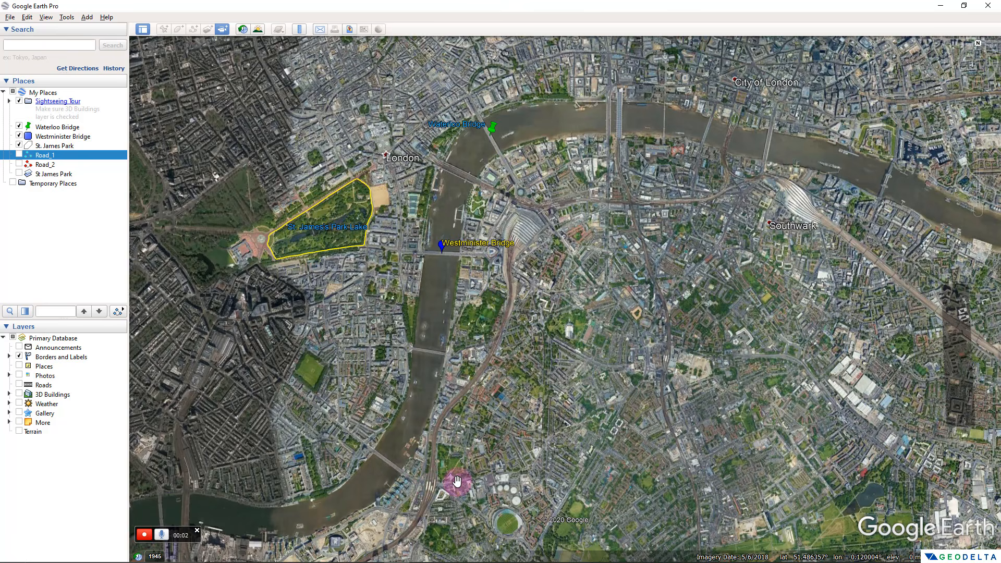
Step: Record close-up views of the river bridge beside Vauxhall and the bridge beside Lambeth, with a wider view between them
{"action": "double_click", "coordinate": [387, 462]}
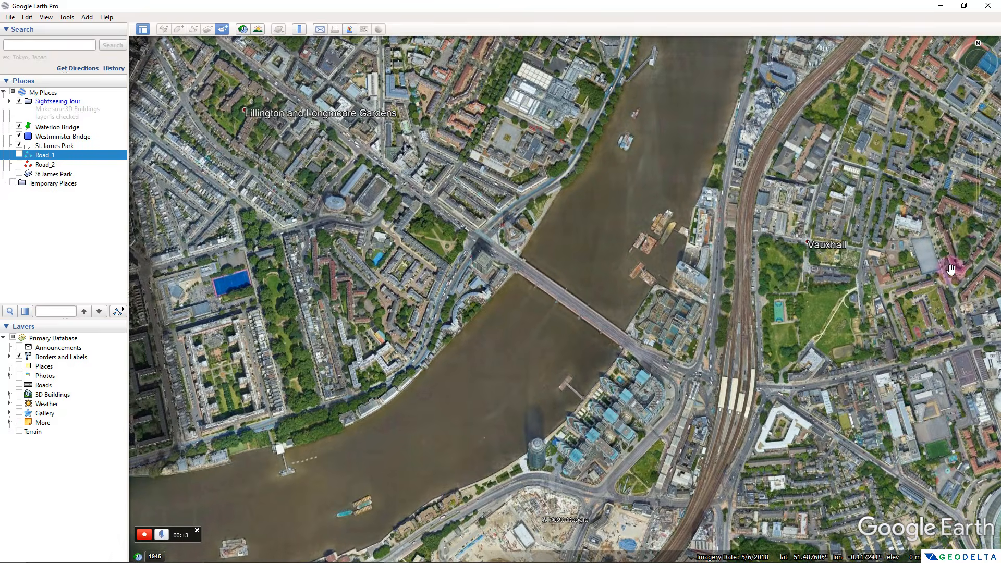
{"action": "mouse_move", "coordinate": [981, 214]}
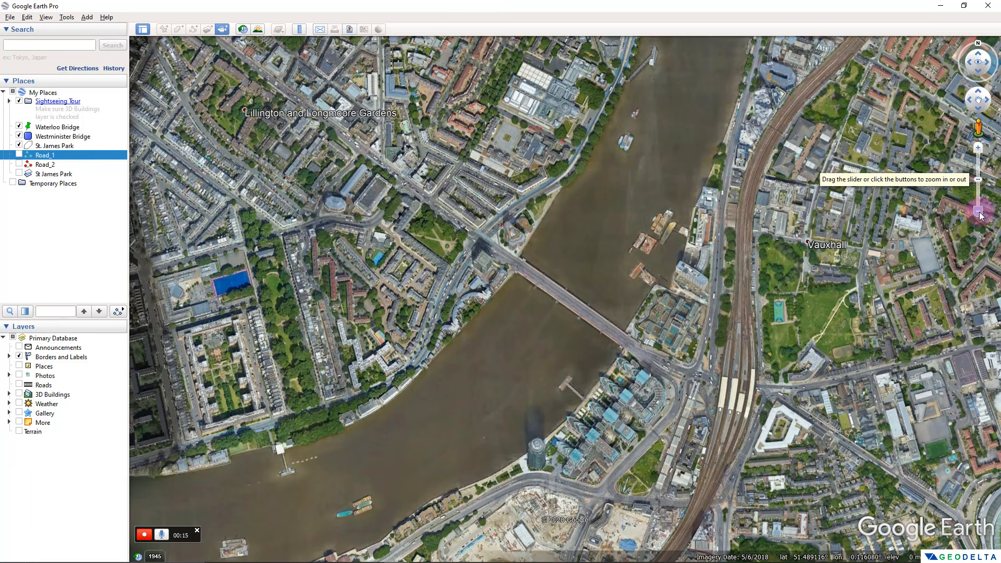
{"action": "left_click", "coordinate": [981, 214]}
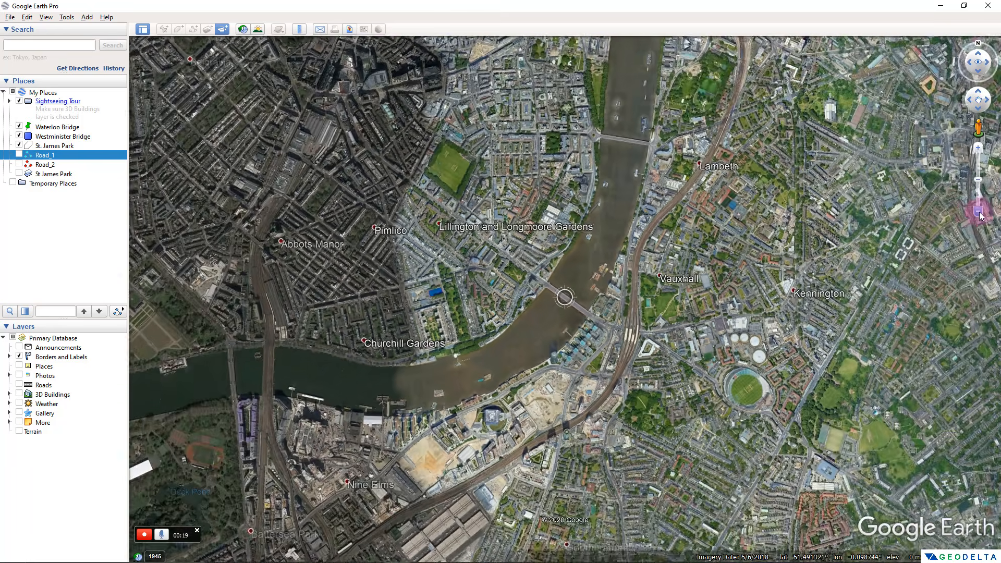
{"action": "left_click", "coordinate": [876, 182]}
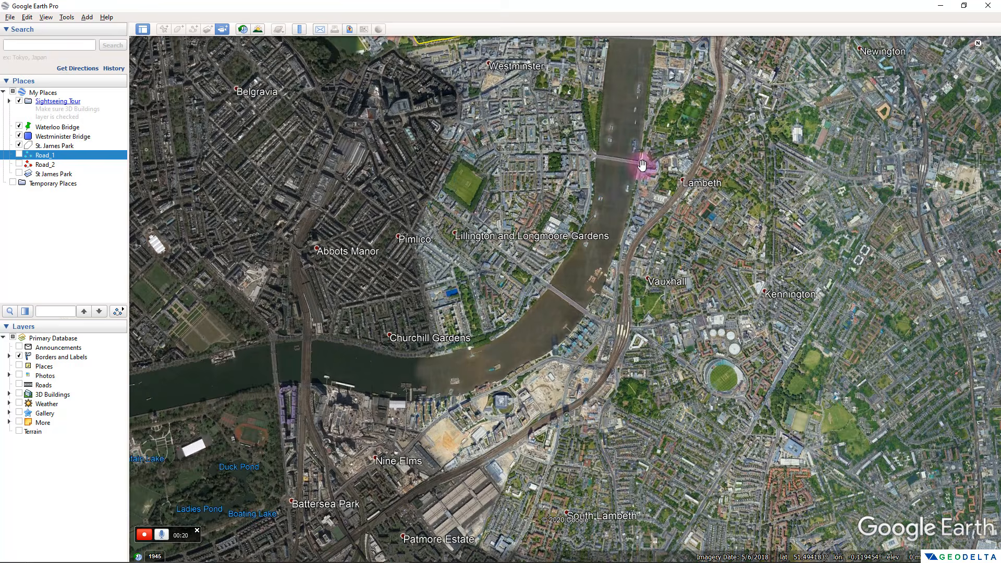
{"action": "double_click", "coordinate": [620, 159]}
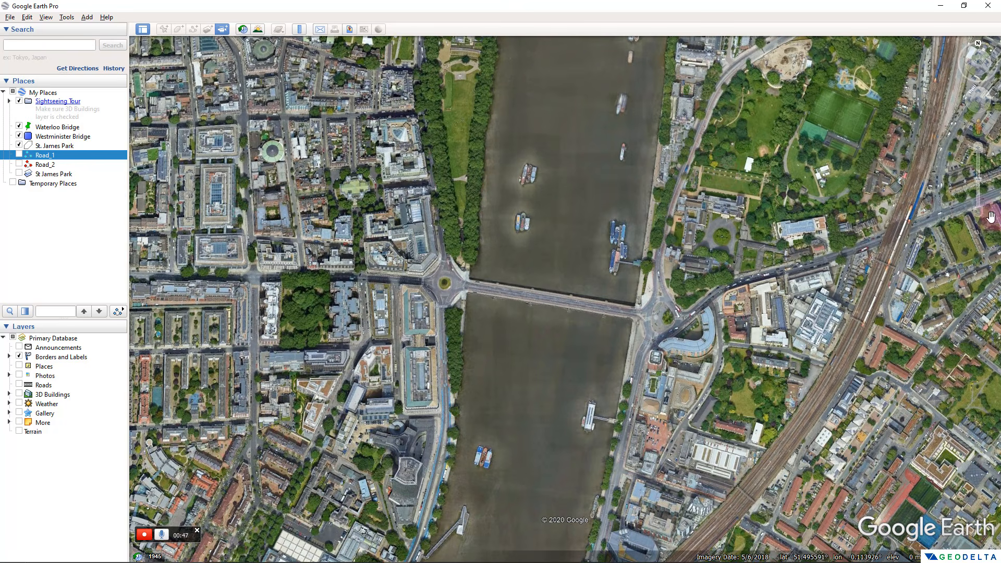
{"action": "left_click_drag", "start_coordinate": [981, 215], "coordinate": [981, 211]}
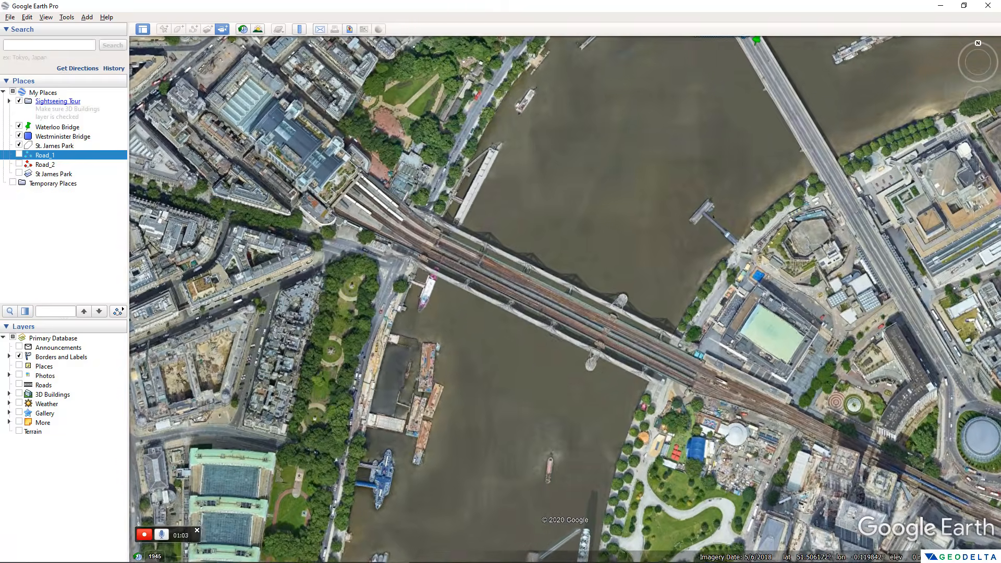
Step: Record close-ups of Waterloo Bridge and the paired bridges east of Temple, then end the tour recording on a wider river view
{"action": "left_click_drag", "start_coordinate": [978, 213], "coordinate": [978, 209]}
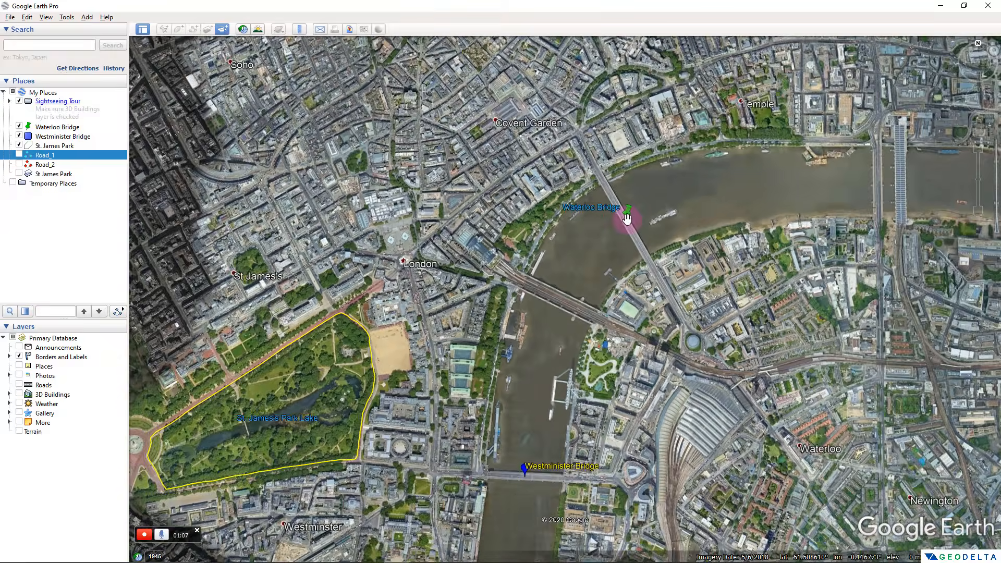
{"action": "scroll", "coordinate": [633, 218], "scroll_direction": "up", "scroll_amount": 2}
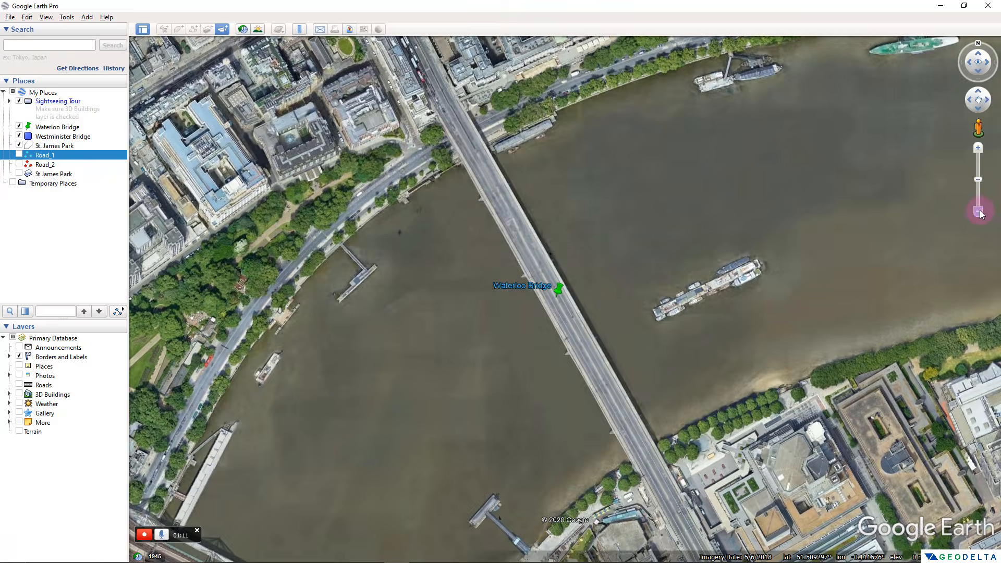
{"action": "left_click_drag", "start_coordinate": [978, 212], "coordinate": [980, 212]}
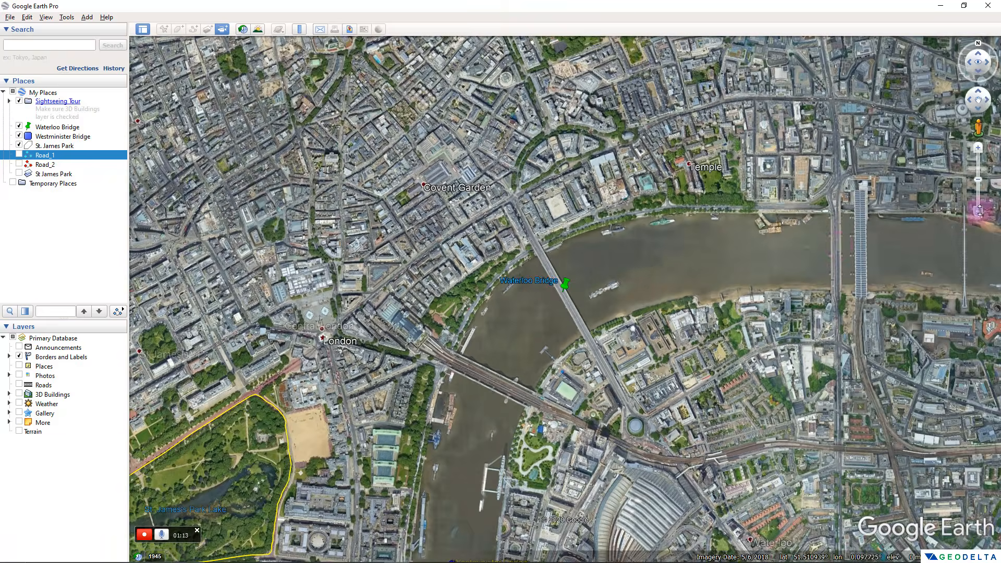
{"action": "double_click", "coordinate": [837, 246]}
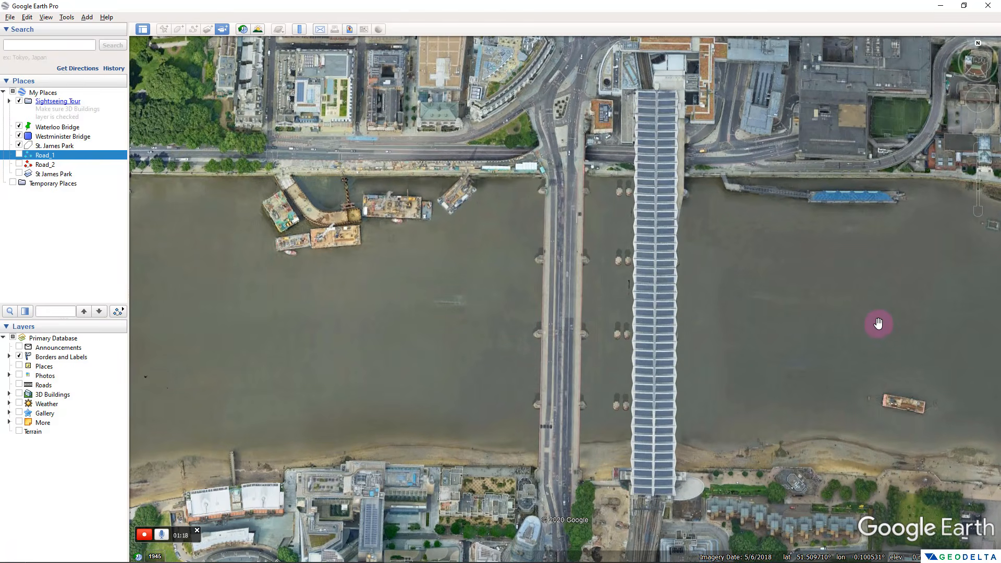
{"action": "left_click", "coordinate": [979, 212]}
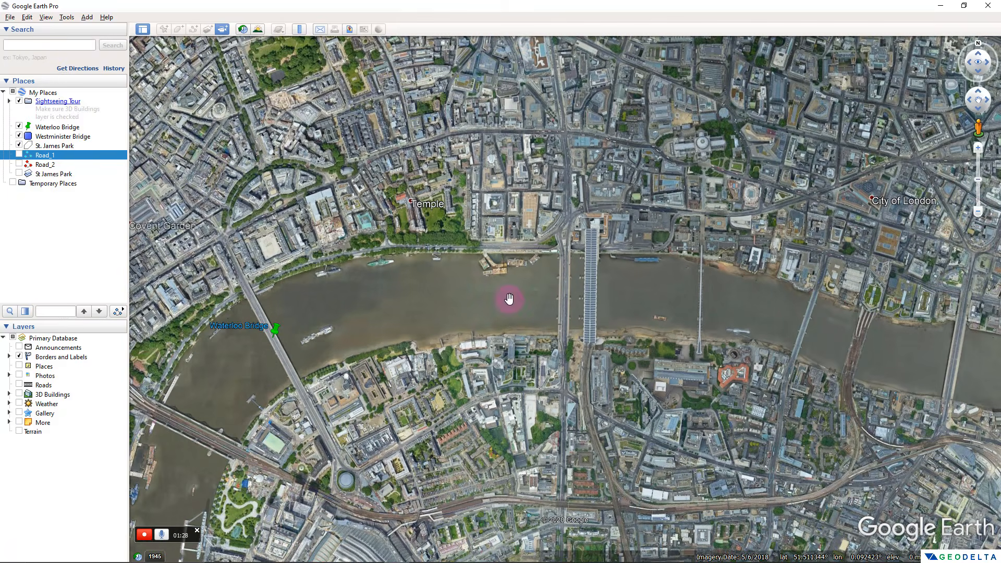
{"action": "left_click", "coordinate": [144, 535]}
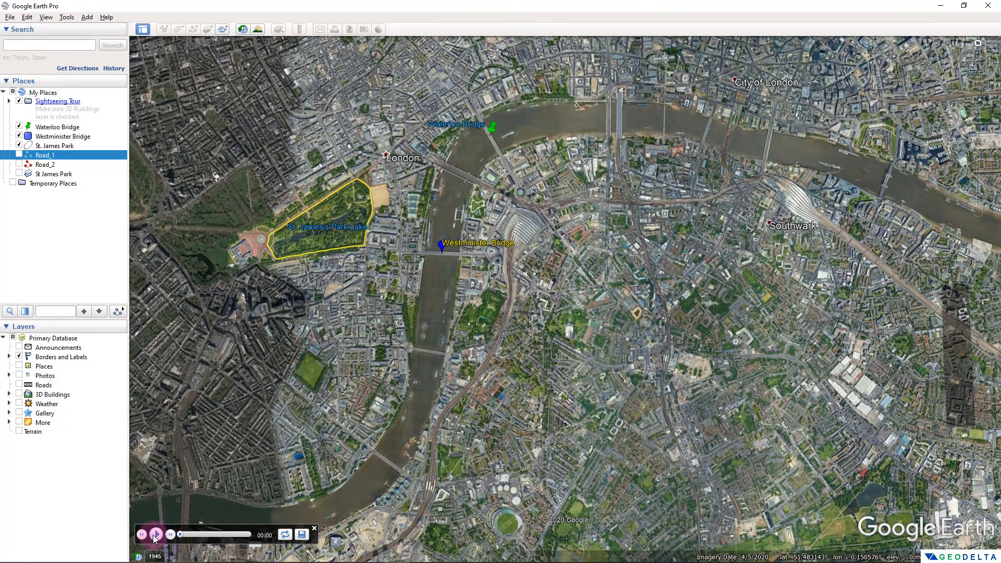
Step: Play back the recorded tour and save it with the name Tour_Bridges
{"action": "left_click", "coordinate": [156, 535]}
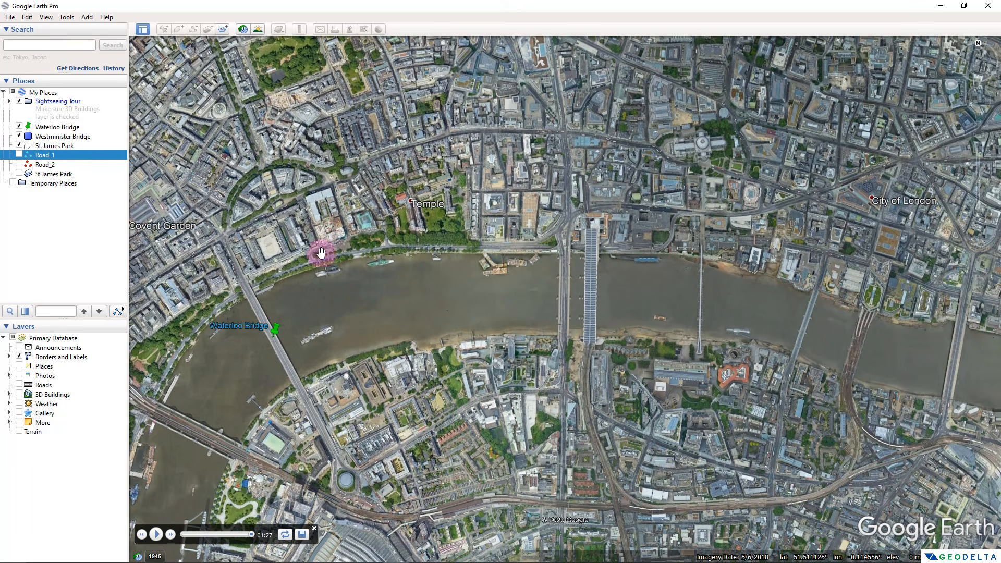
{"action": "left_click", "coordinate": [302, 534]}
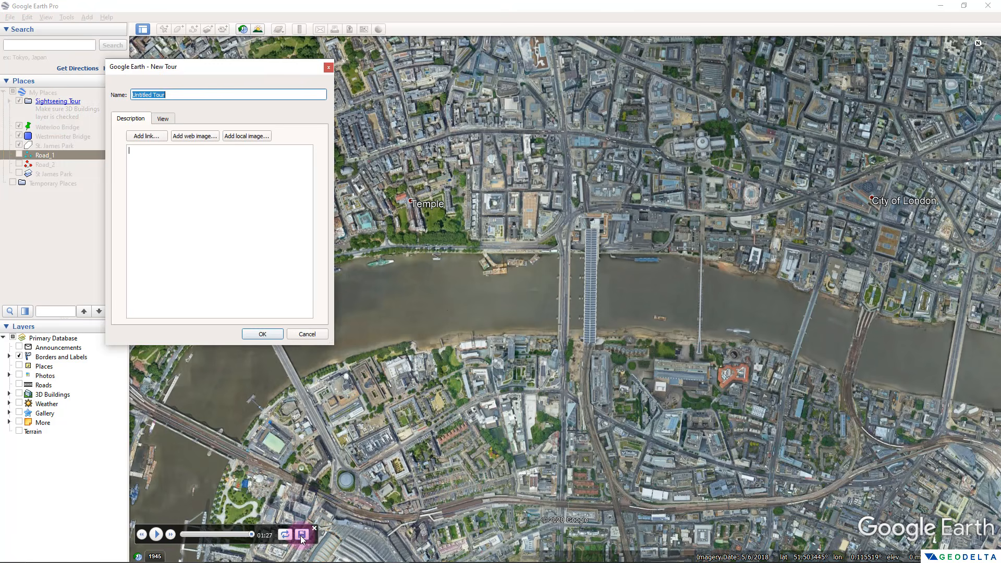
{"action": "left_click_drag", "start_coordinate": [261, 65], "coordinate": [441, 191]}
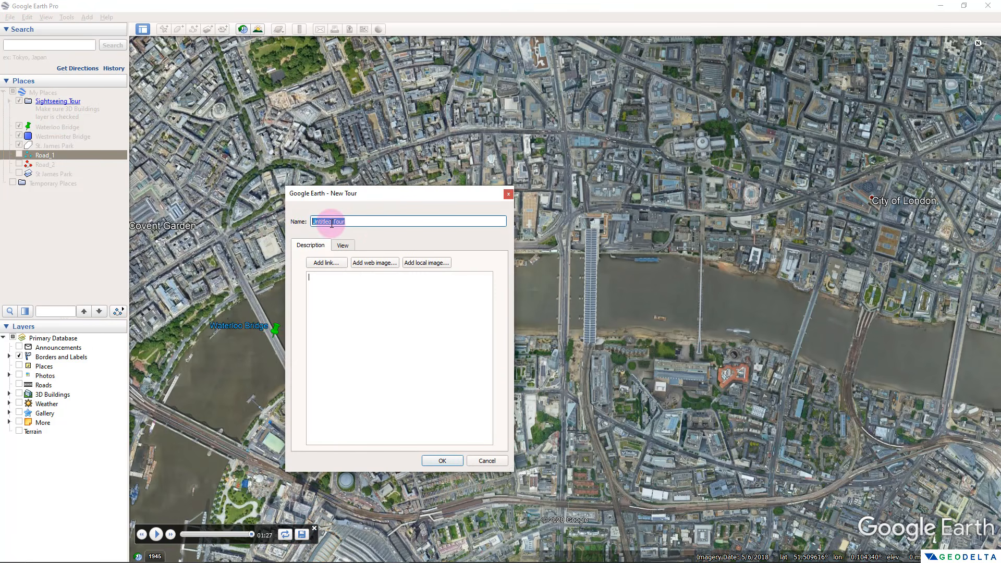
{"action": "type", "text": "Tour_Bridges"}
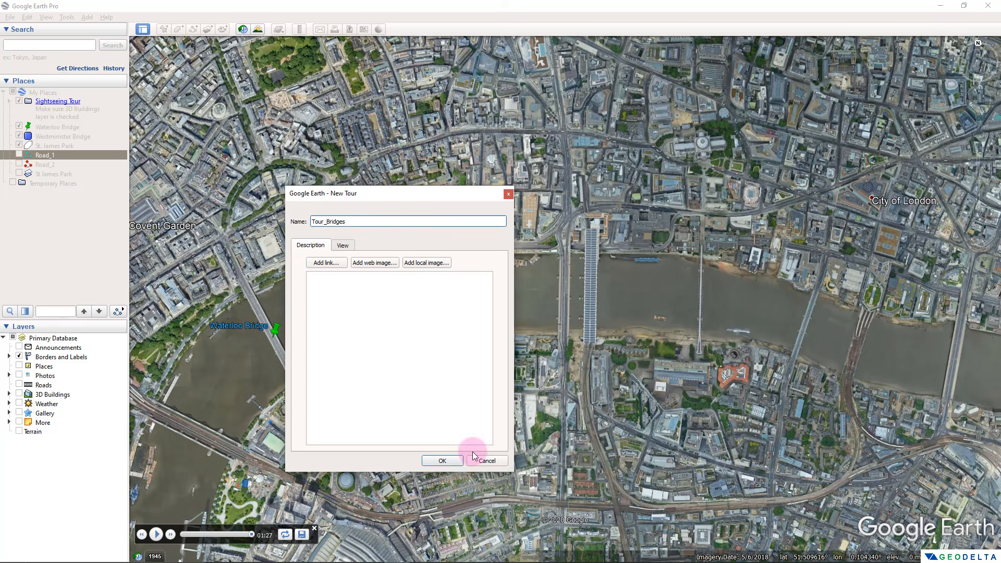
{"action": "left_click", "coordinate": [447, 460]}
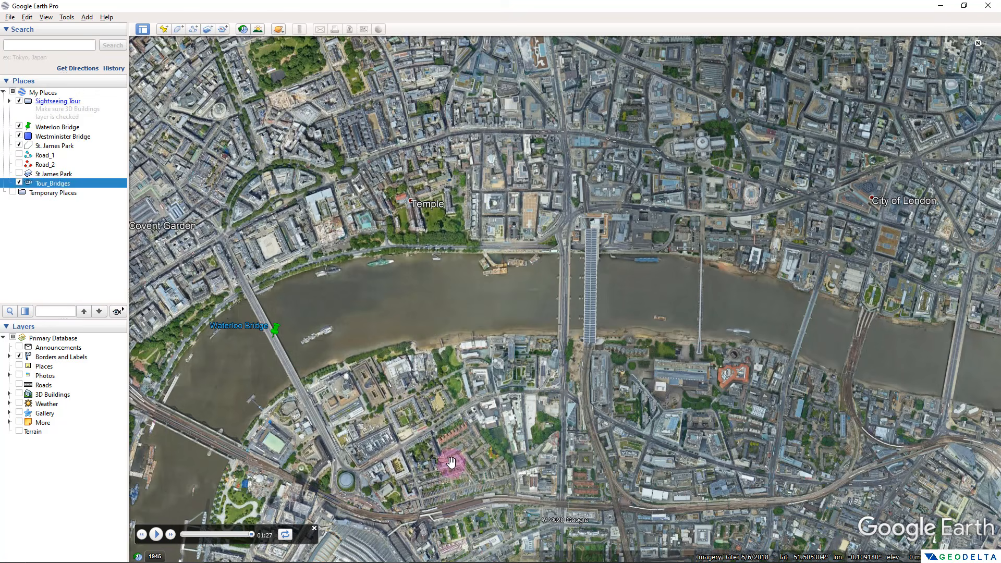
Step: Turn off the Tour_Bridges entry in the saved places
{"action": "left_click", "coordinate": [53, 184]}
{"action": "left_click", "coordinate": [53, 175]}
{"action": "left_click", "coordinate": [55, 165]}
{"action": "left_click", "coordinate": [57, 157]}
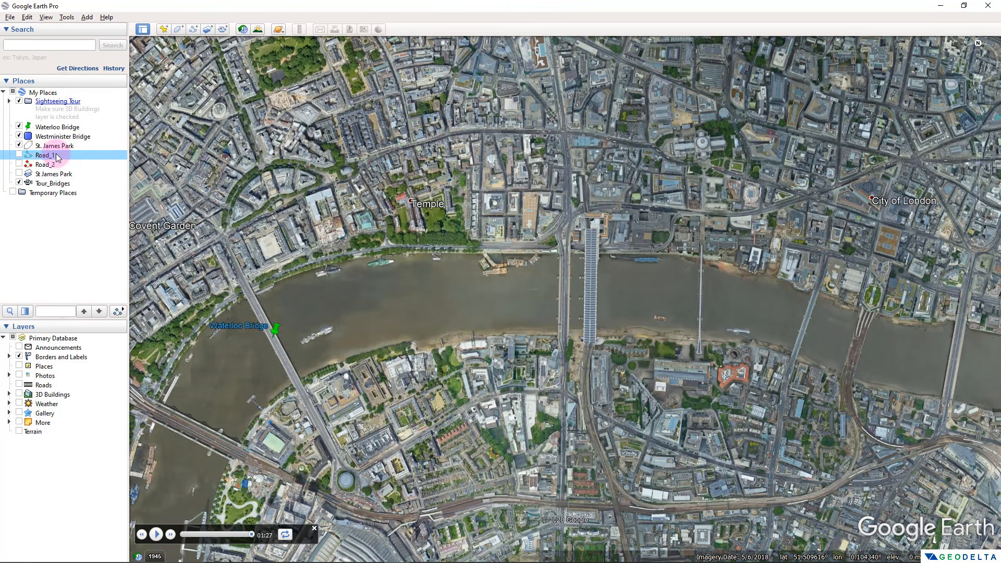
{"action": "left_click", "coordinate": [56, 146]}
{"action": "left_click", "coordinate": [52, 184]}
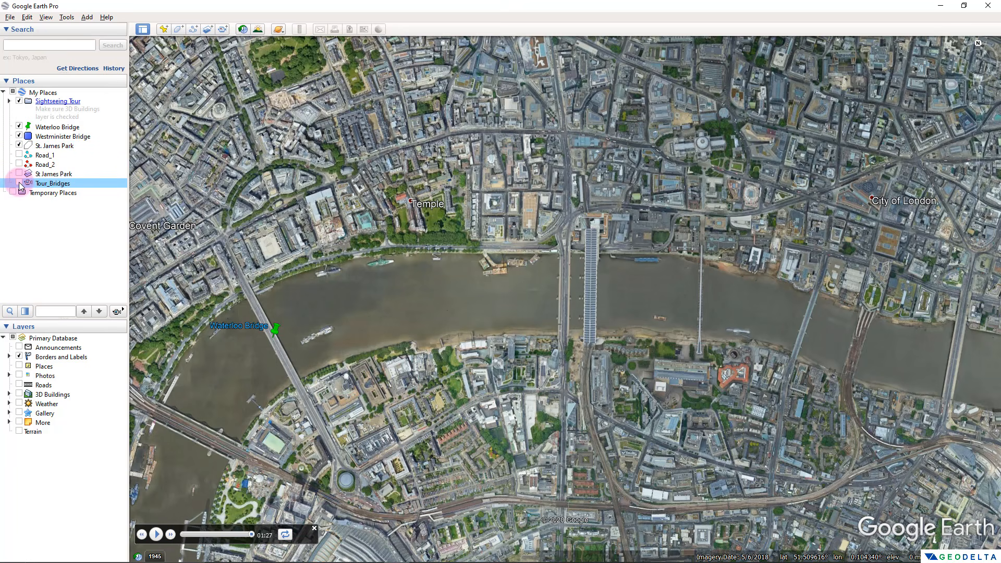
{"action": "left_click_drag", "start_coordinate": [507, 369], "coordinate": [552, 363]}
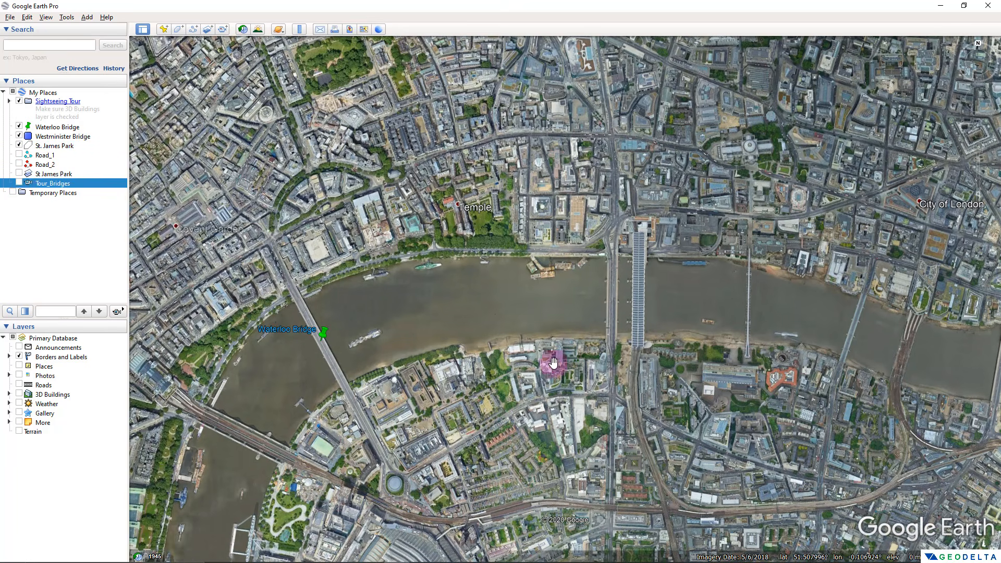
Step: Turn Tour_Bridges back on, play its opening part, and close the tour player
{"action": "left_click", "coordinate": [19, 183]}
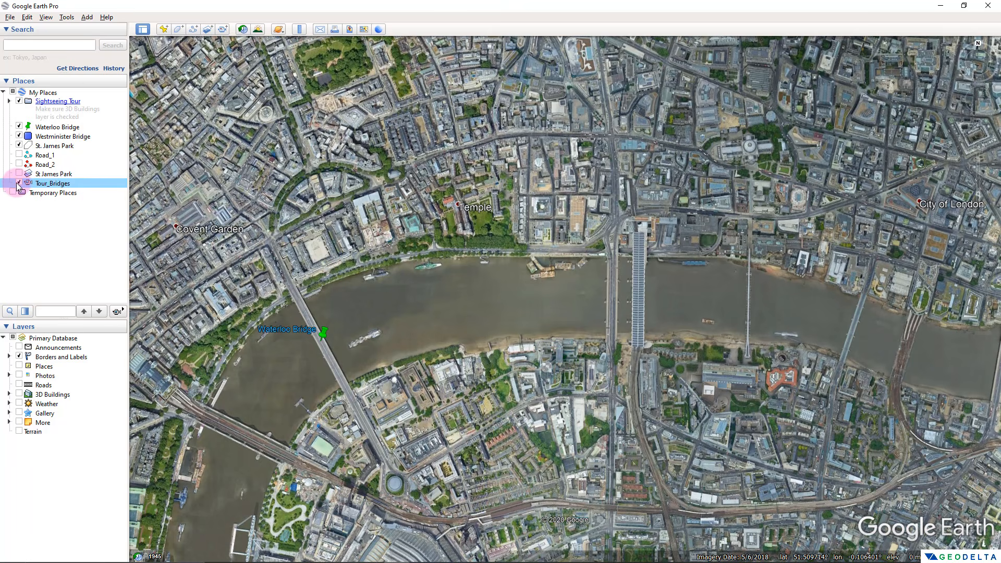
{"action": "double_click", "coordinate": [52, 184]}
{"action": "left_click", "coordinate": [184, 387]}
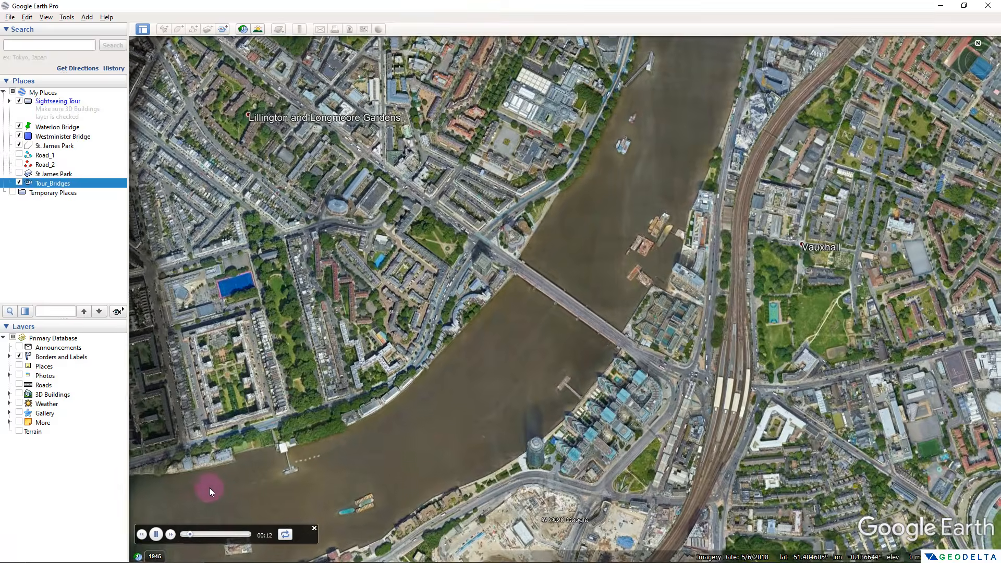
{"action": "left_click", "coordinate": [156, 535]}
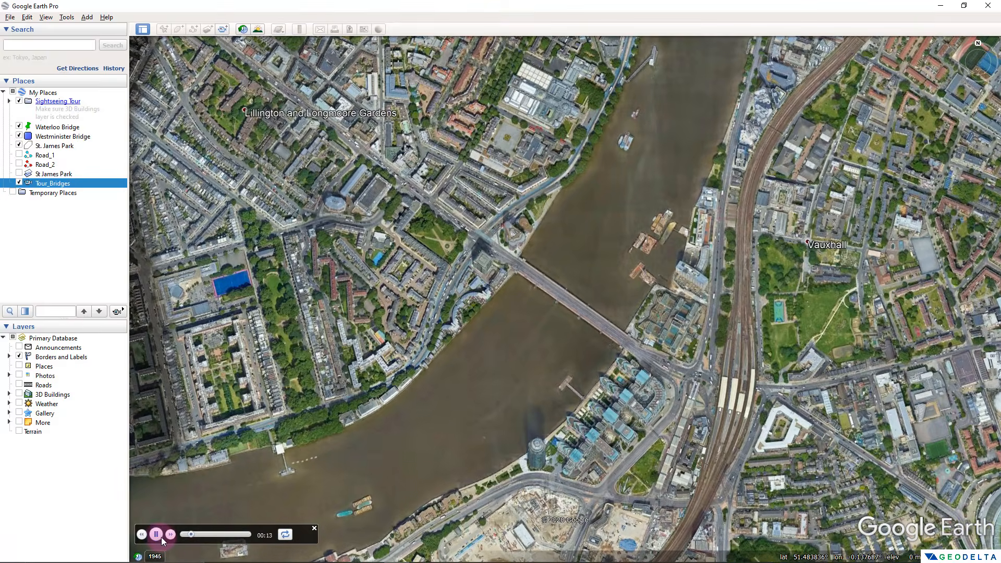
{"action": "left_click", "coordinate": [315, 528]}
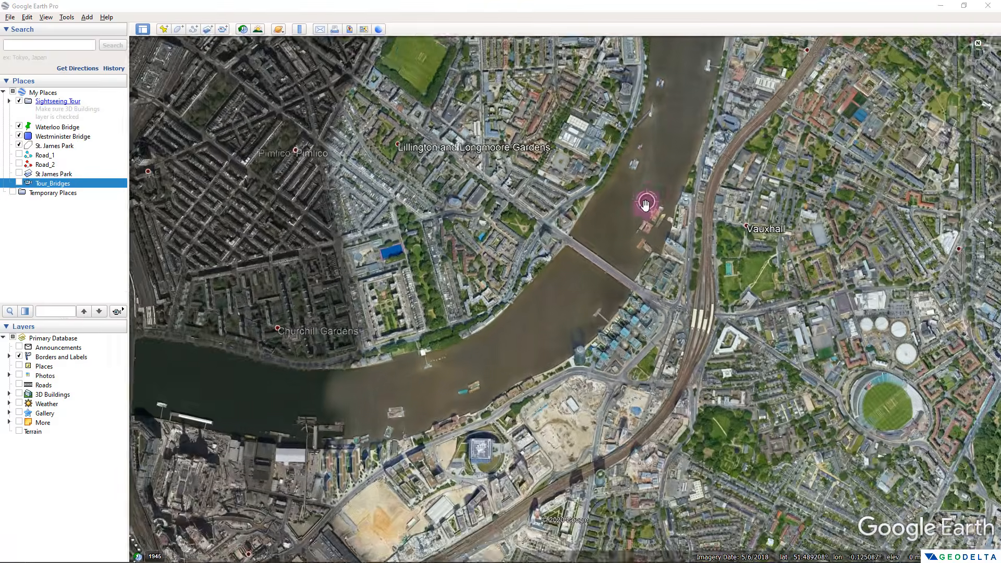
Step: Show historical imagery for the area around St. James's Park and Westminster
{"action": "left_click_drag", "start_coordinate": [646, 206], "coordinate": [587, 309]}
{"action": "left_click_drag", "start_coordinate": [577, 223], "coordinate": [632, 347]}
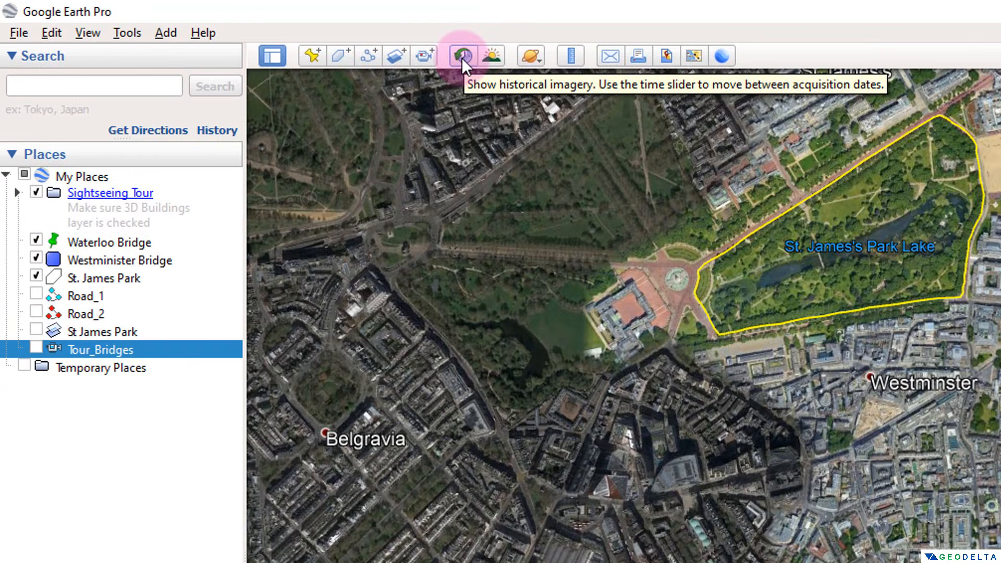
{"action": "left_click", "coordinate": [439, 53]}
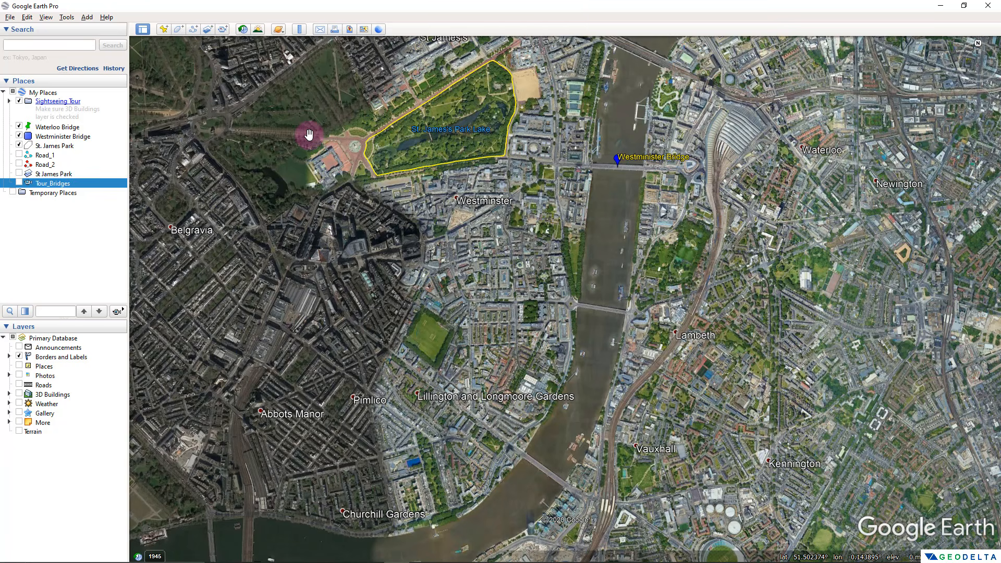
{"action": "left_click", "coordinate": [242, 29]}
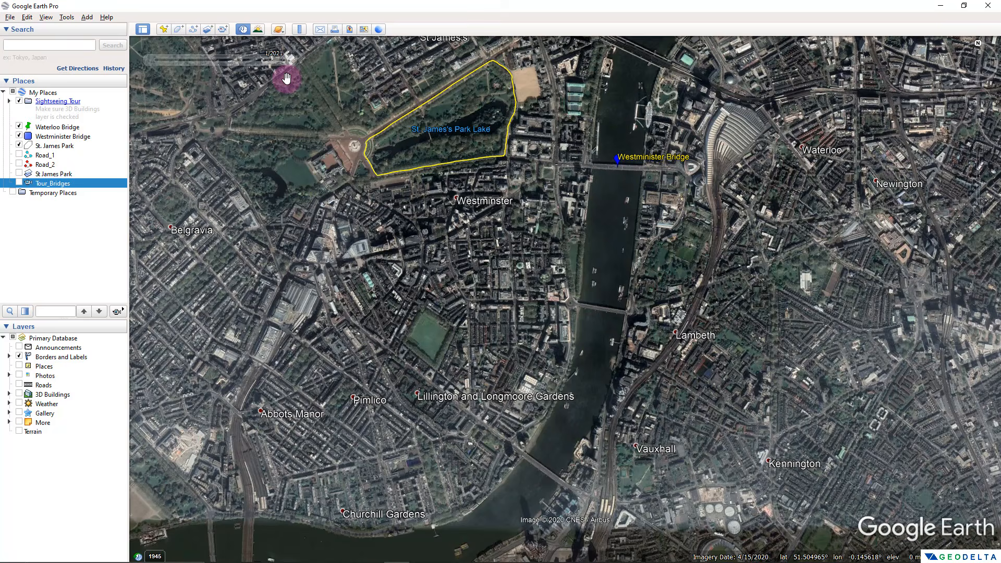
Step: Go from London to the Cardiff docks and set the historical imagery date to 12/1945
{"action": "scroll", "coordinate": [685, 252], "scroll_direction": "down", "scroll_amount": 5}
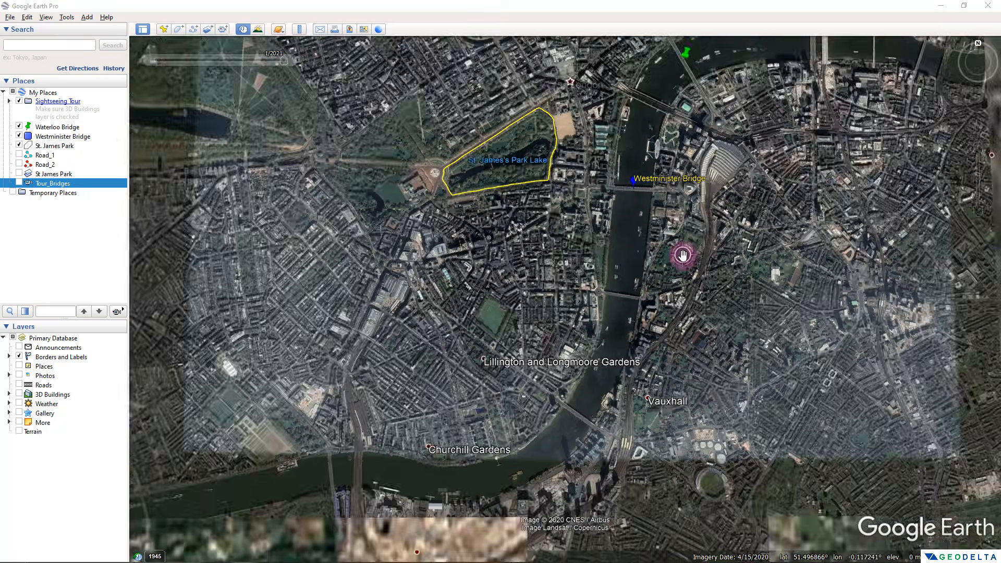
{"action": "scroll", "coordinate": [685, 253], "scroll_direction": "down", "scroll_amount": 5}
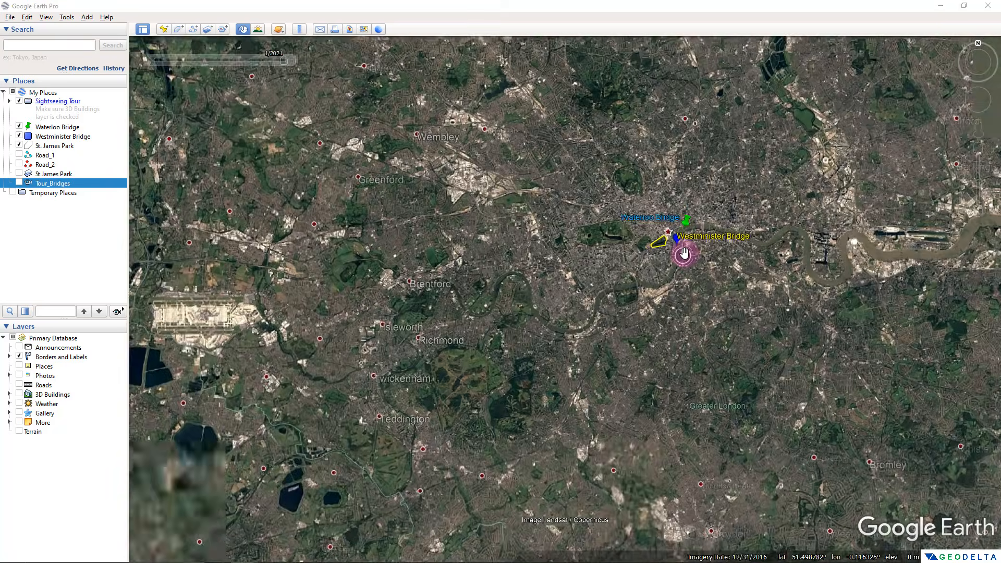
{"action": "scroll", "coordinate": [684, 253], "scroll_direction": "down", "scroll_amount": 2}
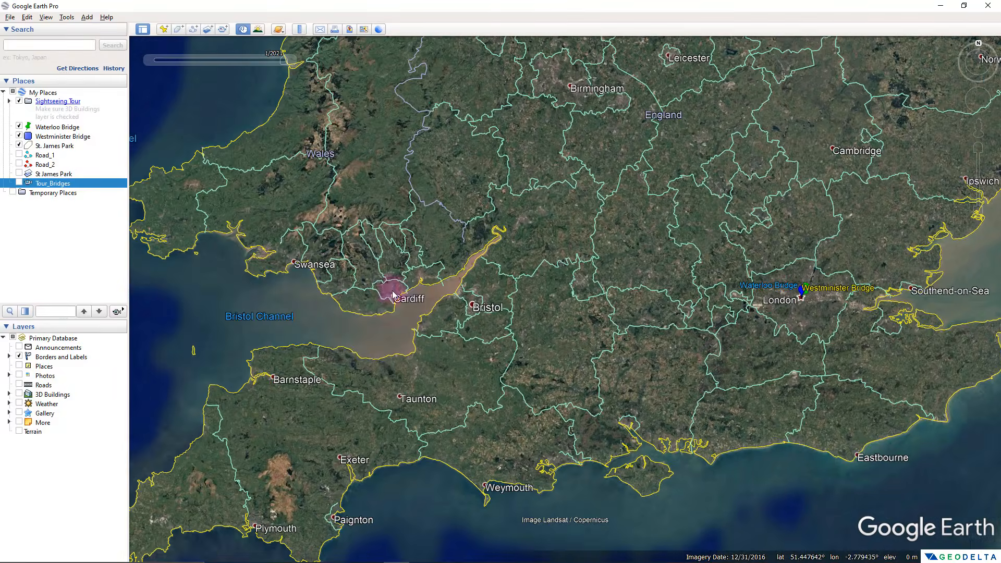
{"action": "scroll", "coordinate": [387, 293], "scroll_direction": "up", "scroll_amount": 2}
{"action": "scroll", "coordinate": [387, 294], "scroll_direction": "up", "scroll_amount": 5}
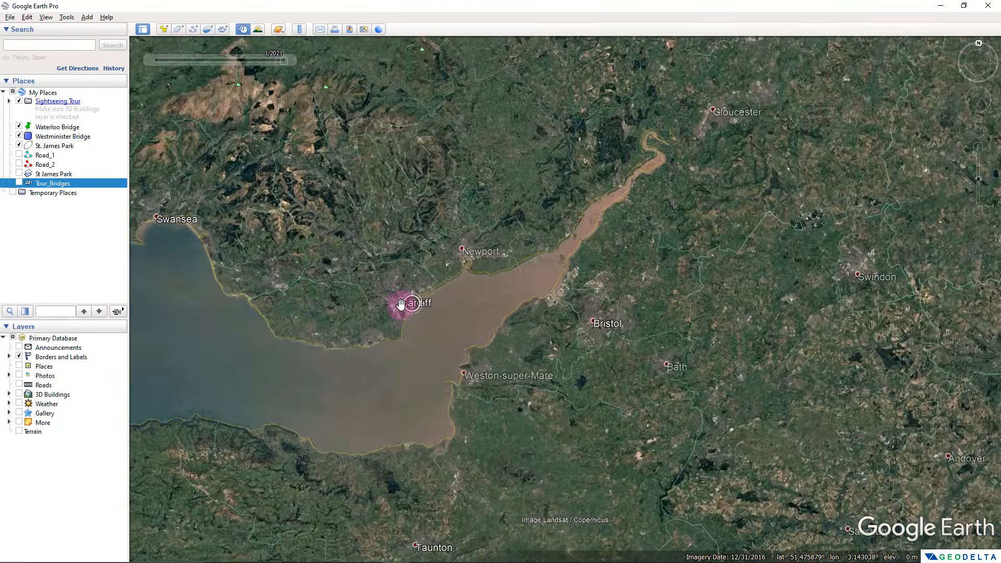
{"action": "scroll", "coordinate": [400, 303], "scroll_direction": "up", "scroll_amount": 3}
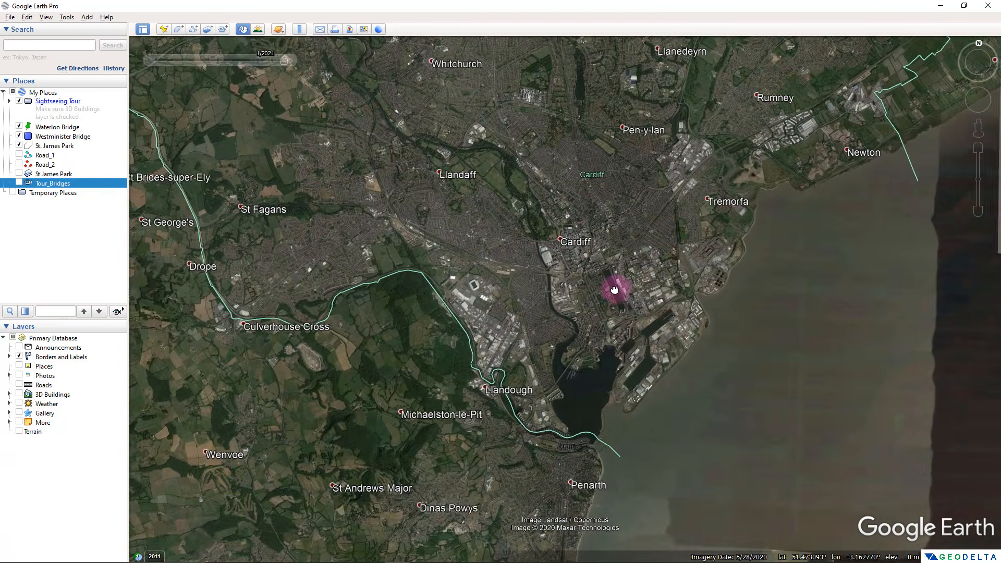
{"action": "scroll", "coordinate": [623, 296], "scroll_direction": "up", "scroll_amount": 3}
{"action": "scroll", "coordinate": [624, 298], "scroll_direction": "up", "scroll_amount": 3}
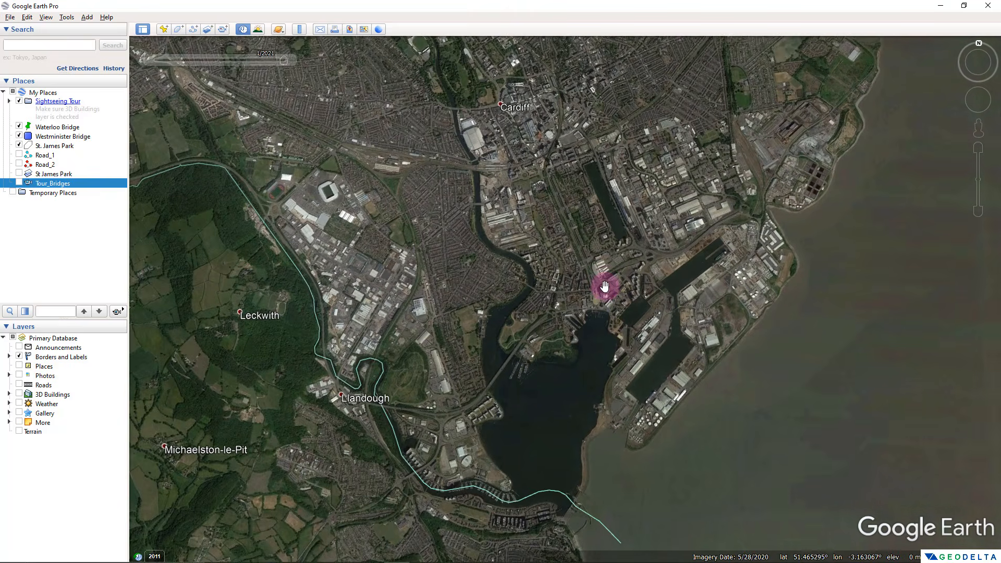
{"action": "left_click_drag", "start_coordinate": [604, 282], "coordinate": [618, 268]}
{"action": "mouse_move", "coordinate": [178, 61]}
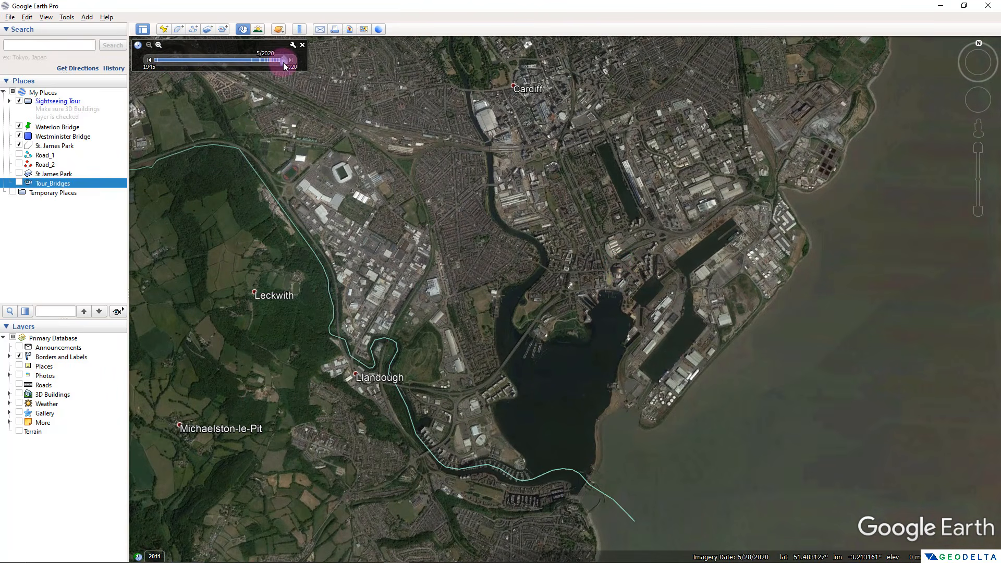
{"action": "left_click_drag", "start_coordinate": [174, 63], "coordinate": [153, 63]}
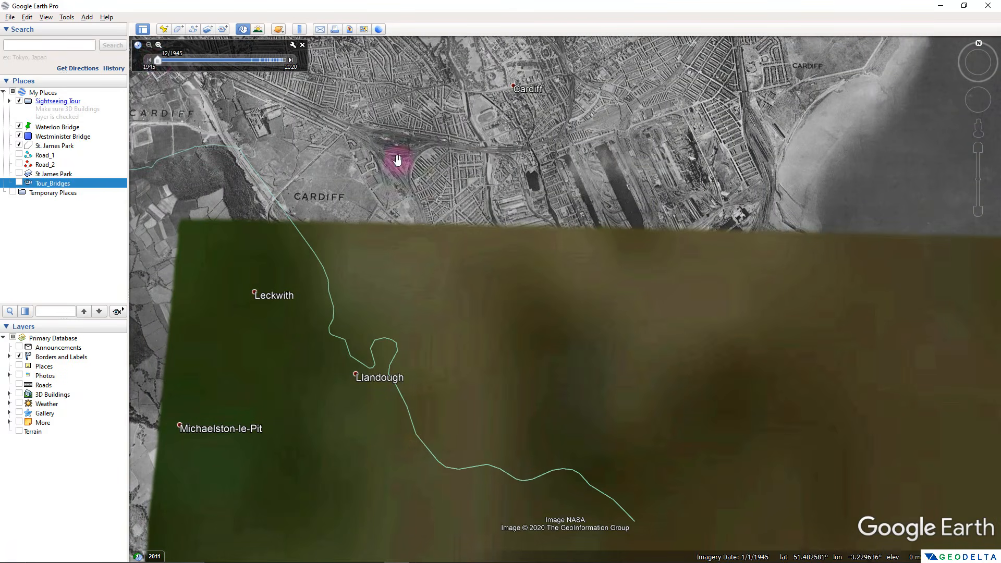
Step: Examine the coverage and detail of the 1945 imagery around Cardiff, from Penarth up to Pen-y-lan and Tremorfa
{"action": "left_click_drag", "start_coordinate": [398, 162], "coordinate": [496, 260]}
{"action": "scroll", "coordinate": [497, 260], "scroll_direction": "down", "scroll_amount": 3}
{"action": "left_click_drag", "start_coordinate": [518, 334], "coordinate": [532, 185]}
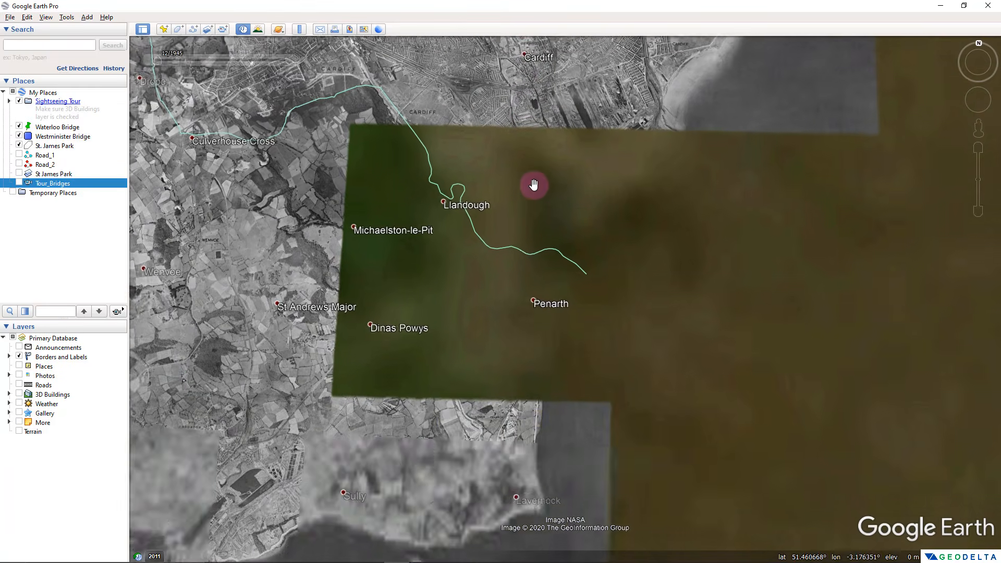
{"action": "left_click_drag", "start_coordinate": [534, 275], "coordinate": [541, 413]}
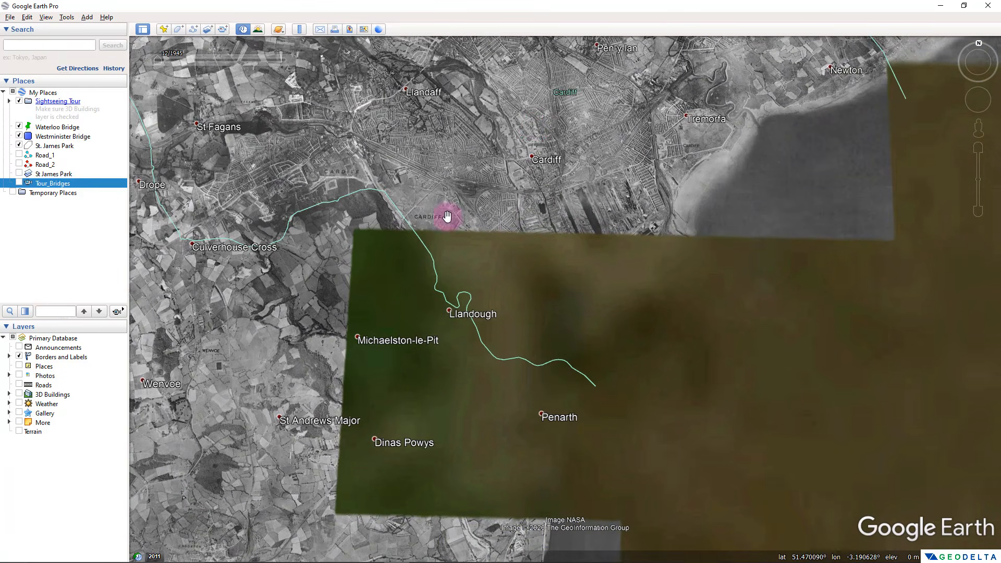
{"action": "left_click_drag", "start_coordinate": [584, 216], "coordinate": [552, 438]}
{"action": "scroll", "coordinate": [550, 284], "scroll_direction": "up", "scroll_amount": 4}
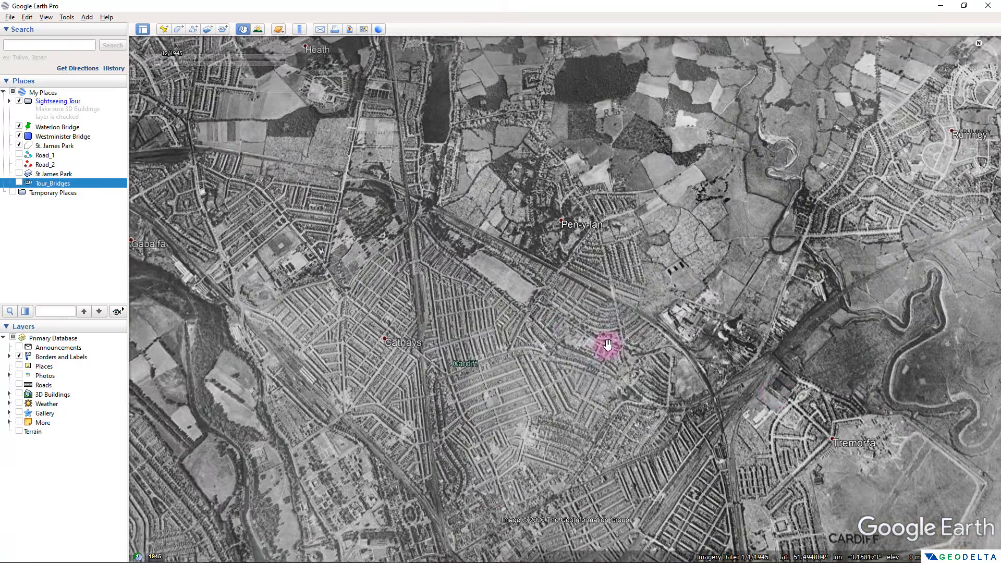
{"action": "left_click_drag", "start_coordinate": [607, 345], "coordinate": [511, 318]}
{"action": "scroll", "coordinate": [678, 359], "scroll_direction": "up", "scroll_amount": 2}
{"action": "left_click_drag", "start_coordinate": [652, 354], "coordinate": [677, 257]}
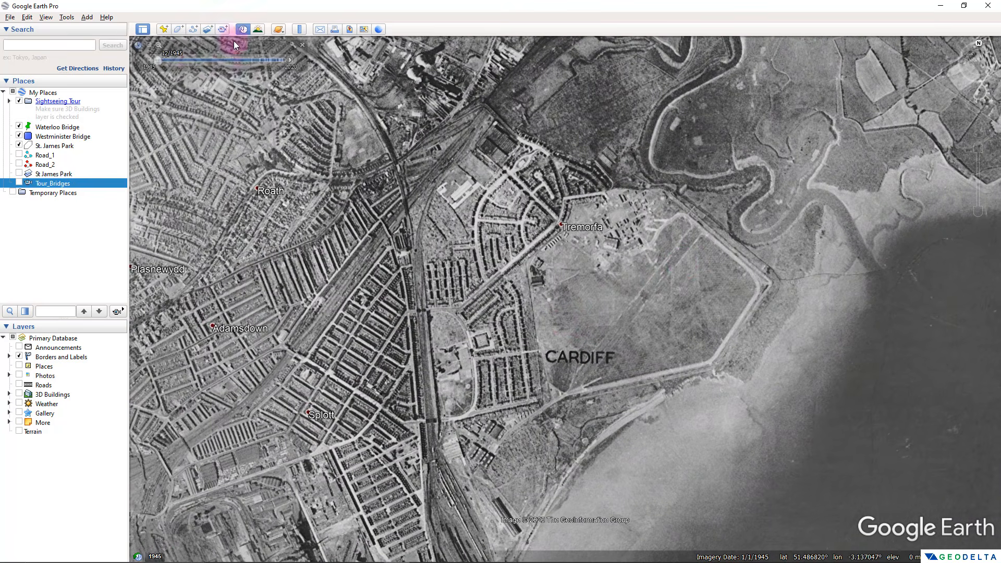
Step: Advance the imagery over Tremorfa and Splott to 12/2001 and look closely at the housing and playing fields
{"action": "left_click_drag", "start_coordinate": [157, 60], "coordinate": [187, 59]}
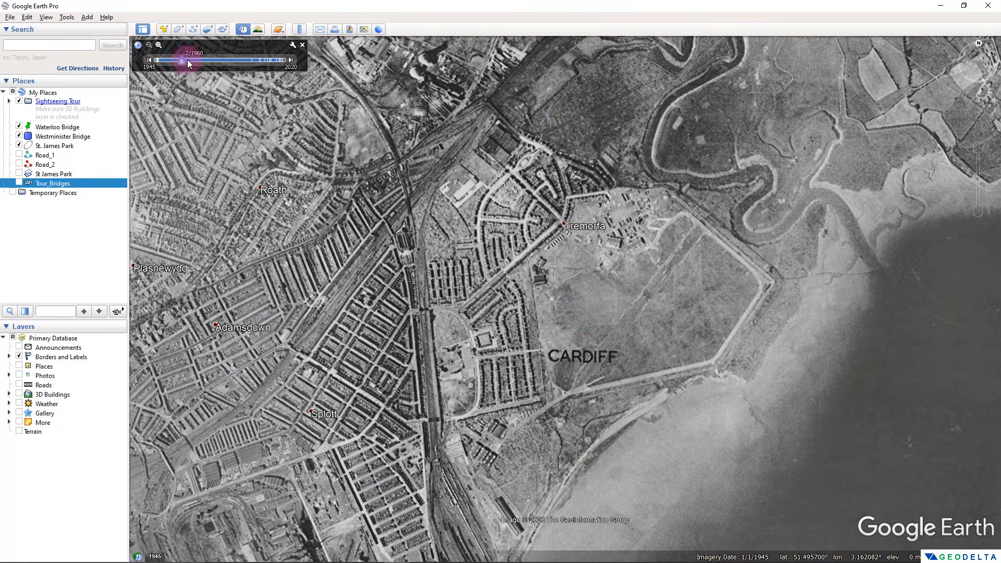
{"action": "left_click_drag", "start_coordinate": [248, 60], "coordinate": [252, 60]}
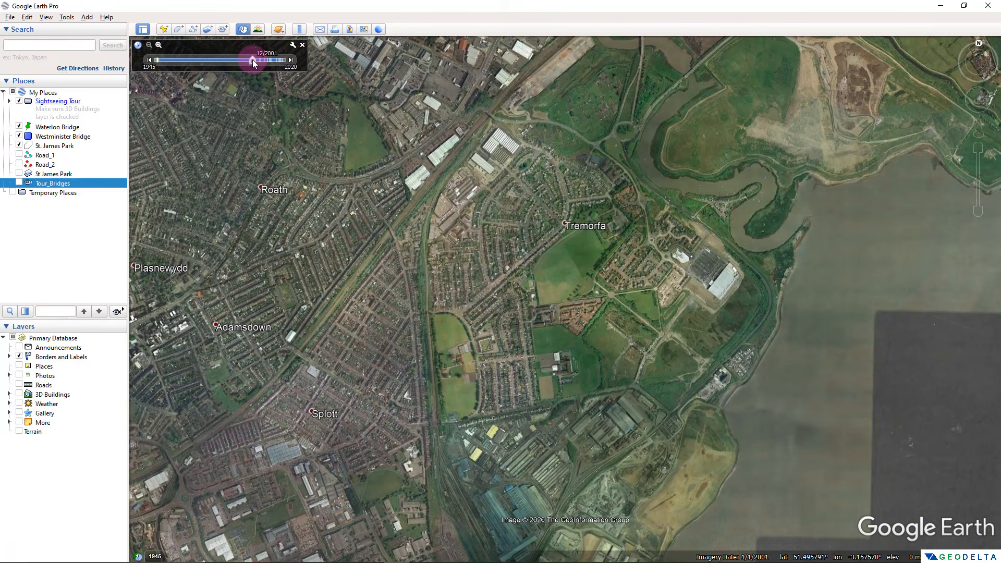
{"action": "scroll", "coordinate": [490, 405], "scroll_direction": "up", "scroll_amount": 3}
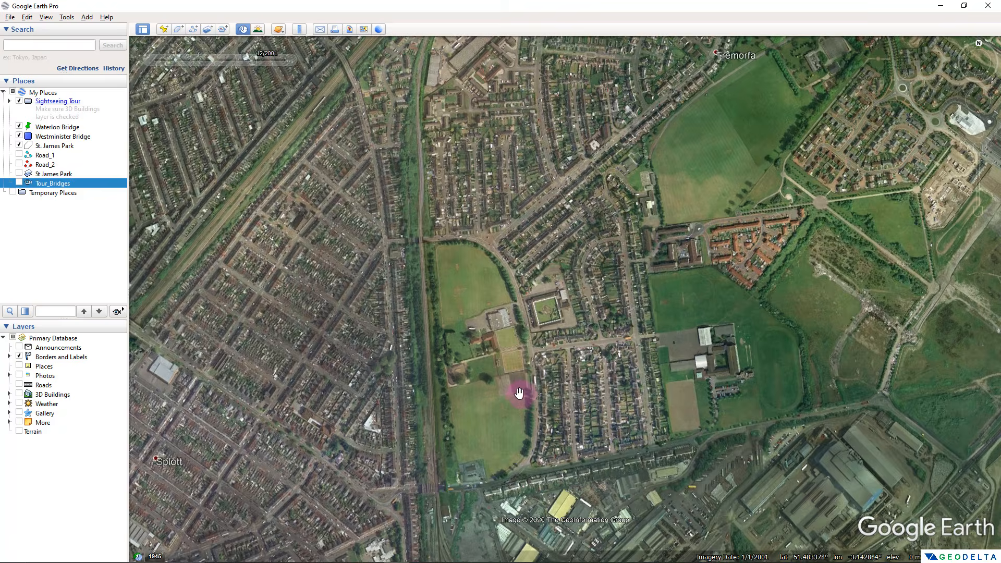
{"action": "scroll", "coordinate": [519, 393], "scroll_direction": "up", "scroll_amount": 2}
{"action": "left_click_drag", "start_coordinate": [519, 394], "coordinate": [633, 362]}
Step: Advance the Tremorfa imagery to 5/2020 and inspect the school grounds, coastal land and large retail building
{"action": "mouse_move", "coordinate": [158, 64]}
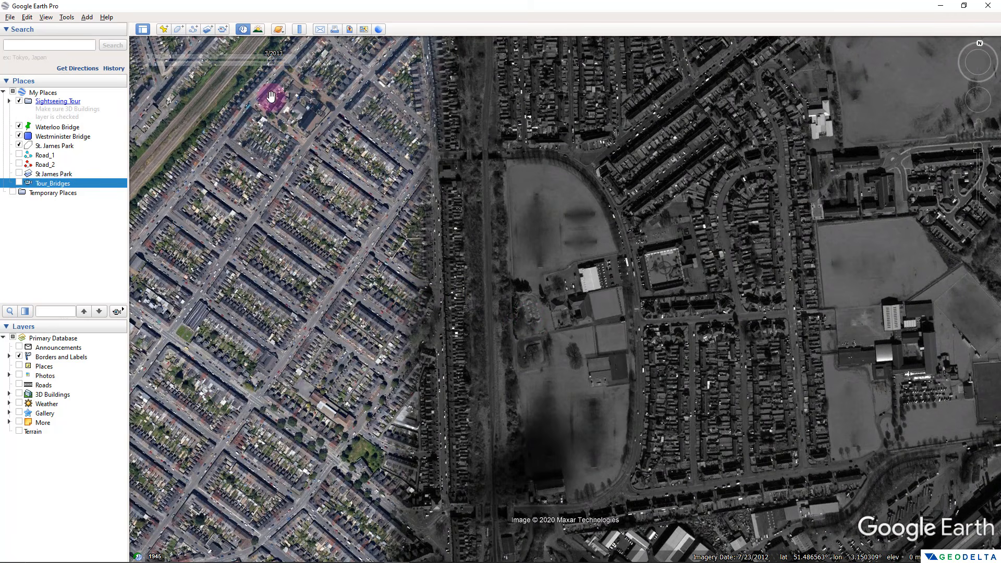
{"action": "mouse_move", "coordinate": [271, 62]}
{"action": "left_click_drag", "start_coordinate": [270, 62], "coordinate": [288, 63]}
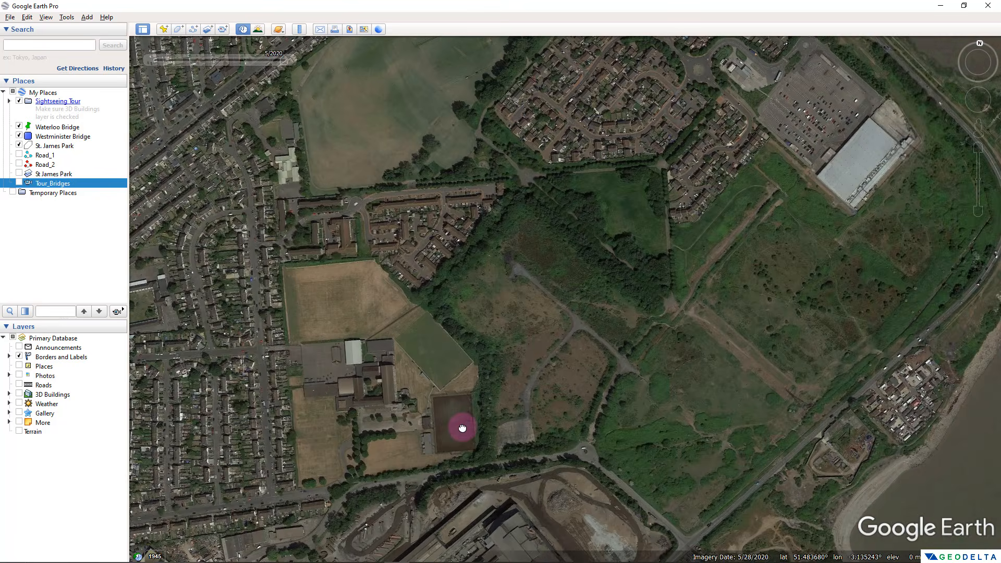
{"action": "left_click_drag", "start_coordinate": [393, 420], "coordinate": [445, 360]}
{"action": "left_click_drag", "start_coordinate": [529, 367], "coordinate": [449, 373]}
{"action": "left_click_drag", "start_coordinate": [697, 414], "coordinate": [493, 413]}
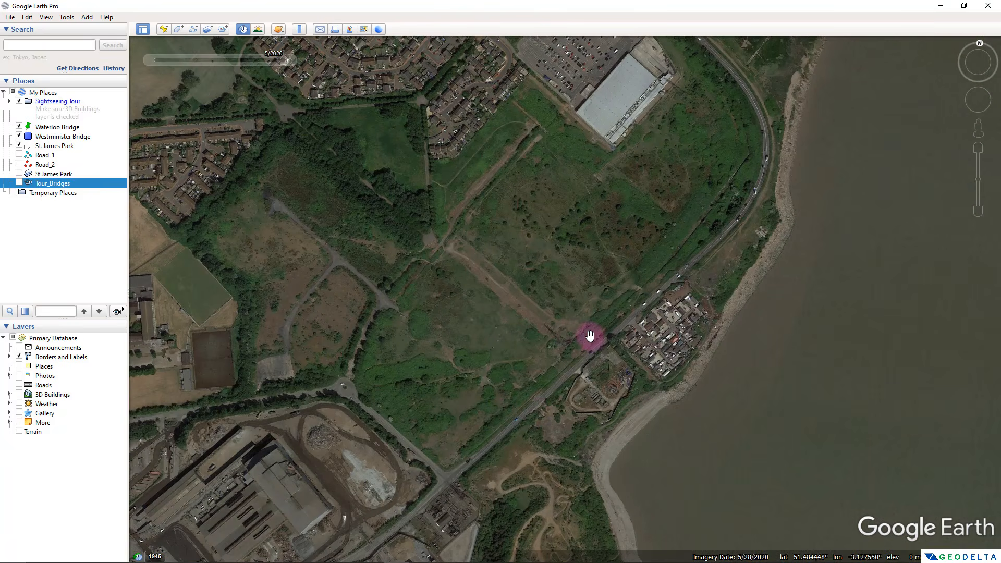
{"action": "left_click_drag", "start_coordinate": [571, 330], "coordinate": [661, 256]}
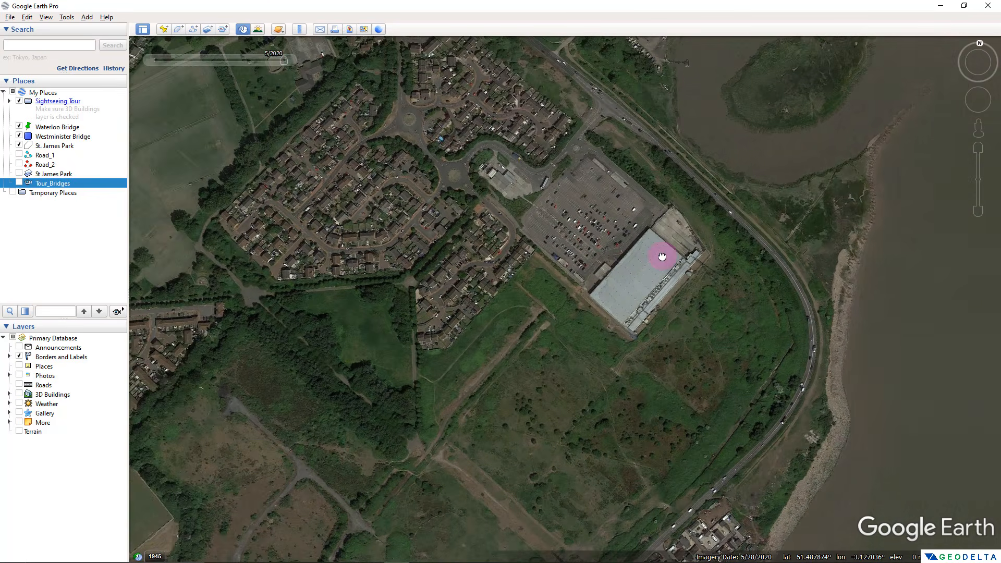
{"action": "left_click_drag", "start_coordinate": [601, 374], "coordinate": [658, 290]}
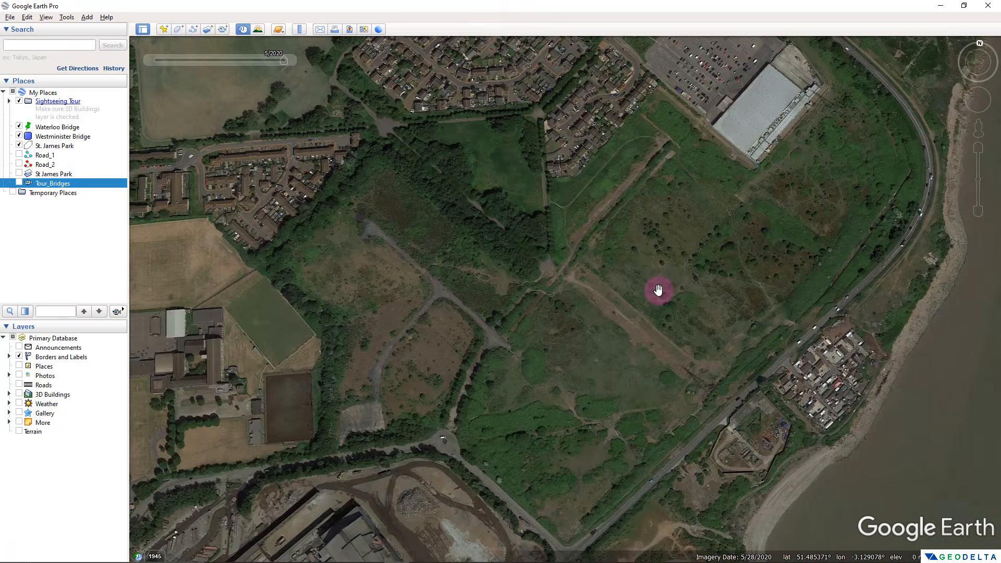
Step: Go from Cardiff to the large roundabout in Paris and set the historical imagery date to 6/1949
{"action": "scroll", "coordinate": [659, 290], "scroll_direction": "down", "scroll_amount": 5}
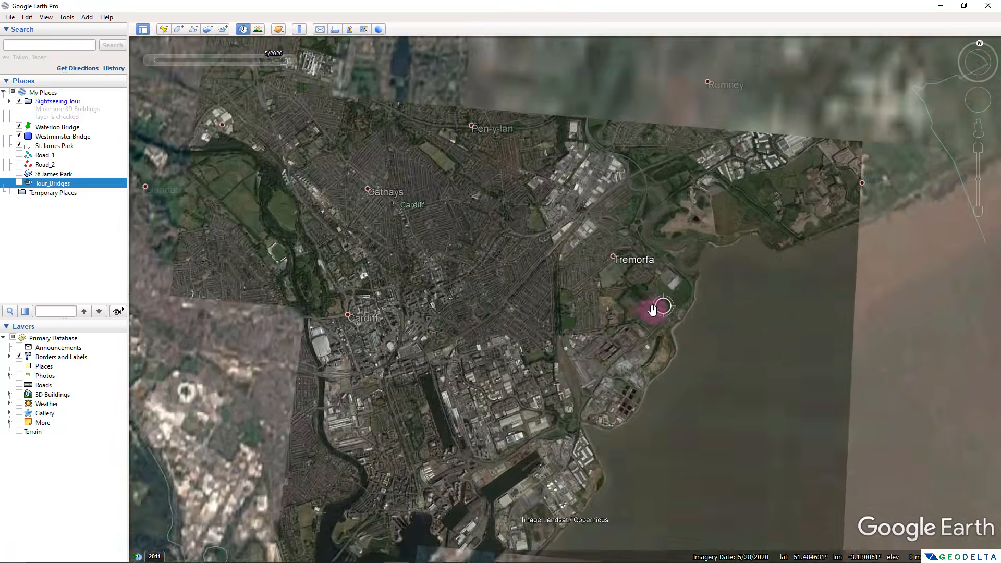
{"action": "scroll", "coordinate": [649, 307], "scroll_direction": "down", "scroll_amount": 5}
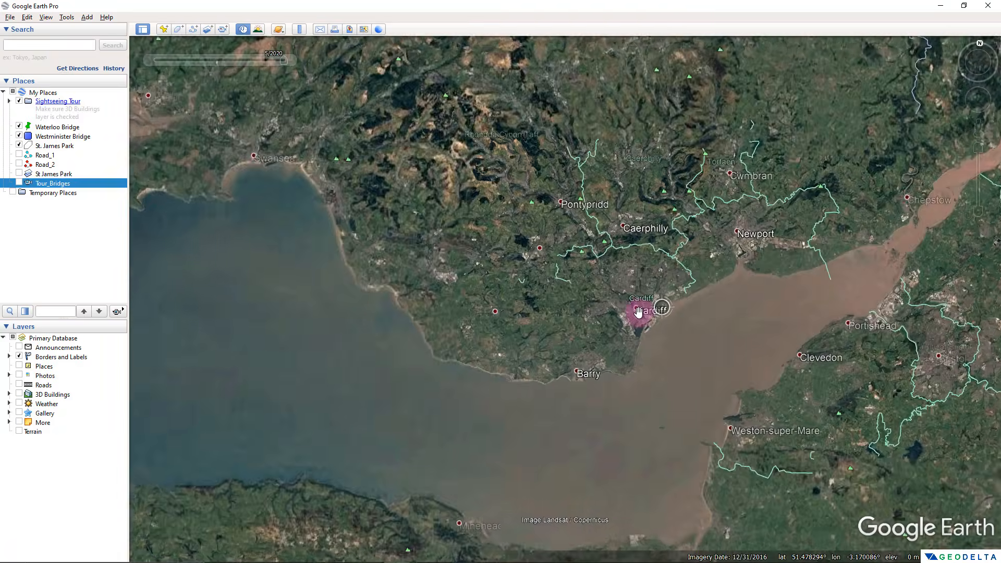
{"action": "scroll", "coordinate": [636, 311], "scroll_direction": "down", "scroll_amount": 5}
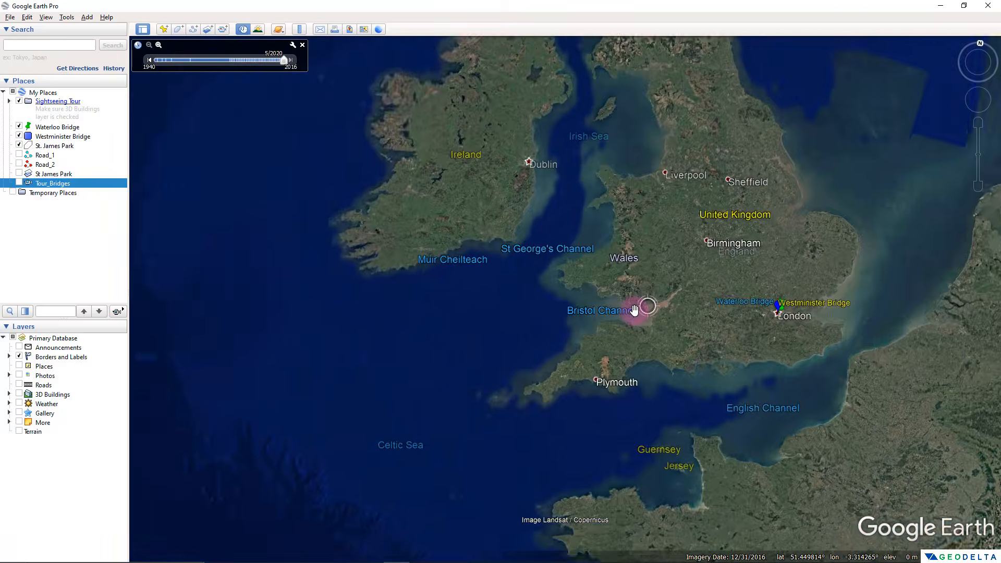
{"action": "scroll", "coordinate": [634, 311], "scroll_direction": "down", "scroll_amount": 5}
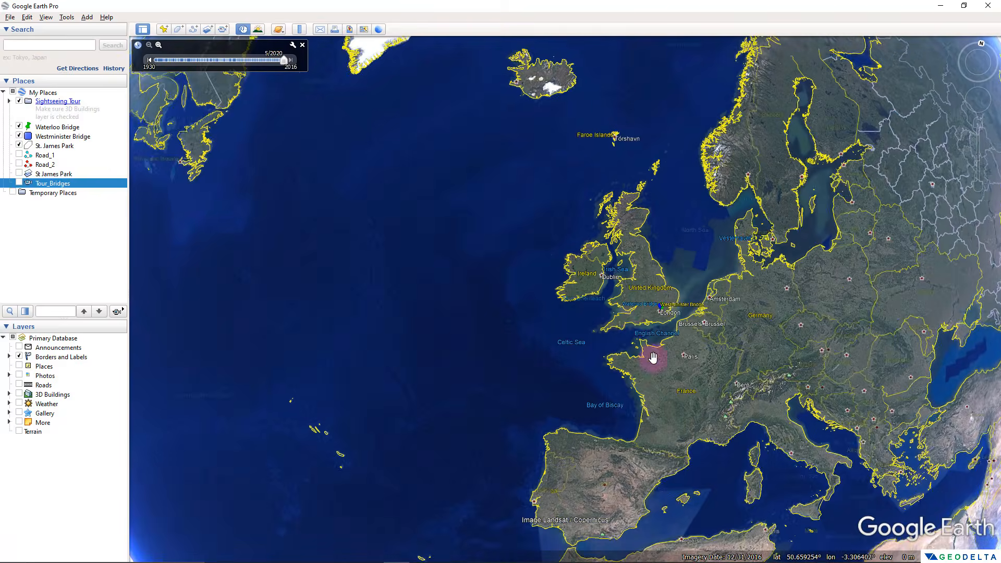
{"action": "scroll", "coordinate": [592, 309], "scroll_direction": "up", "scroll_amount": 5}
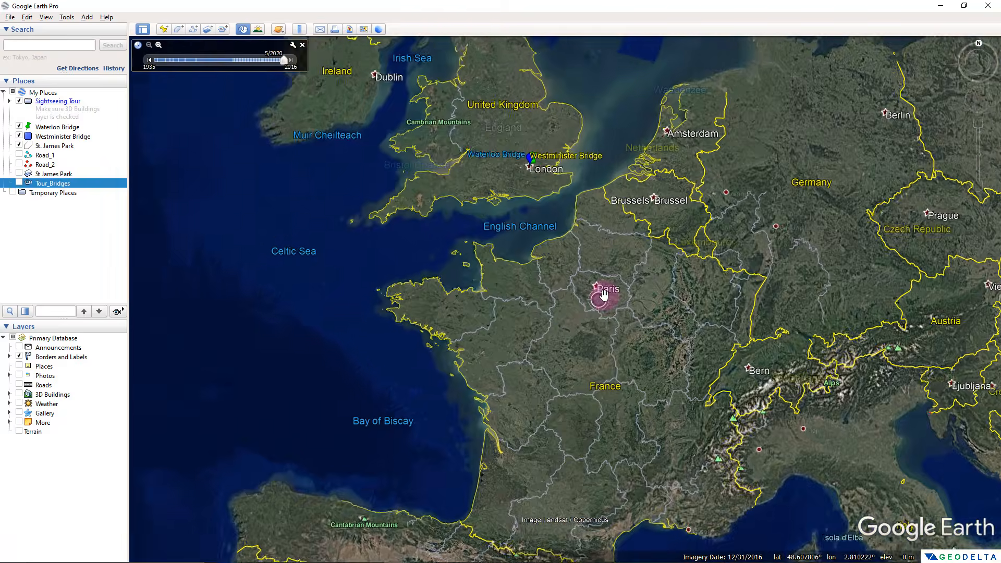
{"action": "scroll", "coordinate": [592, 261], "scroll_direction": "up", "scroll_amount": 5}
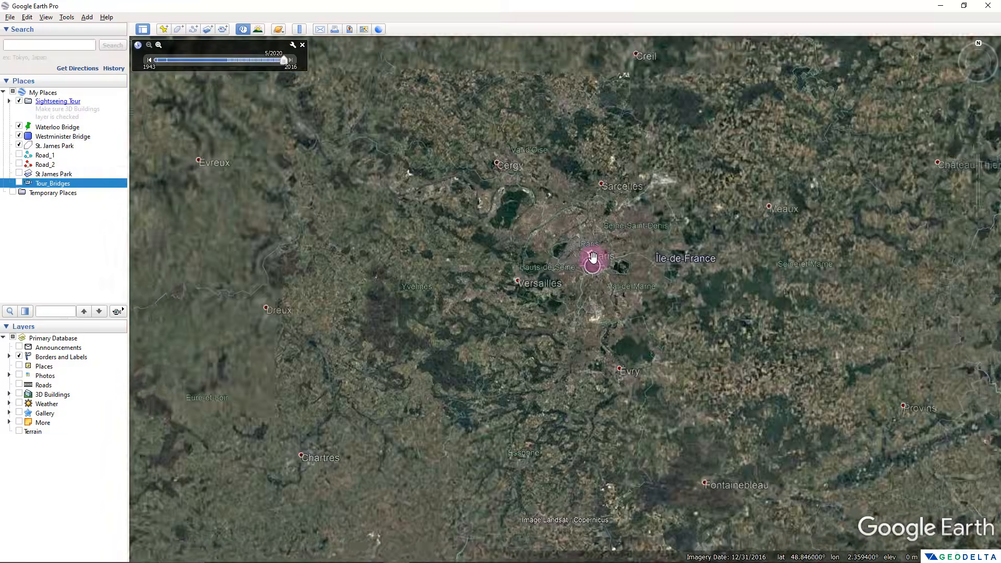
{"action": "scroll", "coordinate": [594, 252], "scroll_direction": "up", "scroll_amount": 5}
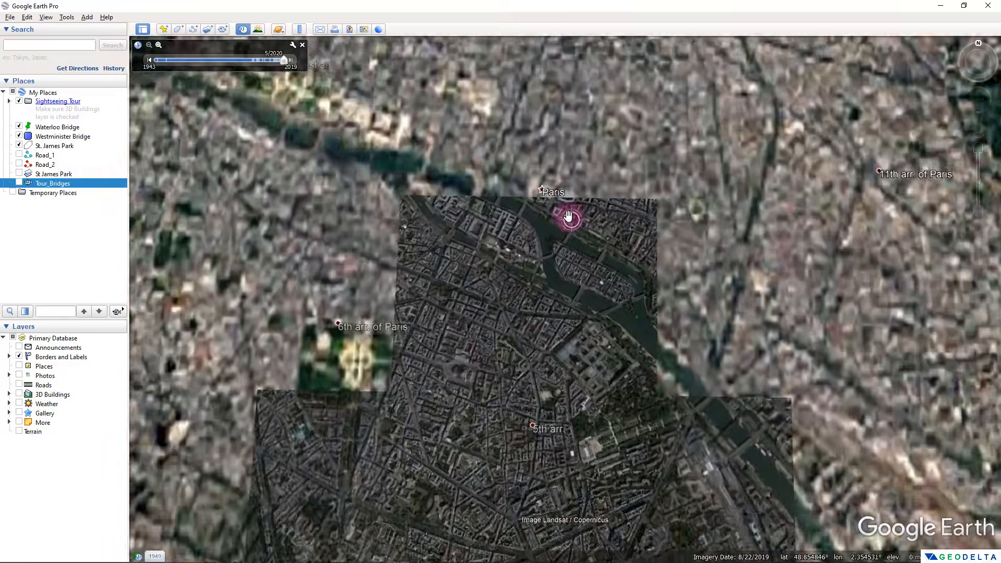
{"action": "scroll", "coordinate": [600, 217], "scroll_direction": "up", "scroll_amount": 3}
{"action": "left_click_drag", "start_coordinate": [631, 217], "coordinate": [843, 391]}
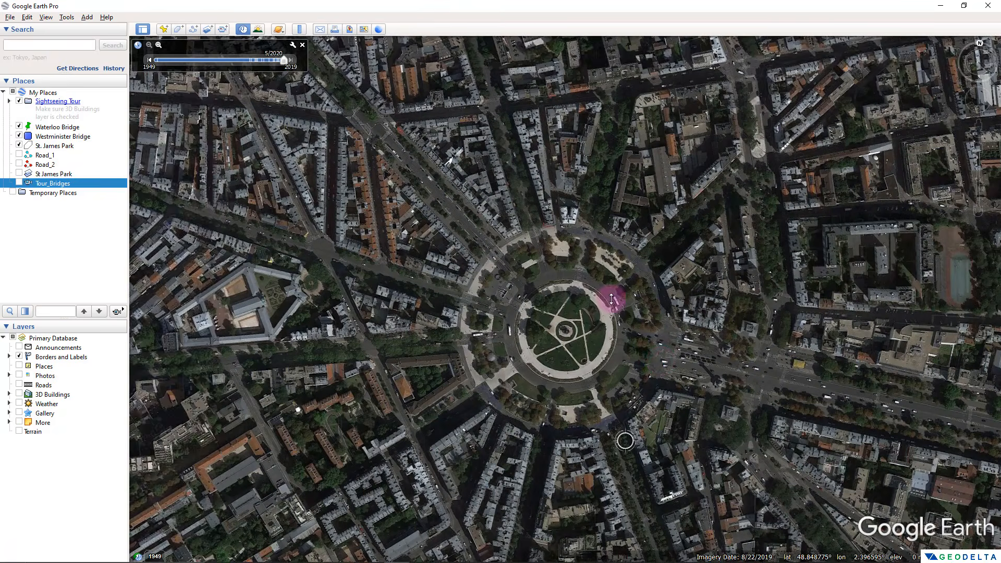
{"action": "left_click_drag", "start_coordinate": [611, 299], "coordinate": [572, 330]}
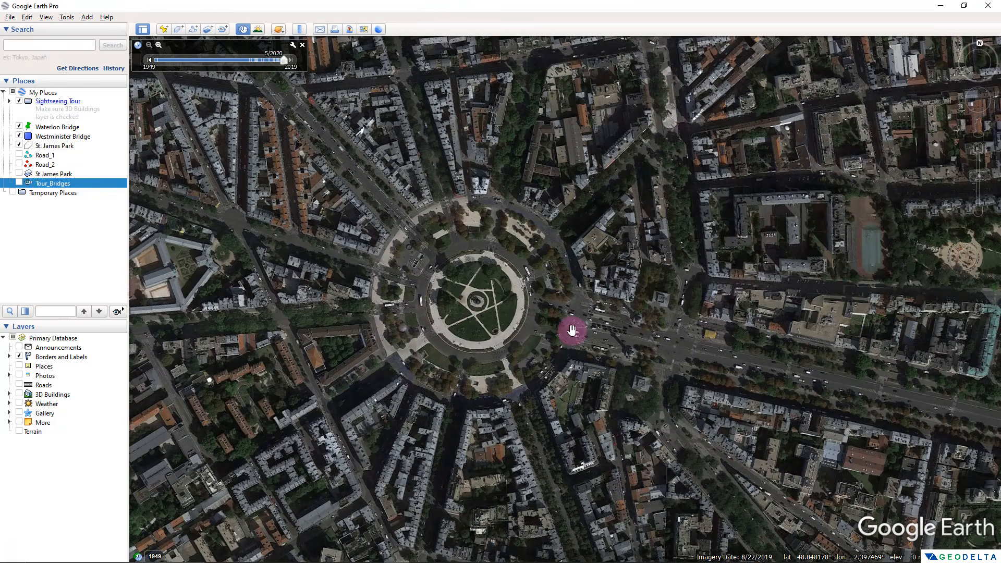
{"action": "left_click_drag", "start_coordinate": [360, 165], "coordinate": [432, 237]}
{"action": "left_click_drag", "start_coordinate": [285, 63], "coordinate": [155, 64]}
Step: Compare the Paris roundabout's 1949 imagery with 9/2004 and 8/2019, and view its central circle close up
{"action": "left_click_drag", "start_coordinate": [565, 435], "coordinate": [580, 284]}
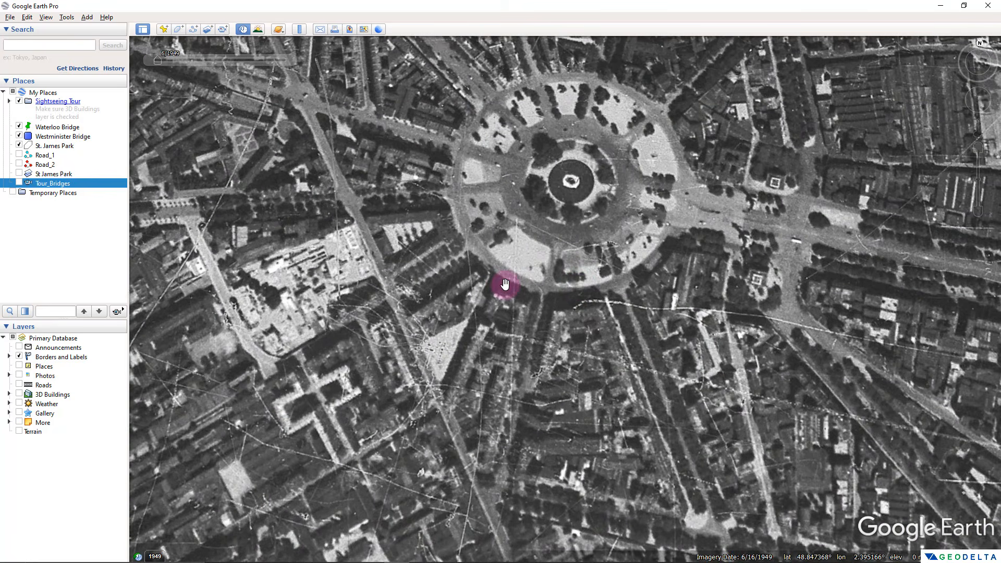
{"action": "scroll", "coordinate": [503, 284], "scroll_direction": "down", "scroll_amount": 3}
{"action": "left_click_drag", "start_coordinate": [509, 290], "coordinate": [454, 356]}
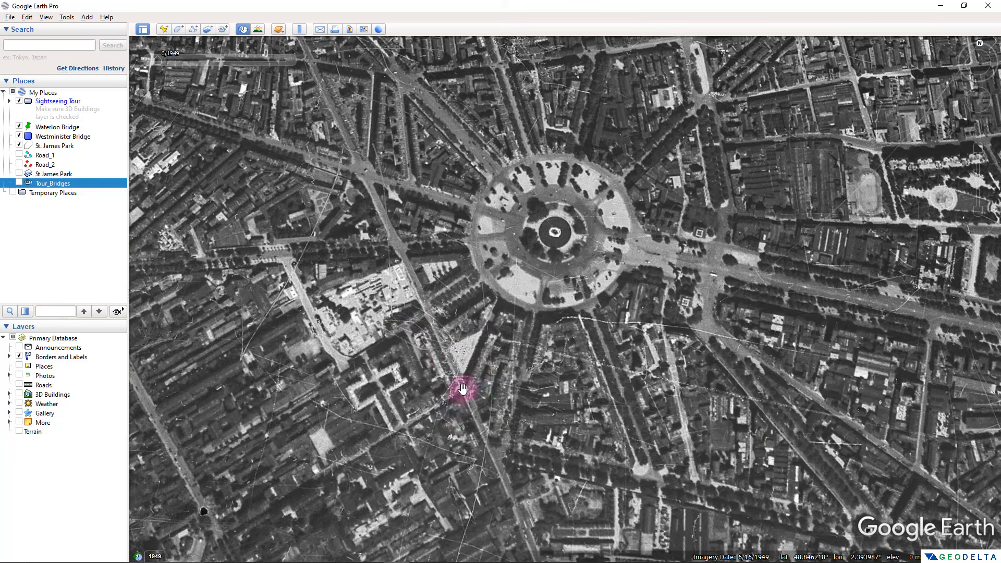
{"action": "mouse_move", "coordinate": [161, 62]}
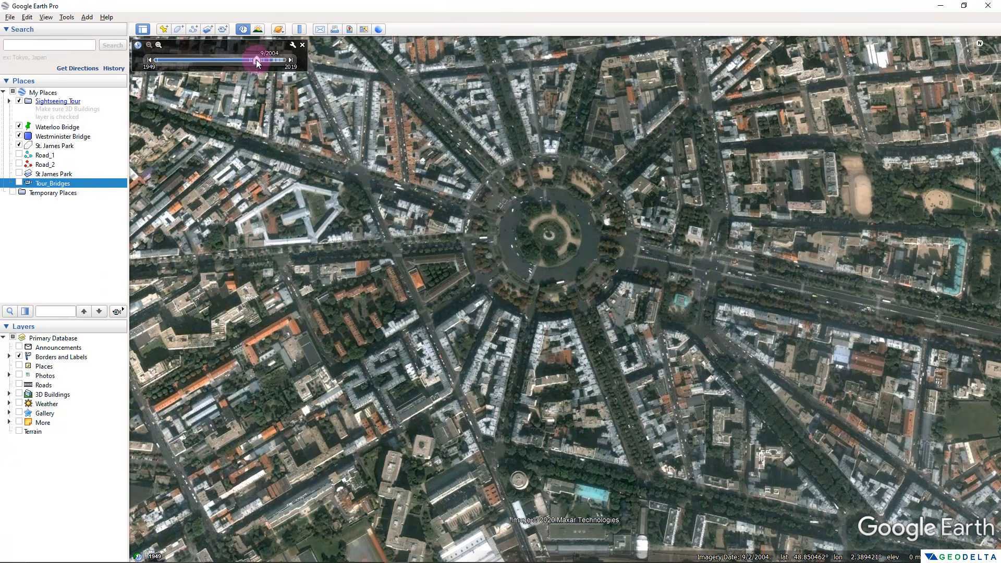
{"action": "left_click_drag", "start_coordinate": [257, 62], "coordinate": [278, 63]}
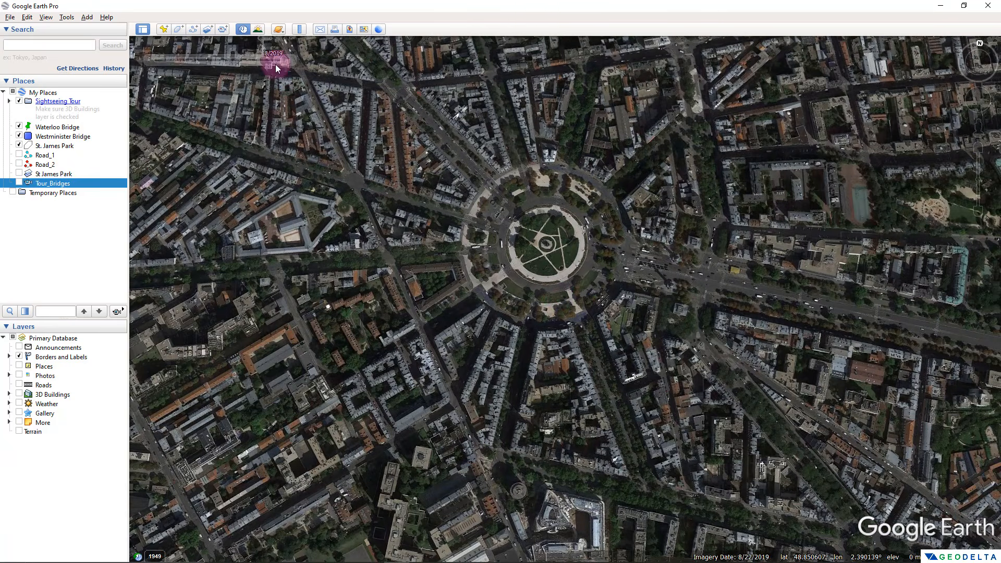
{"action": "mouse_move", "coordinate": [286, 64]}
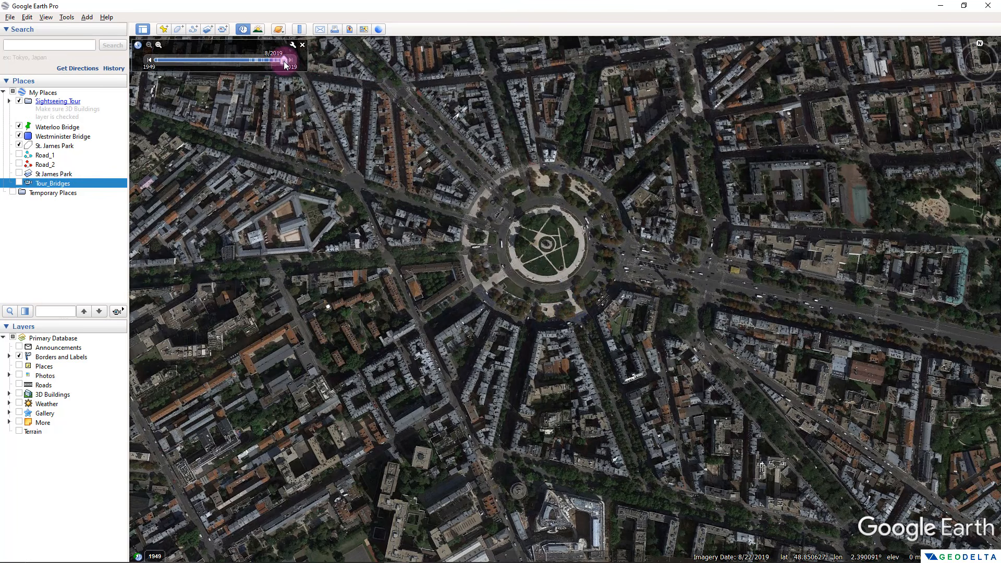
{"action": "double_click", "coordinate": [532, 265]}
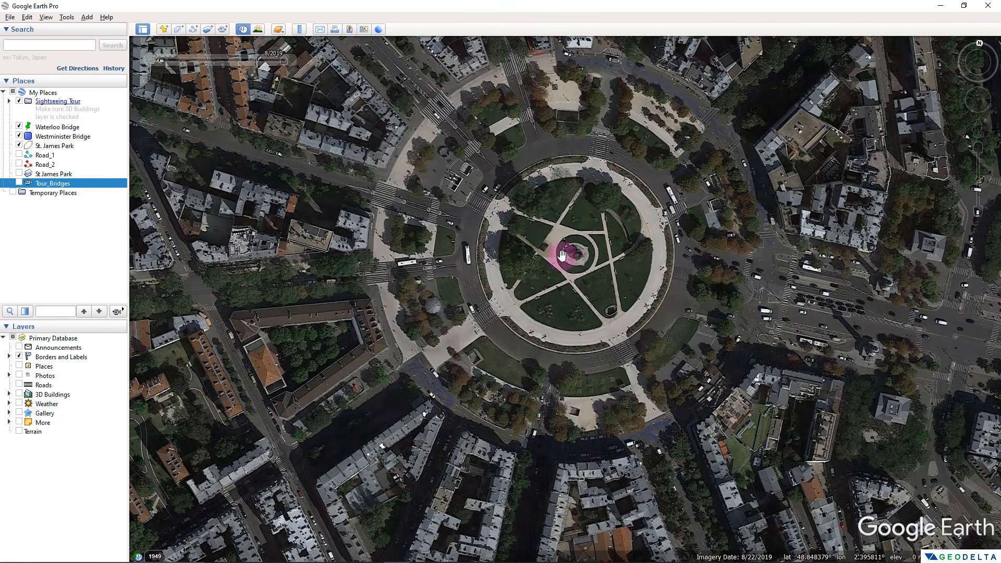
{"action": "left_click_drag", "start_coordinate": [573, 292], "coordinate": [549, 318]}
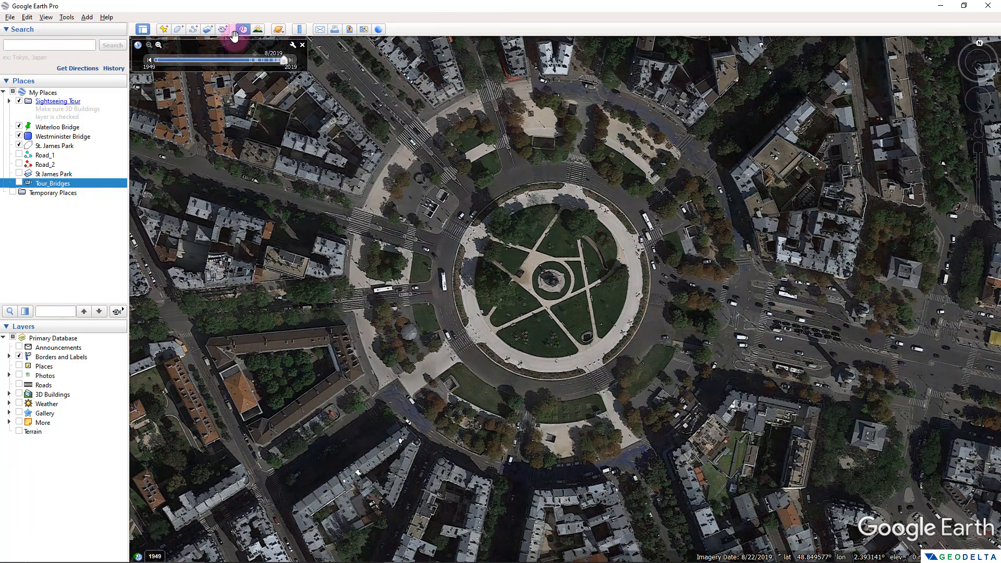
{"action": "left_click", "coordinate": [367, 204]}
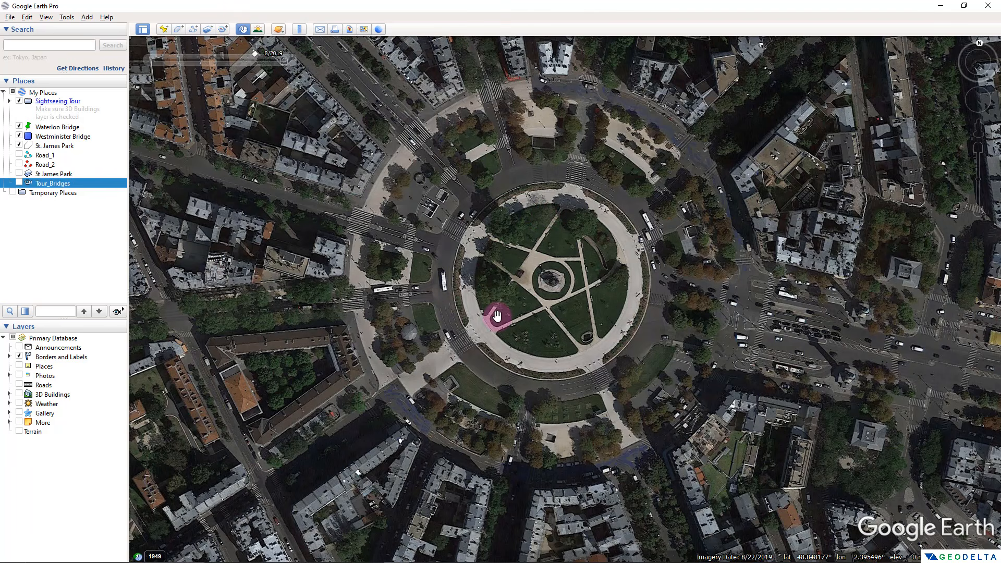
{"action": "scroll", "coordinate": [497, 315], "scroll_direction": "down", "scroll_amount": 2}
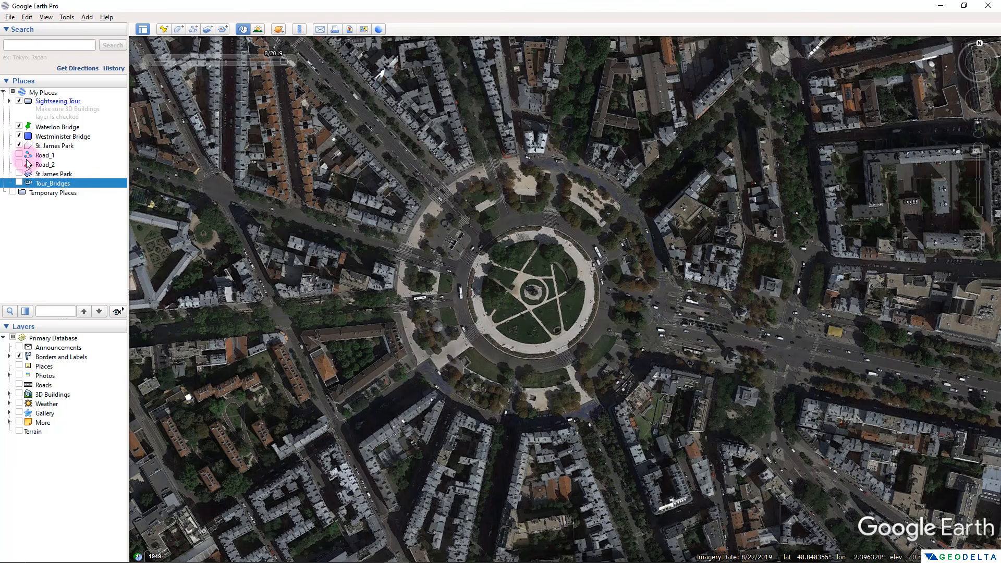
Step: Return to the St. James Park outline in London, seen from above with the marked Thames bridges, and turn off historical imagery
{"action": "double_click", "coordinate": [58, 146]}
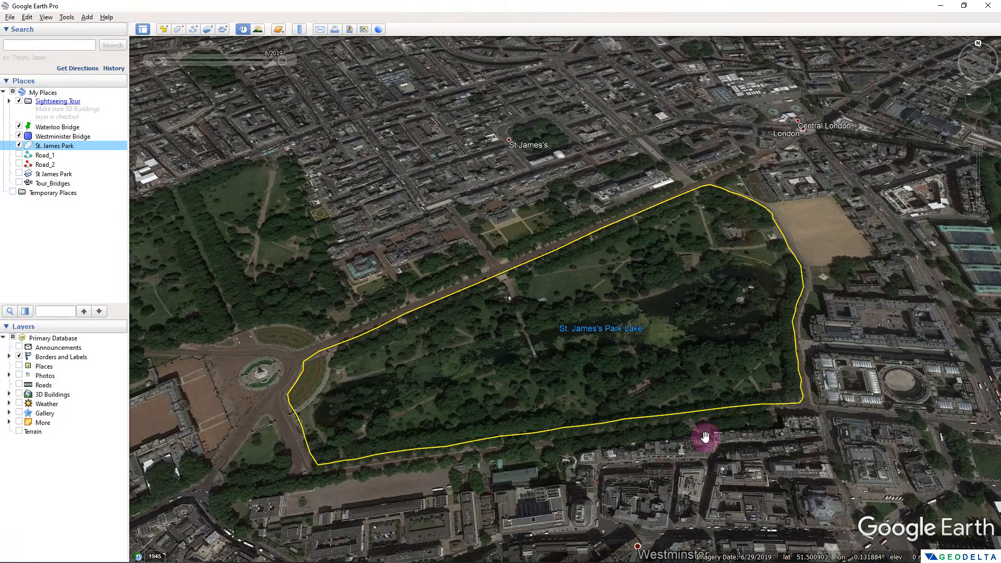
{"action": "middle_click_drag", "start_coordinate": [705, 437], "coordinate": [715, 211]}
{"action": "scroll", "coordinate": [612, 331], "scroll_direction": "down", "scroll_amount": 1}
{"action": "left_click_drag", "start_coordinate": [658, 292], "coordinate": [518, 376]}
{"action": "scroll", "coordinate": [612, 331], "scroll_direction": "down", "scroll_amount": 4}
{"action": "scroll", "coordinate": [522, 377], "scroll_direction": "down", "scroll_amount": 3}
{"action": "left_click_drag", "start_coordinate": [576, 324], "coordinate": [532, 350]}
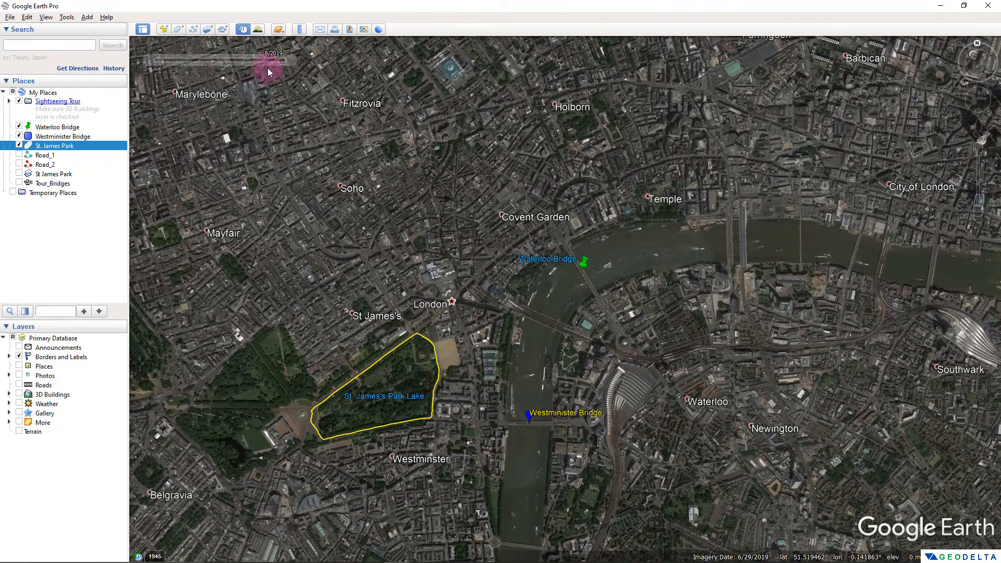
{"action": "left_click", "coordinate": [243, 29]}
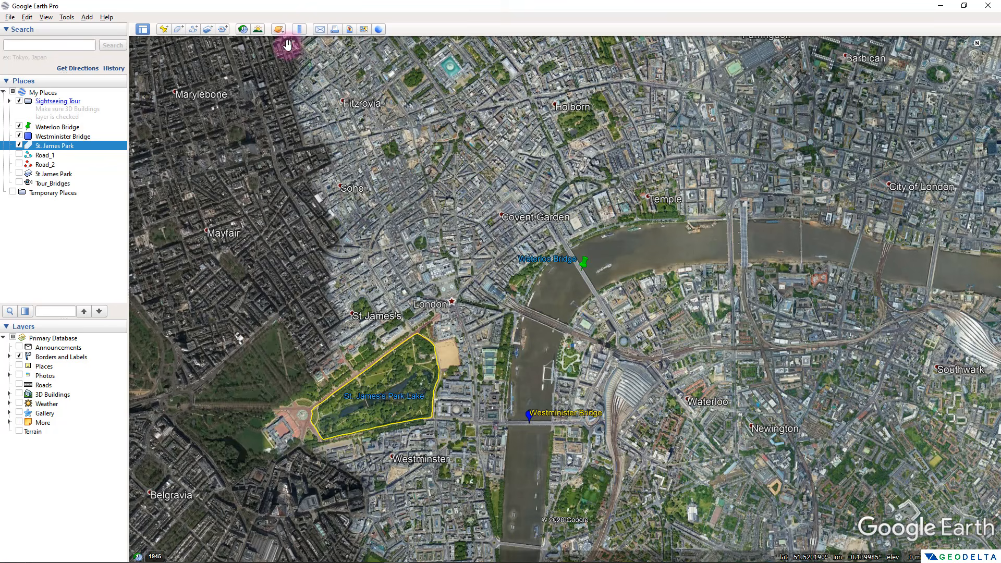
Step: Open the Ruler, look through its measurement modes and set it to measure a line between two points
{"action": "left_click", "coordinate": [300, 31]}
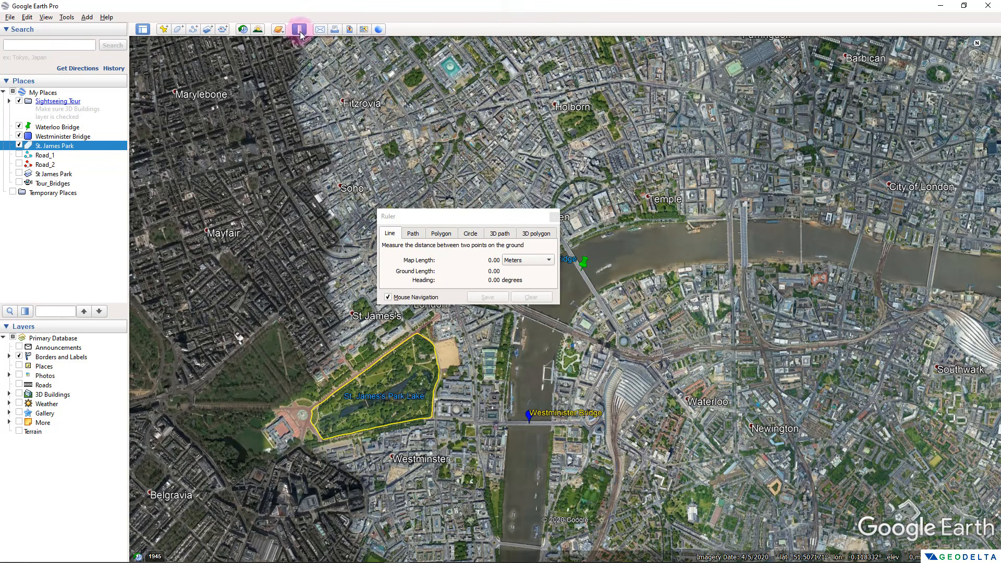
{"action": "left_click_drag", "start_coordinate": [447, 204], "coordinate": [320, 198]}
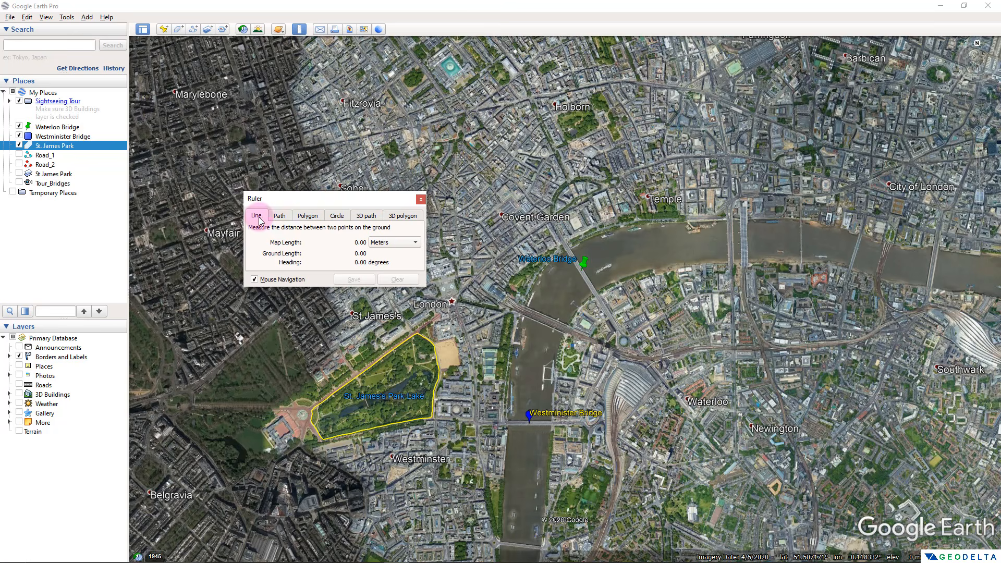
{"action": "left_click", "coordinate": [307, 215]}
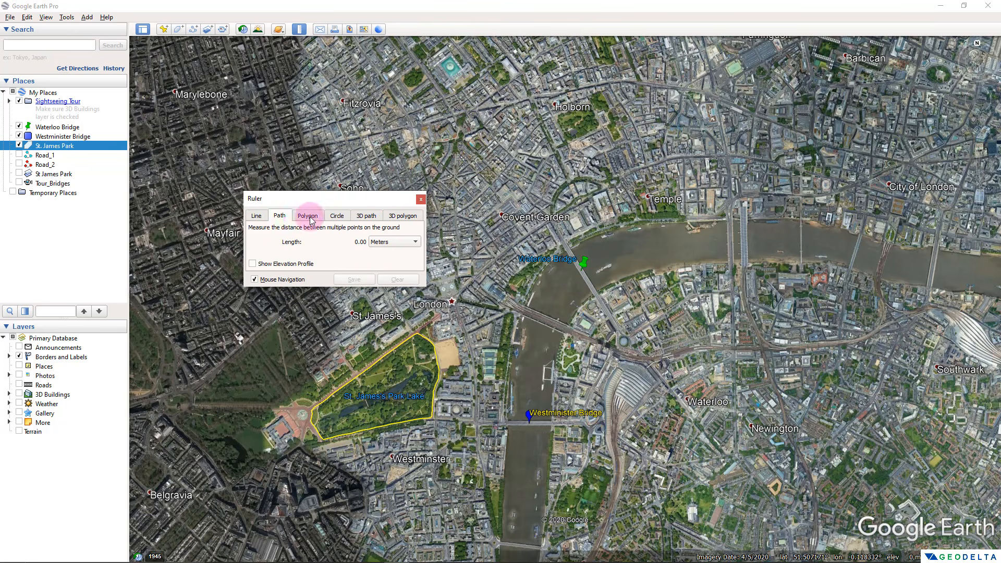
{"action": "left_click", "coordinate": [343, 216]}
{"action": "left_click", "coordinate": [366, 215]}
{"action": "left_click", "coordinate": [264, 218]}
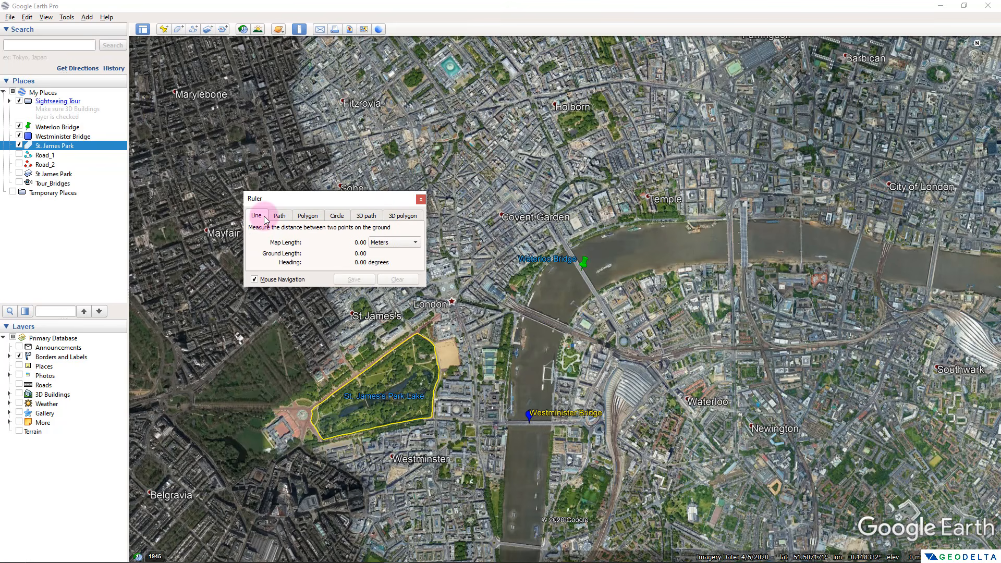
{"action": "left_click_drag", "start_coordinate": [308, 205], "coordinate": [261, 195]}
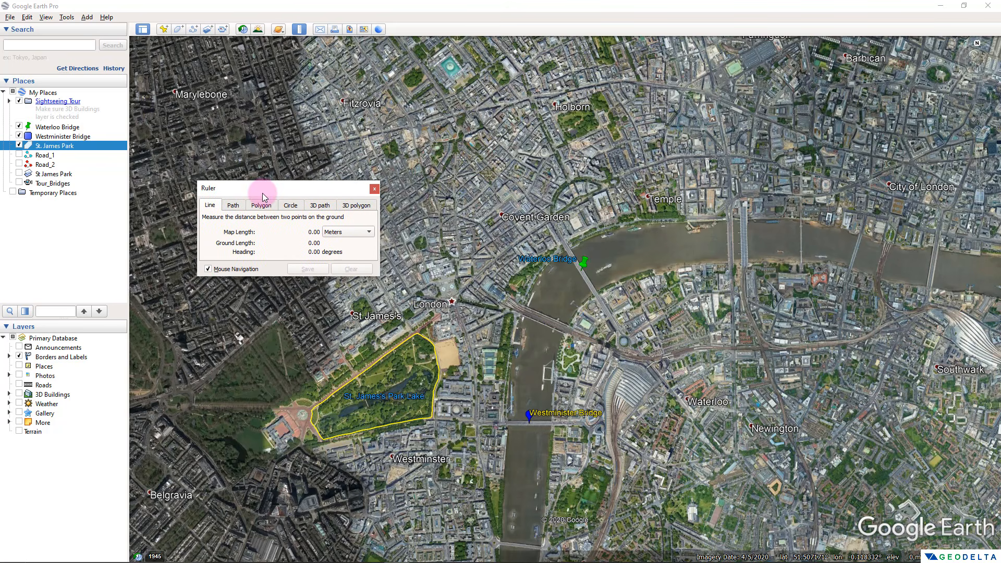
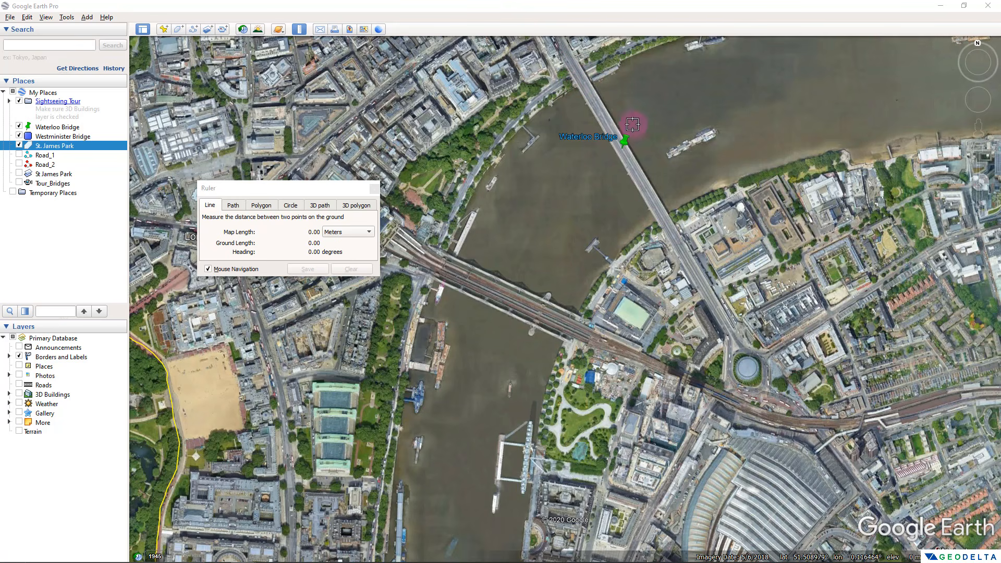
Step: Measure the length of Waterloo Bridge across the river with a line along its western edge
{"action": "scroll", "coordinate": [623, 116], "scroll_direction": "up", "scroll_amount": 2}
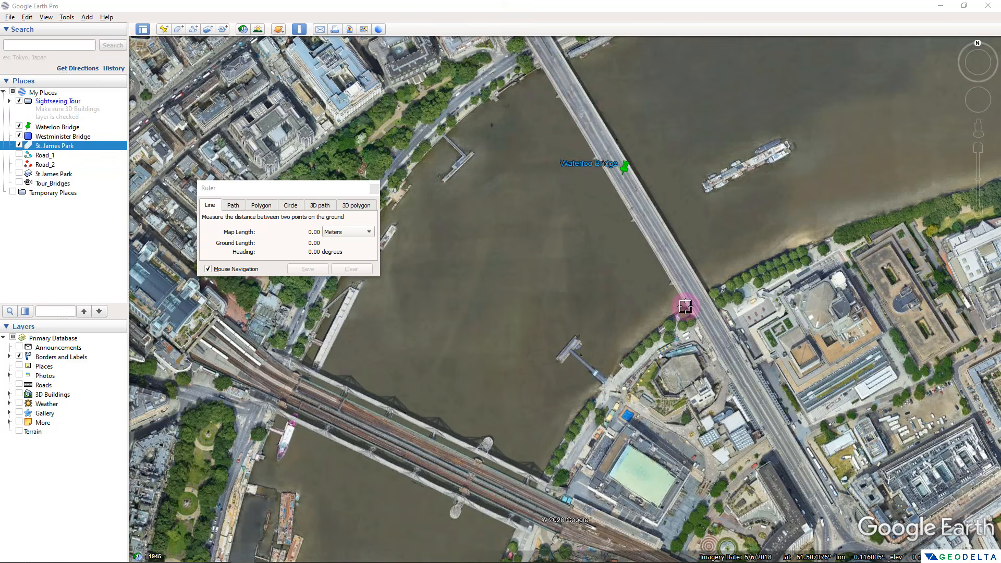
{"action": "left_click", "coordinate": [541, 63]}
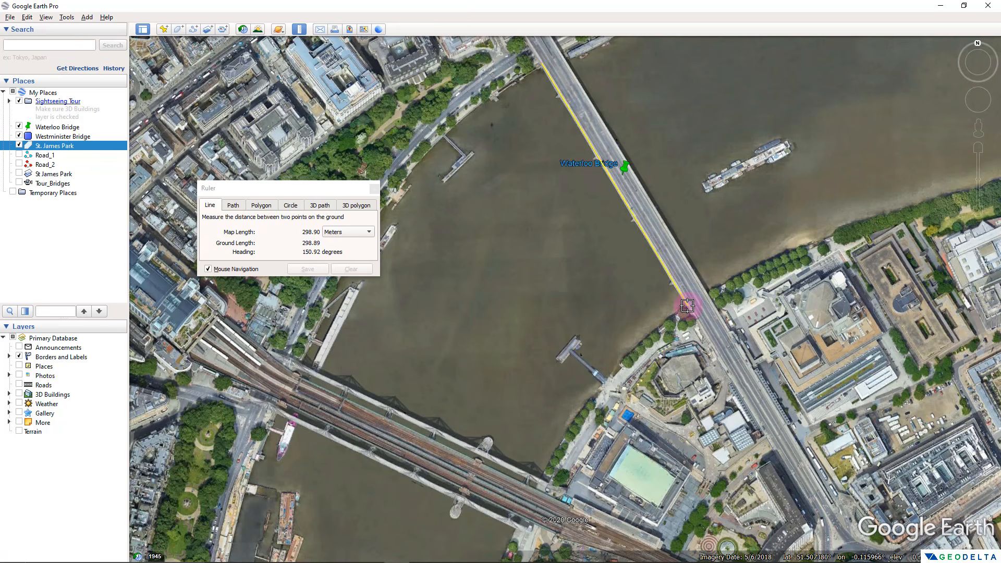
{"action": "left_click", "coordinate": [687, 305]}
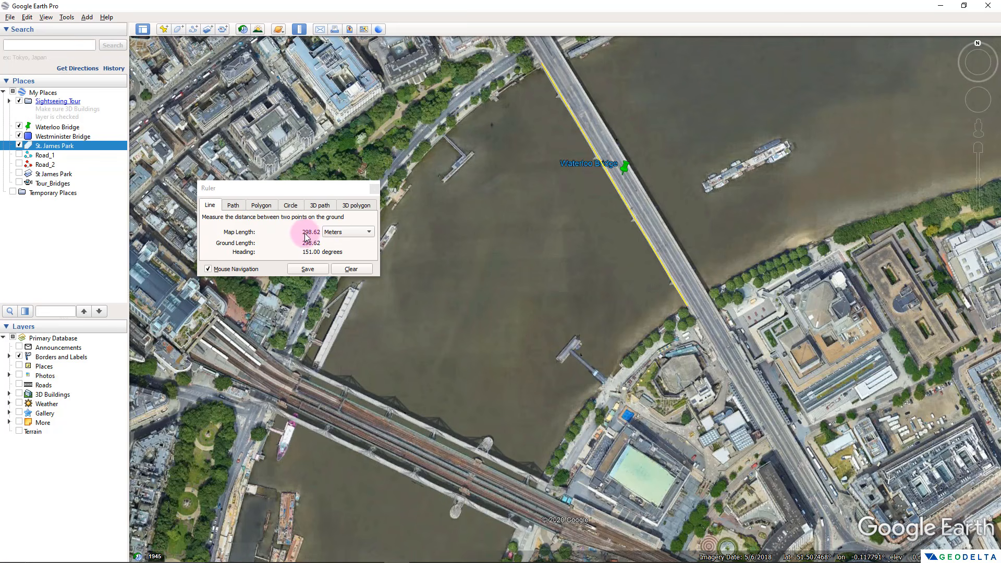
Step: Show the bridge measurement in miles, switch its unit back to meters, and clear the line
{"action": "left_click", "coordinate": [343, 235]}
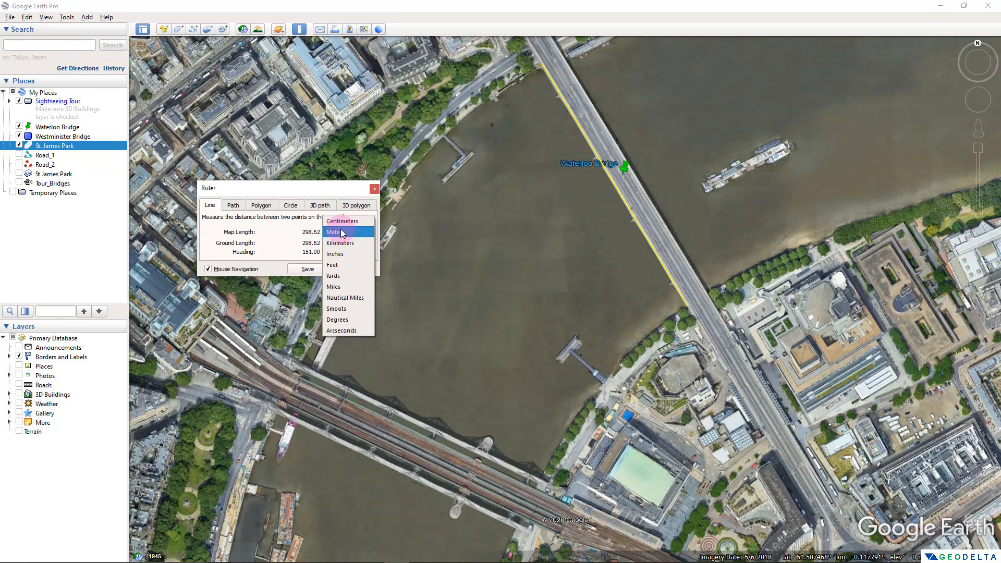
{"action": "left_click", "coordinate": [351, 286]}
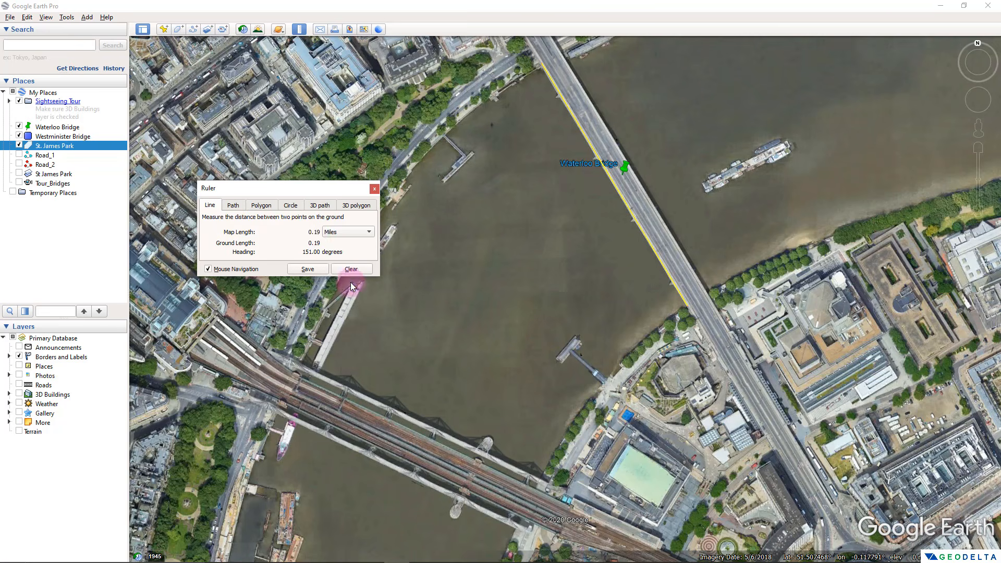
{"action": "left_click", "coordinate": [347, 232]}
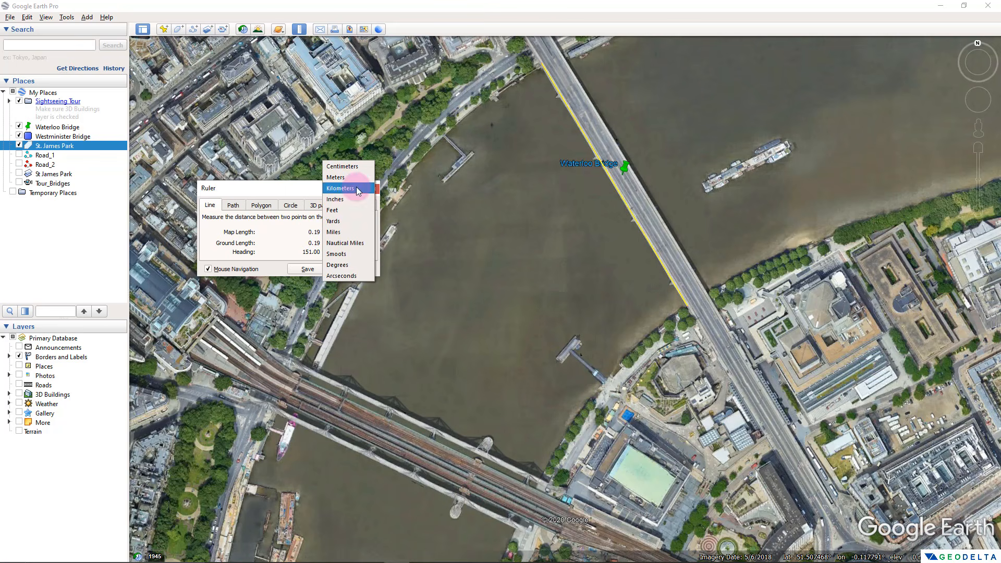
{"action": "left_click", "coordinate": [344, 177]}
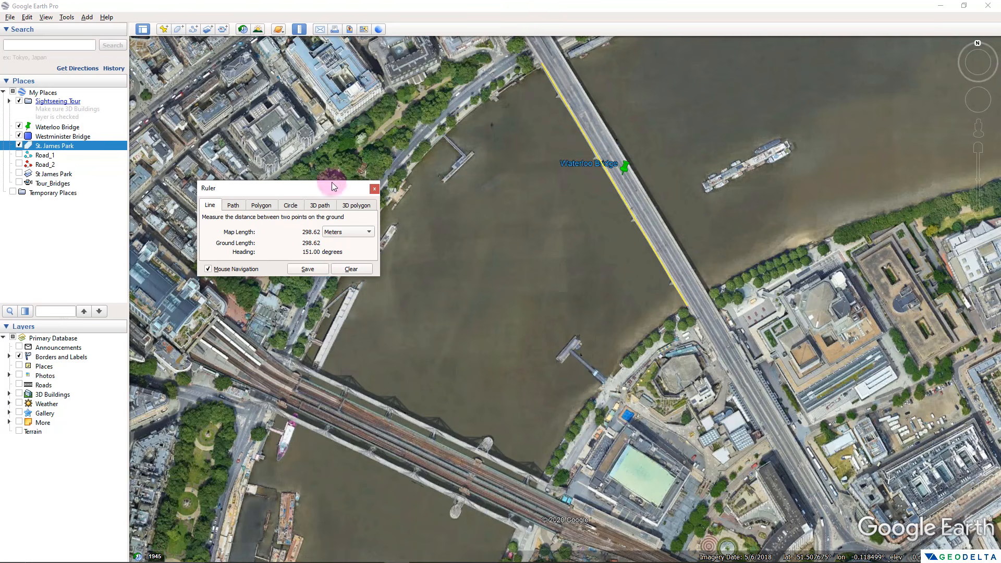
{"action": "left_click", "coordinate": [351, 269]}
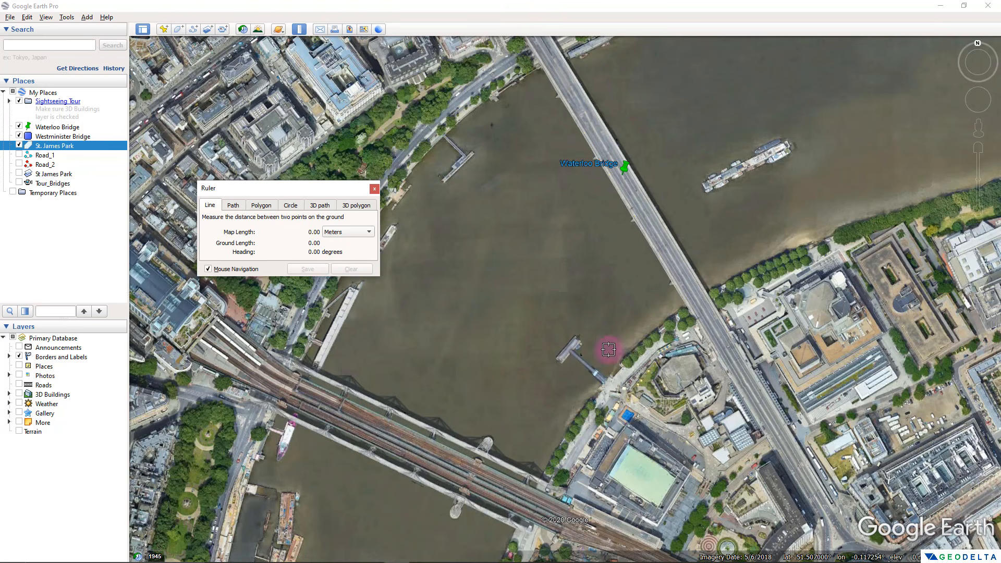
Step: Measure the long edge of the glass-roofed building west of the riverside gardens with a line
{"action": "left_click_drag", "start_coordinate": [704, 380], "coordinate": [732, 302]}
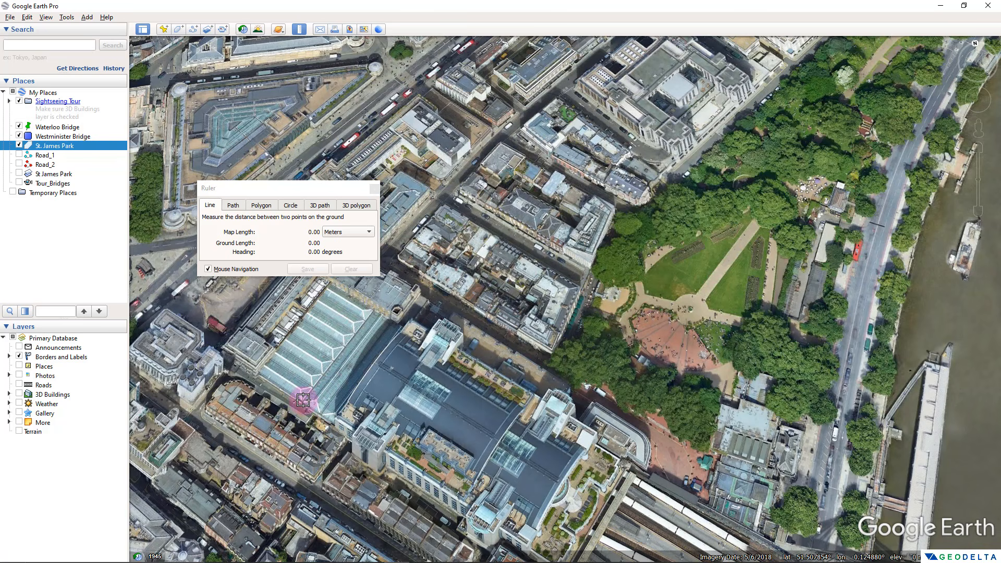
{"action": "left_click", "coordinate": [303, 399]}
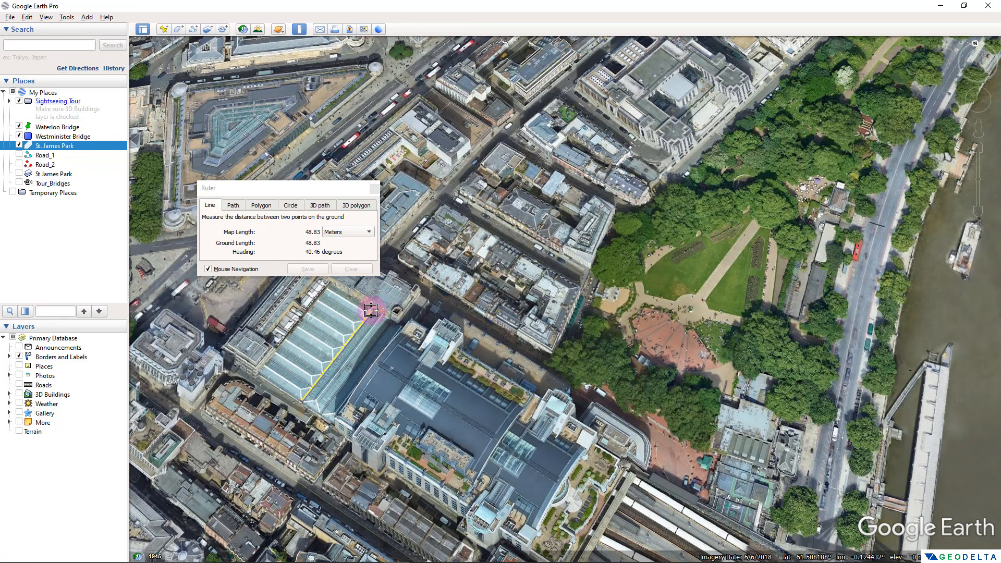
{"action": "left_click", "coordinate": [372, 310]}
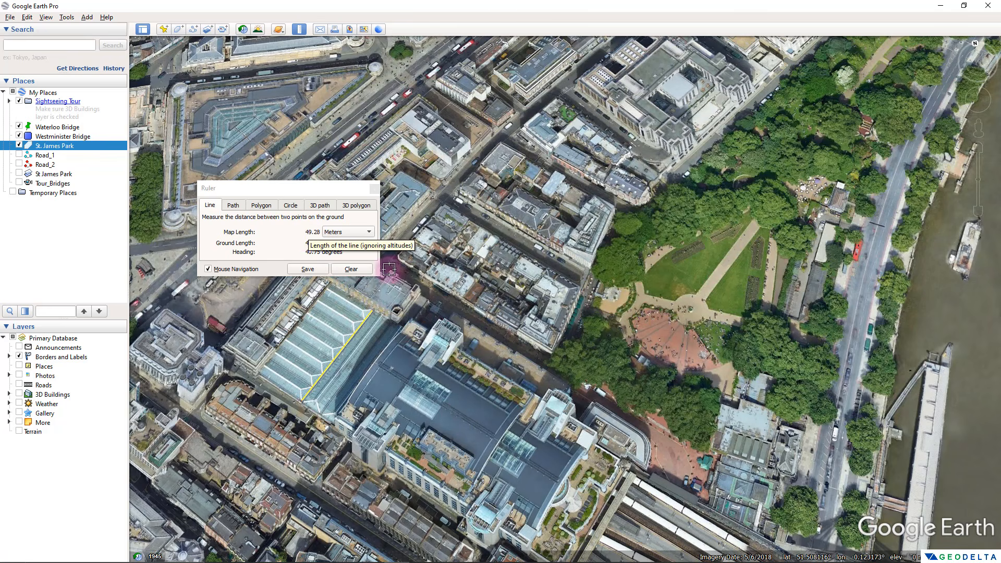
Step: Set the Ruler to Path mode in meters over the streets west of the square with two fountains
{"action": "scroll", "coordinate": [602, 382], "scroll_direction": "down", "scroll_amount": 5}
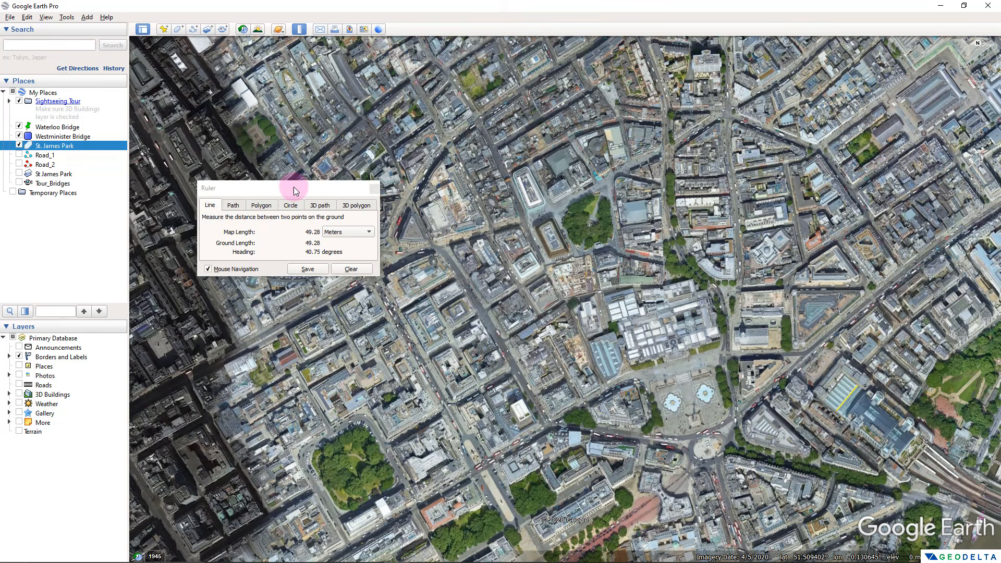
{"action": "left_click_drag", "start_coordinate": [293, 187], "coordinate": [263, 128]}
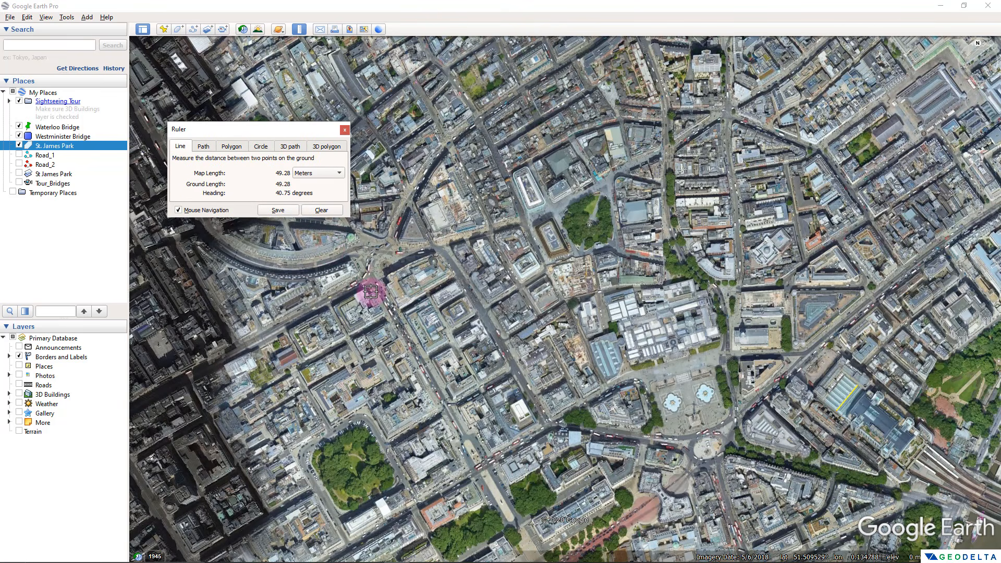
{"action": "scroll", "coordinate": [426, 248], "scroll_direction": "up", "scroll_amount": 3}
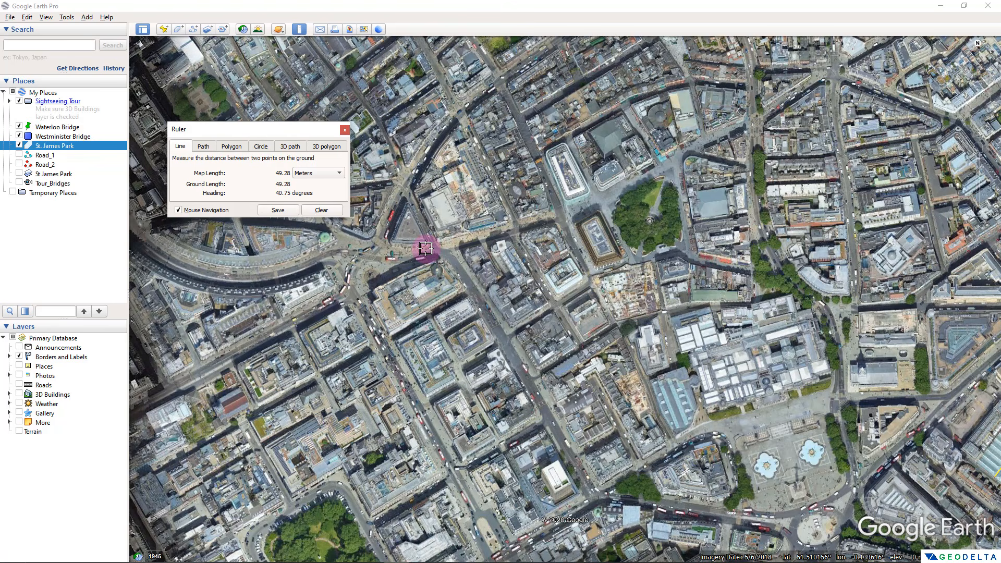
{"action": "left_click", "coordinate": [204, 147]}
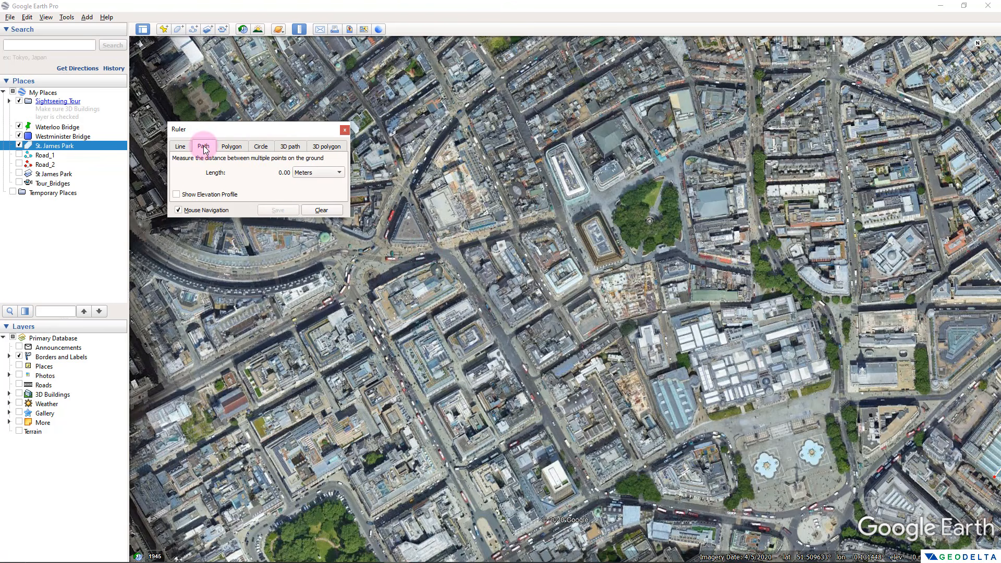
{"action": "left_click", "coordinate": [313, 175]}
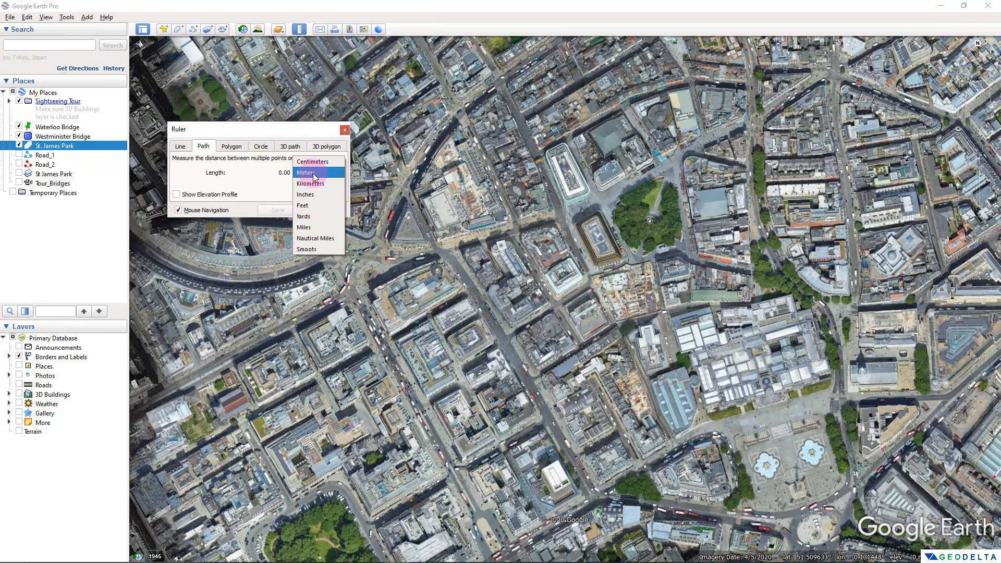
{"action": "left_click", "coordinate": [314, 176]}
{"action": "left_click_drag", "start_coordinate": [299, 135], "coordinate": [255, 155]}
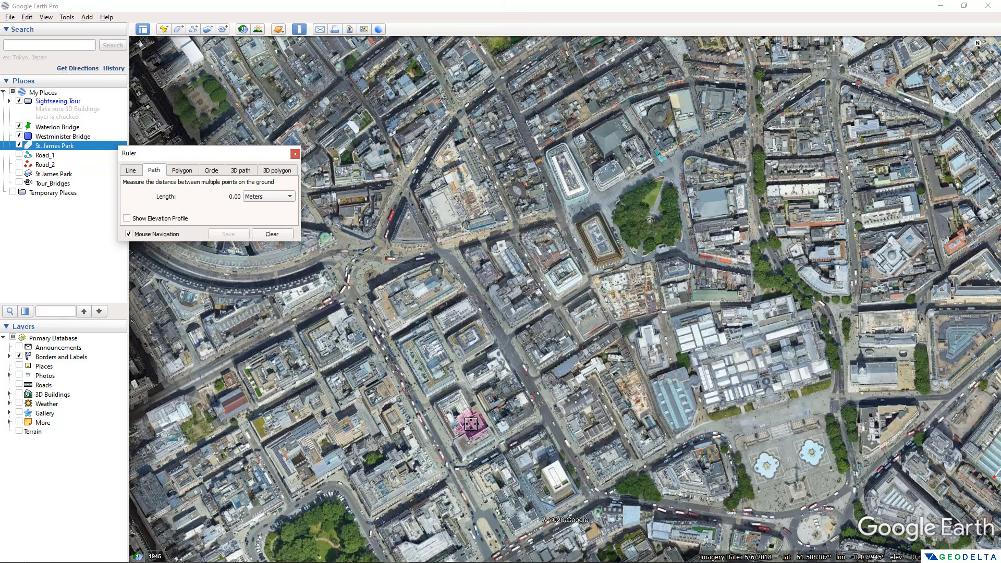
Step: Trace a measuring path from the junction near the curved street southeast along the wide street to the cross street
{"action": "left_click", "coordinate": [445, 254]}
{"action": "left_click", "coordinate": [458, 268]}
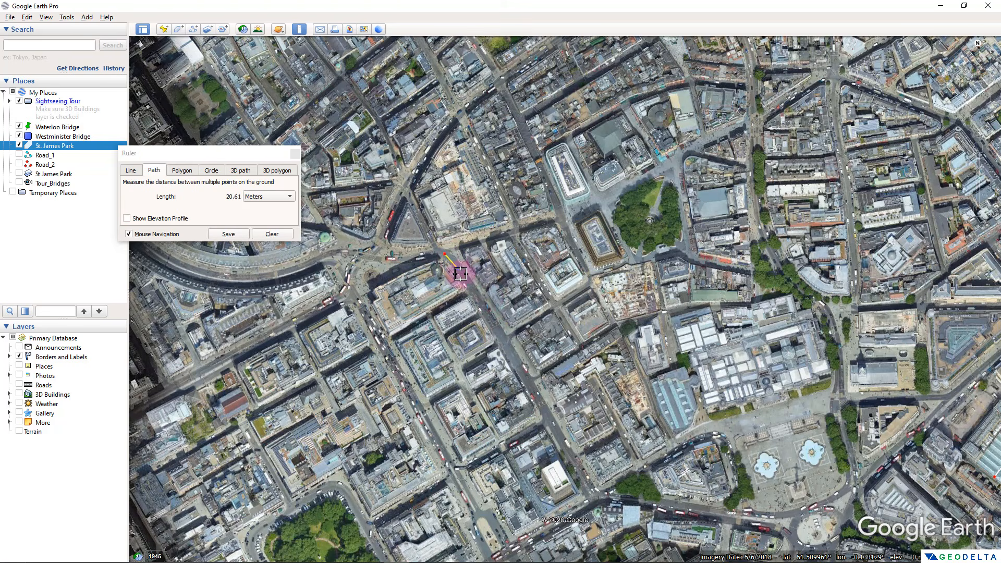
{"action": "left_click", "coordinate": [466, 284]}
{"action": "left_click", "coordinate": [476, 295]}
{"action": "left_click", "coordinate": [488, 308]}
{"action": "left_click", "coordinate": [497, 330]}
{"action": "left_click", "coordinate": [506, 348]}
{"action": "left_click", "coordinate": [515, 362]}
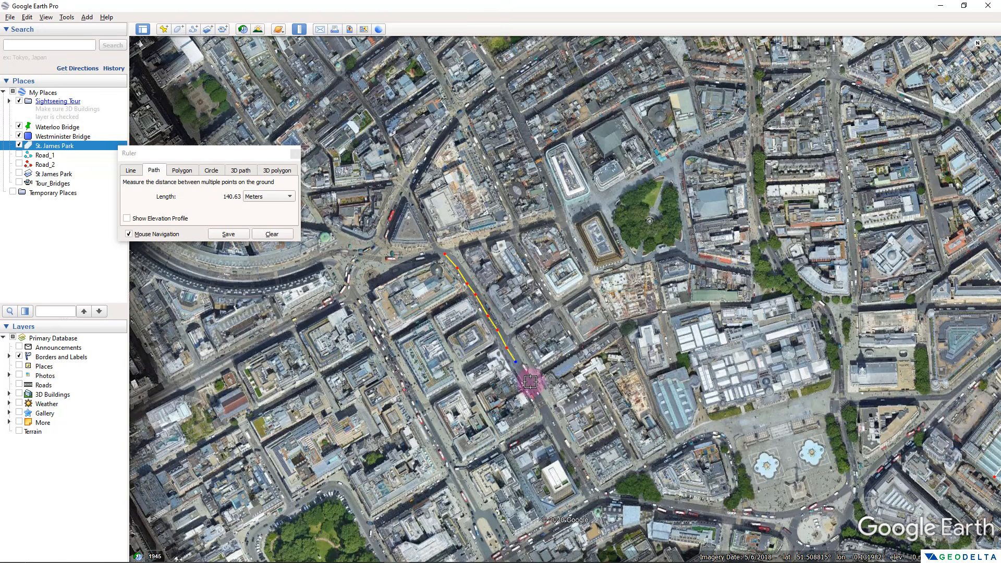
{"action": "left_click", "coordinate": [530, 382]}
{"action": "left_click", "coordinate": [547, 411]}
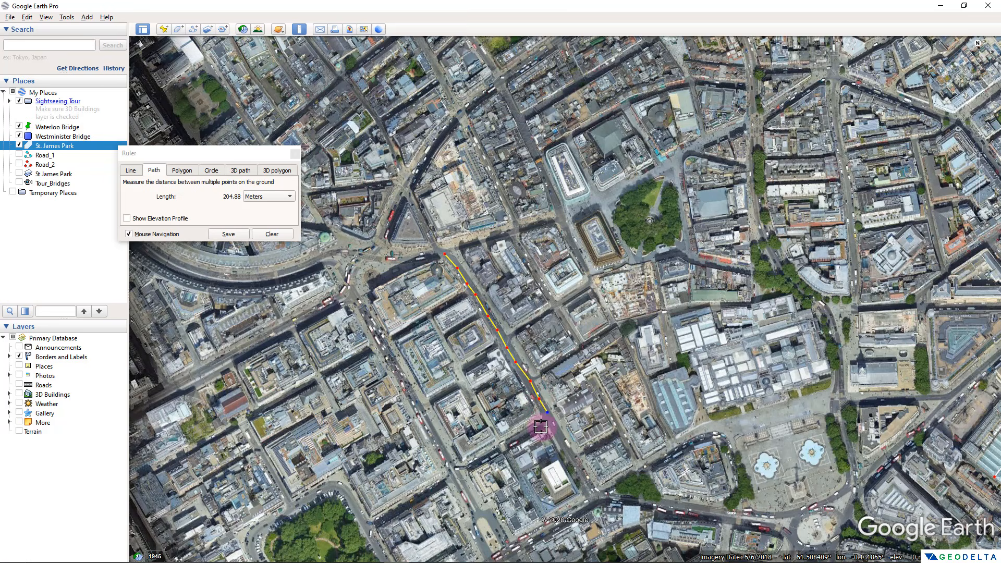
Step: Continue the measuring path southwest along the cross street to the next main road and read the total length
{"action": "left_click", "coordinate": [535, 430]}
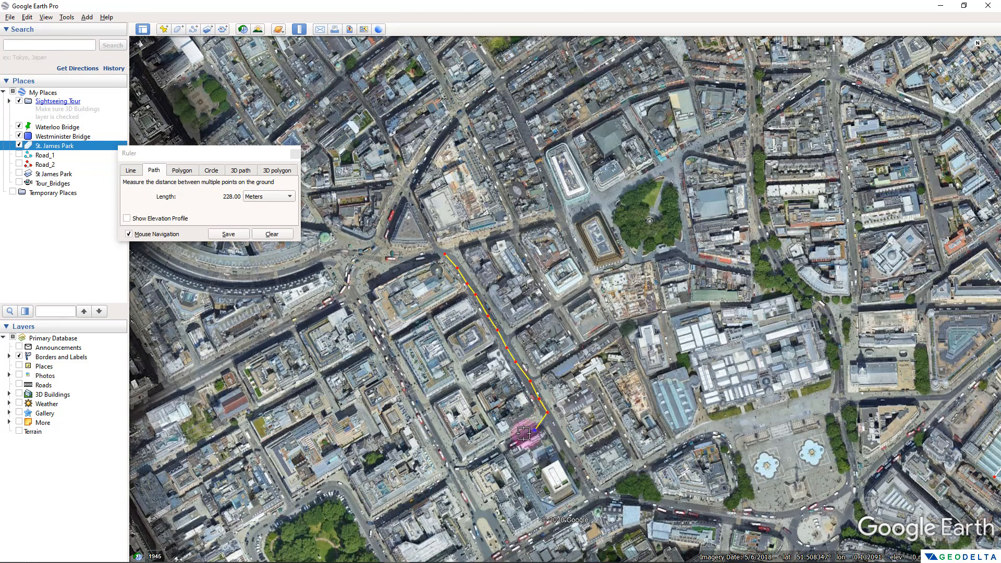
{"action": "left_click", "coordinate": [509, 442]}
{"action": "left_click", "coordinate": [496, 448]}
{"action": "left_click", "coordinate": [480, 456]}
{"action": "left_click", "coordinate": [471, 463]}
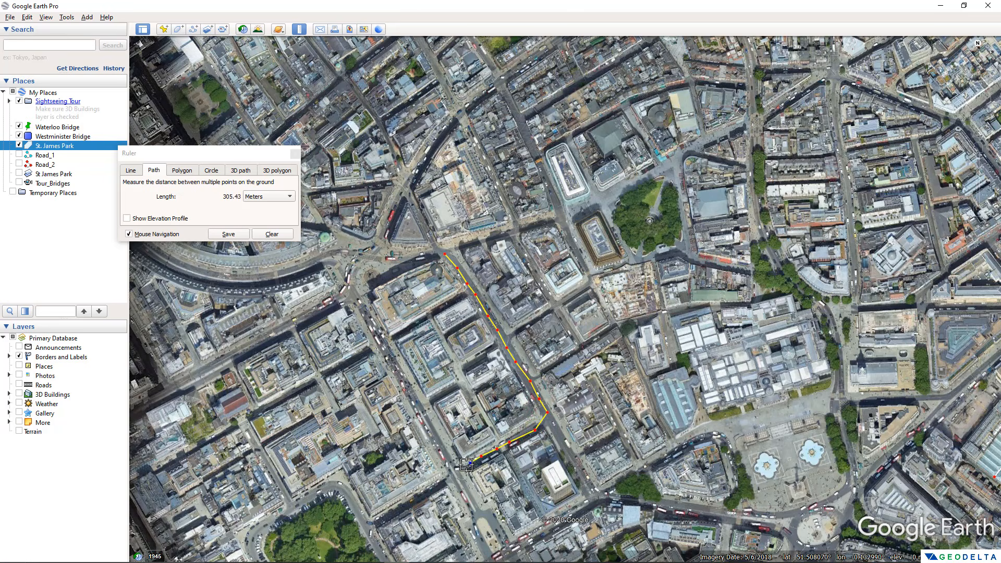
{"action": "left_click", "coordinate": [462, 467]}
{"action": "left_click", "coordinate": [455, 470]}
{"action": "left_click", "coordinate": [452, 471]}
{"action": "left_click", "coordinate": [443, 472]}
{"action": "left_click_drag", "start_coordinate": [244, 155], "coordinate": [353, 276]}
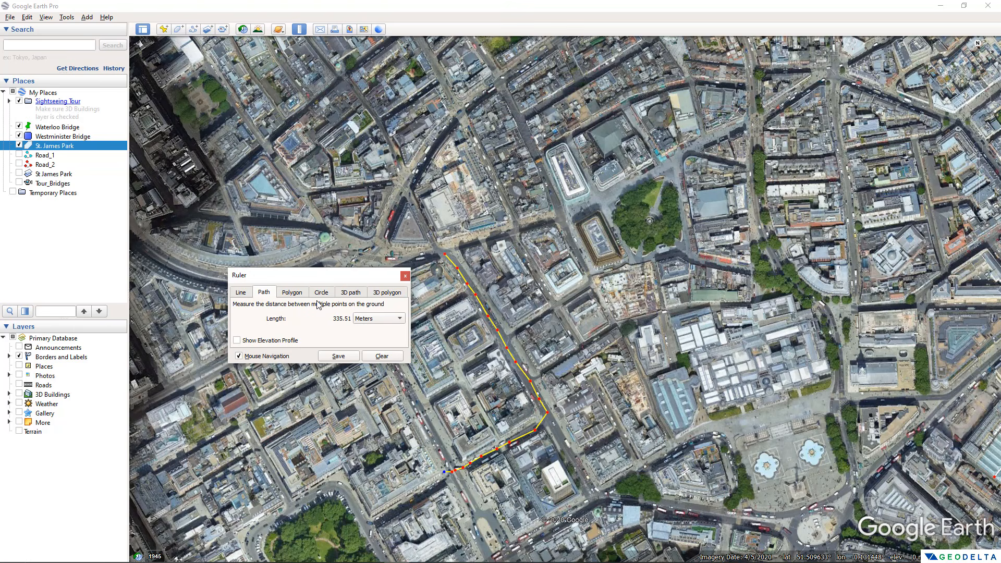
Step: Set the Ruler to Polygon measurement and place its window clear of St. James's Park
{"action": "left_click", "coordinate": [290, 293]}
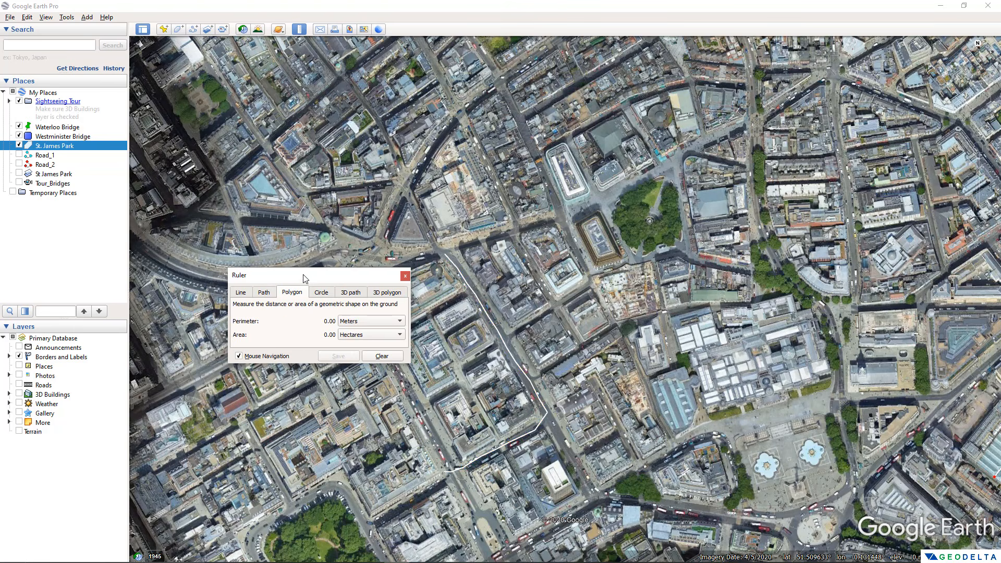
{"action": "left_click_drag", "start_coordinate": [298, 275], "coordinate": [202, 268]}
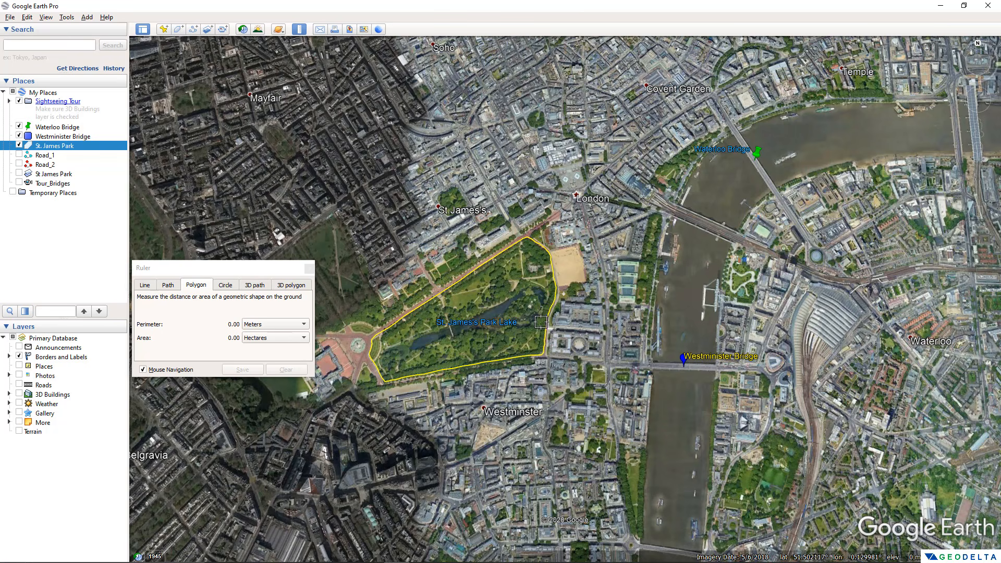
{"action": "left_click", "coordinate": [195, 286]}
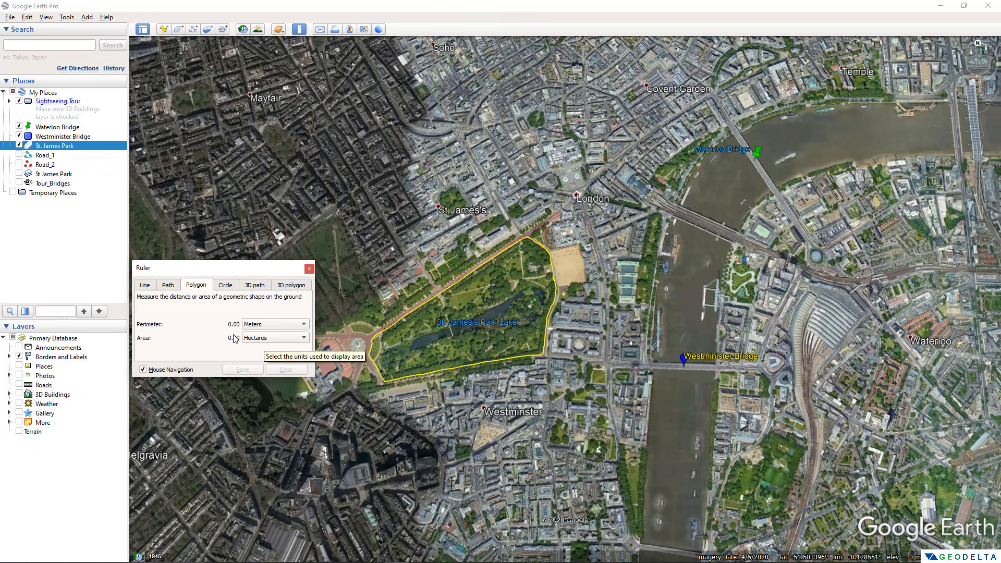
{"action": "scroll", "coordinate": [360, 362], "scroll_direction": "up", "scroll_amount": 4}
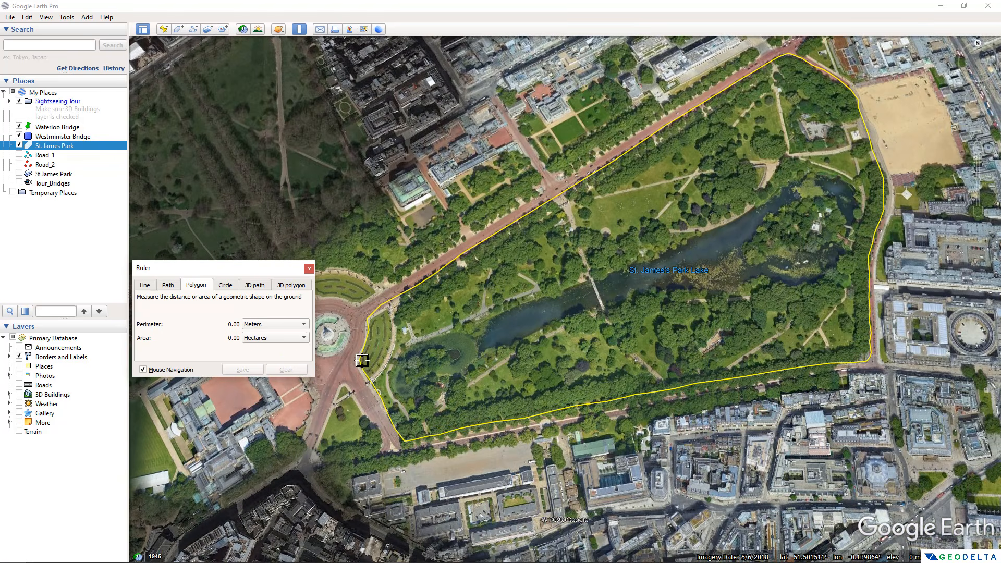
Step: Start a measuring polygon along the park's curved western edge beside the round memorial, up to the red road
{"action": "left_click", "coordinate": [362, 360]}
{"action": "left_click", "coordinate": [368, 334]}
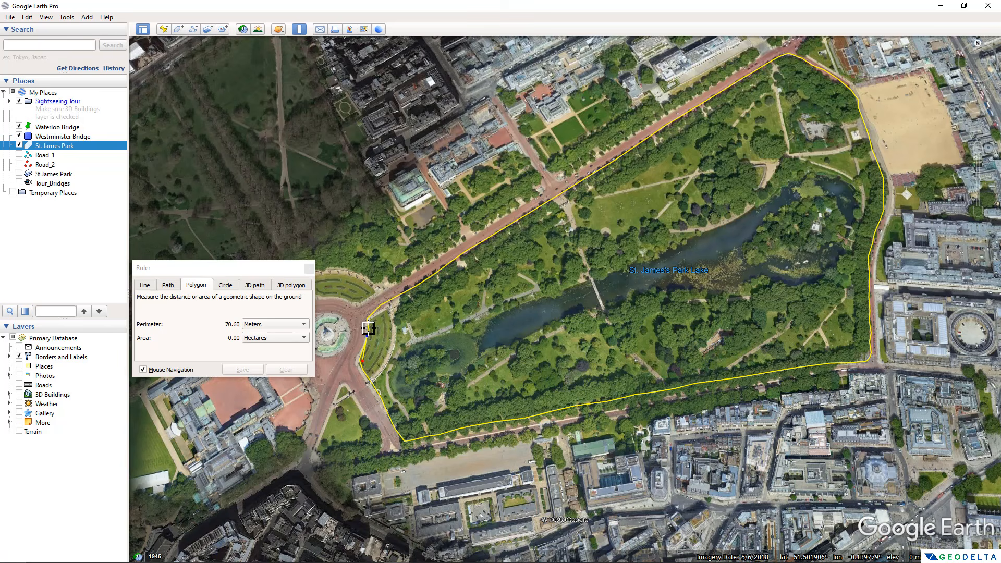
{"action": "left_click", "coordinate": [369, 324]}
{"action": "left_click", "coordinate": [367, 318]}
{"action": "left_click", "coordinate": [390, 299]}
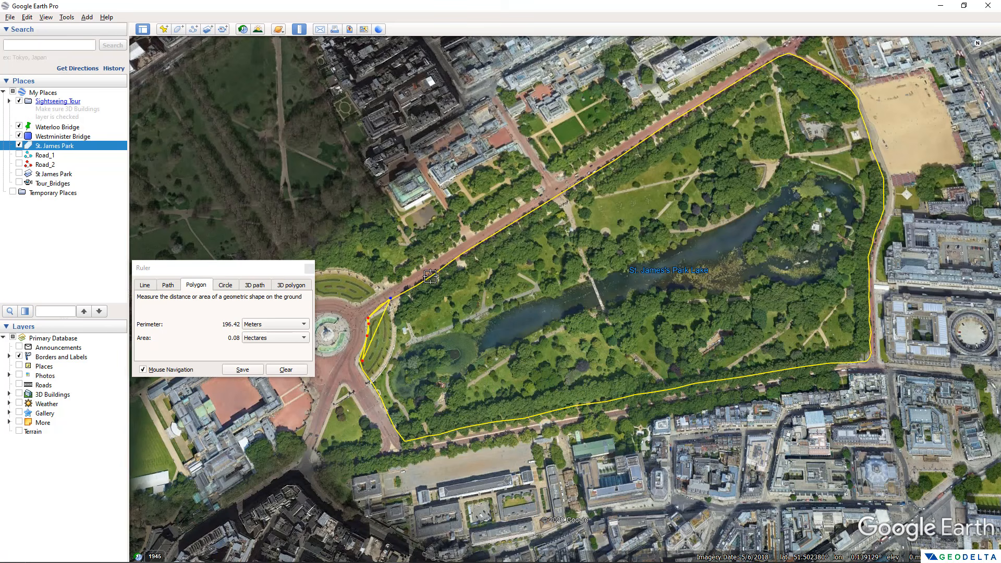
Step: Continue the measuring polygon northeast along the red road on the park's northern edge to the northeast corner
{"action": "left_click", "coordinate": [435, 273]}
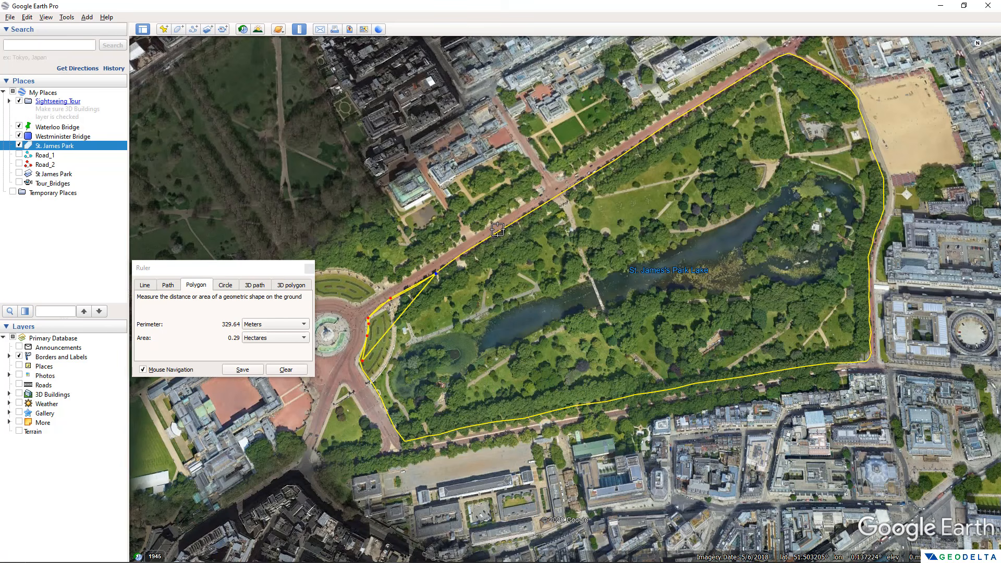
{"action": "left_click", "coordinate": [498, 229]}
{"action": "left_click", "coordinate": [573, 186]}
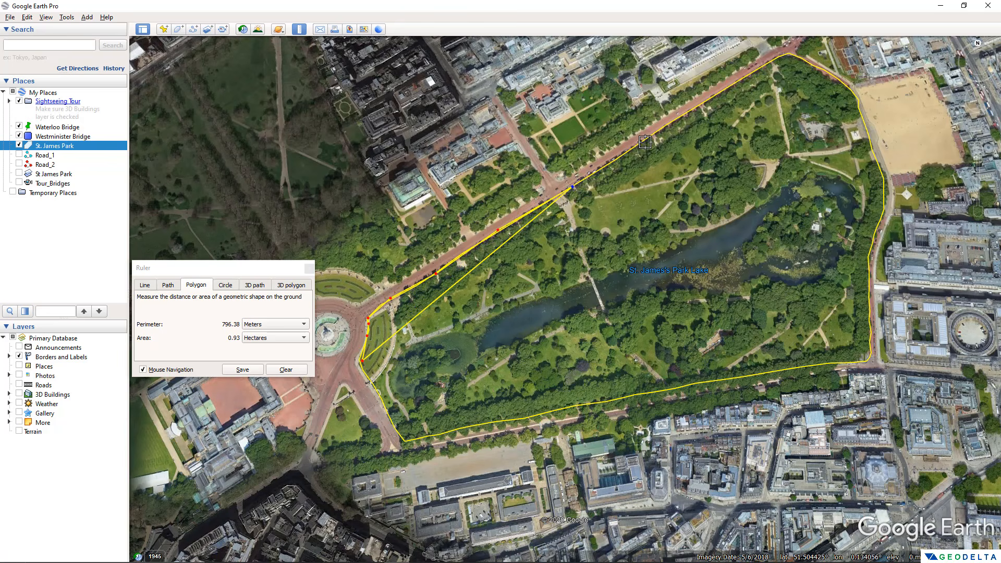
{"action": "left_click", "coordinate": [608, 164]}
{"action": "left_click", "coordinate": [645, 137]}
{"action": "left_click", "coordinate": [688, 115]}
{"action": "left_click", "coordinate": [721, 92]}
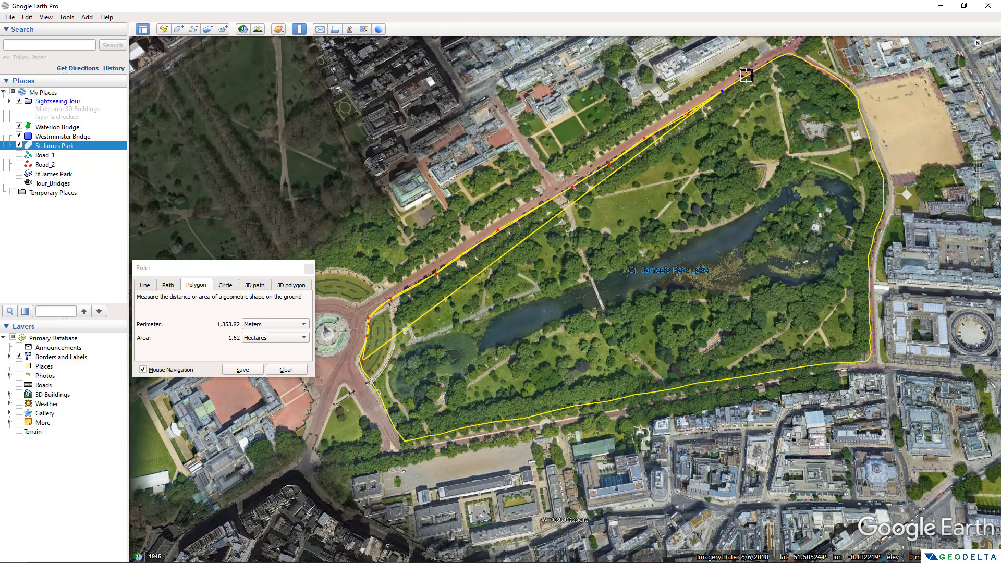
{"action": "left_click", "coordinate": [756, 73]}
{"action": "left_click", "coordinate": [779, 56]}
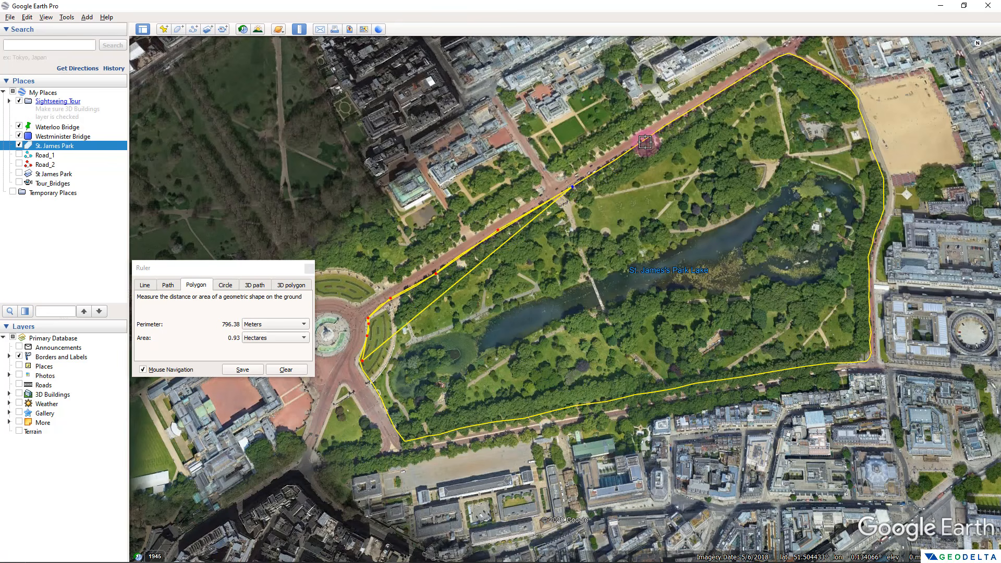
{"action": "left_click", "coordinate": [609, 164]}
{"action": "left_click", "coordinate": [645, 138]}
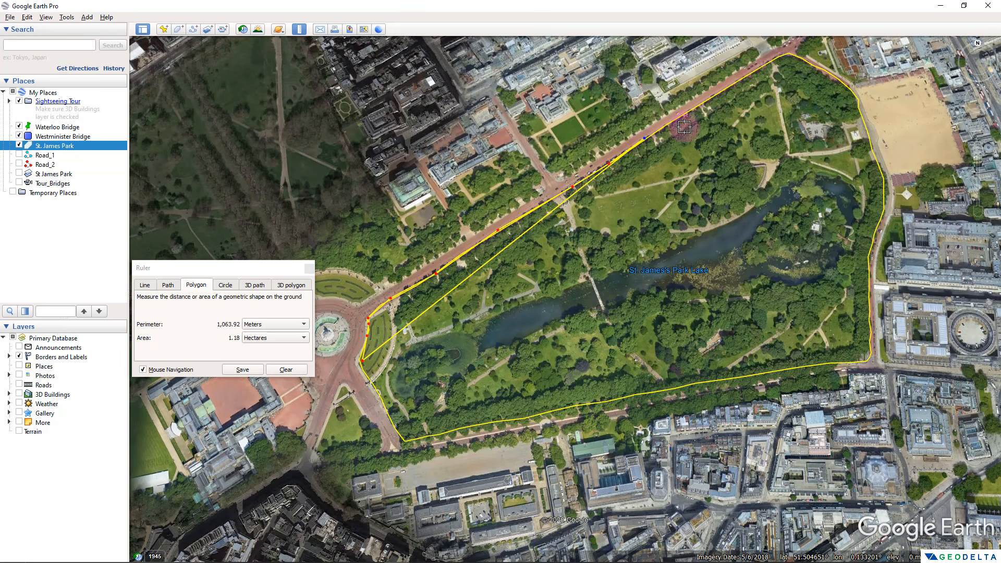
{"action": "left_click", "coordinate": [688, 115]}
{"action": "left_click", "coordinate": [721, 92]}
{"action": "left_click", "coordinate": [757, 73]}
{"action": "left_click", "coordinate": [779, 57]}
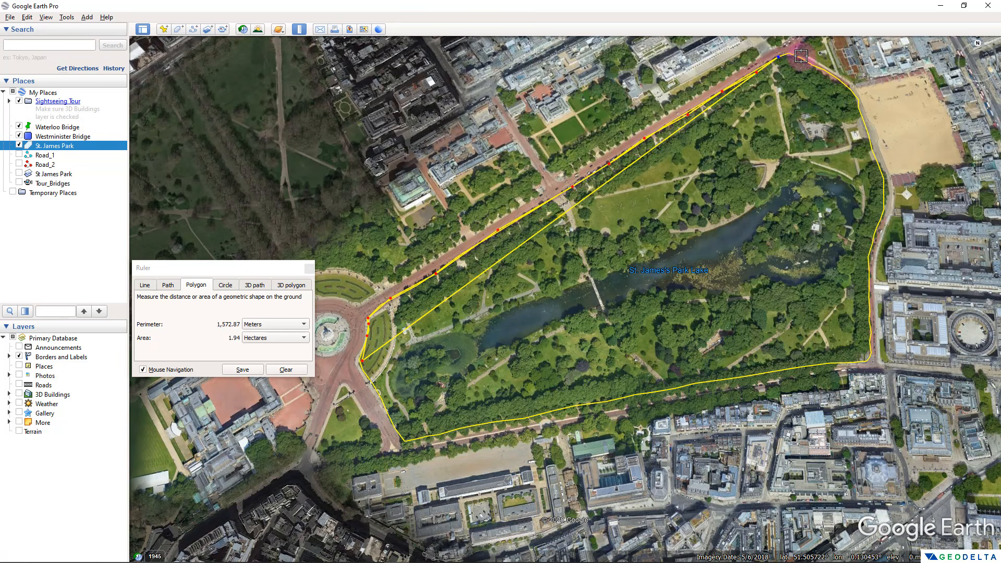
Step: Trace the measuring polygon around the park's northeast corner and along the sandy parade ground
{"action": "left_click", "coordinate": [801, 56]}
{"action": "left_click", "coordinate": [814, 63]}
{"action": "left_click", "coordinate": [834, 76]}
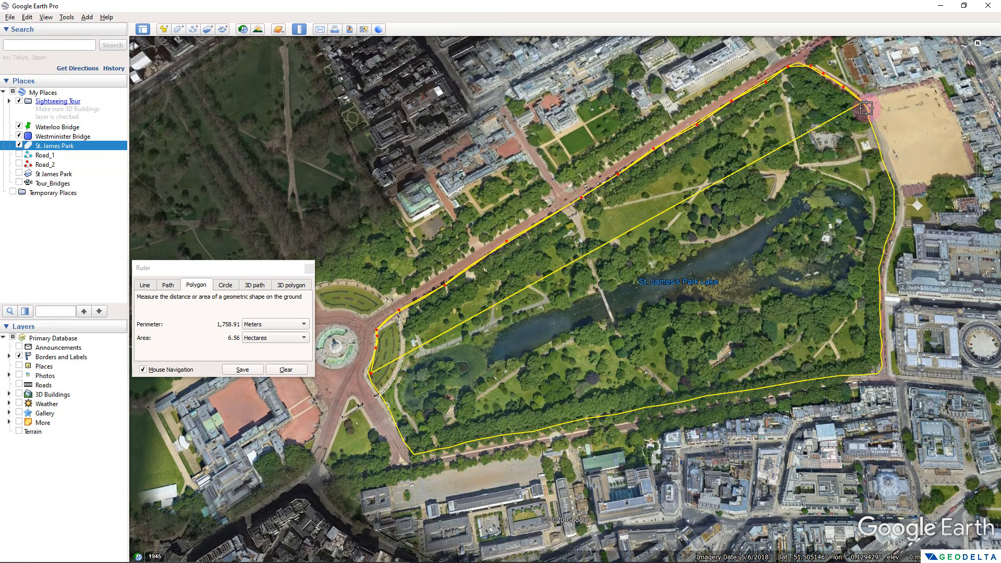
{"action": "left_click", "coordinate": [866, 107]}
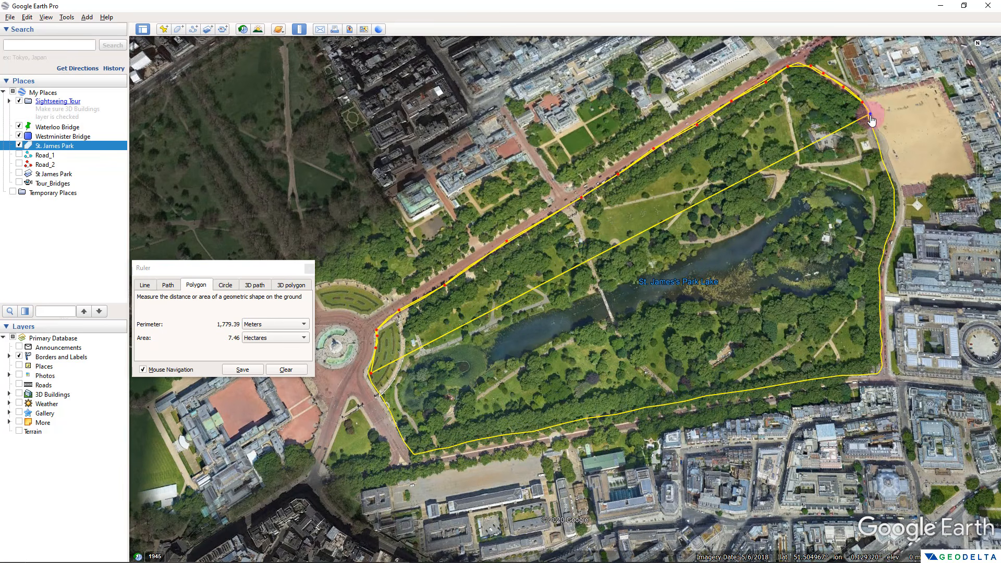
{"action": "left_click", "coordinate": [879, 148]}
{"action": "left_click", "coordinate": [895, 188]}
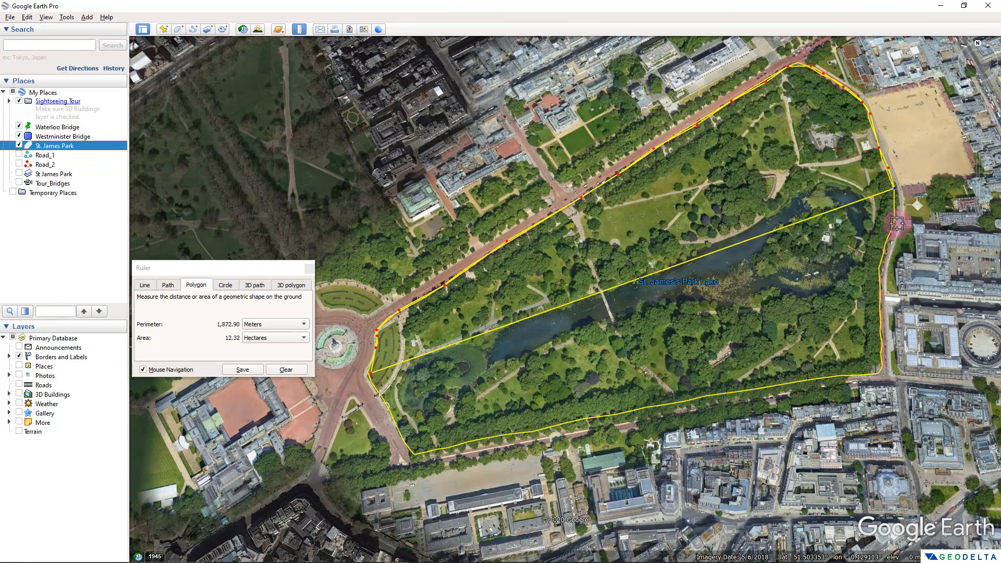
Step: Continue the measuring polygon south along the road on the park's eastern edge to the southeast corner
{"action": "left_click", "coordinate": [894, 222]}
{"action": "left_click", "coordinate": [887, 245]}
{"action": "left_click", "coordinate": [883, 269]}
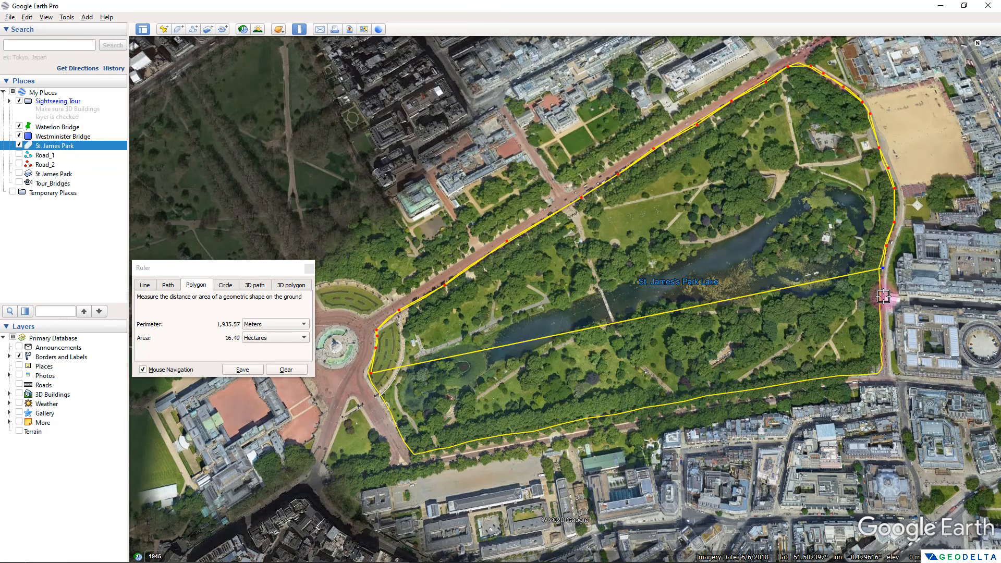
{"action": "left_click", "coordinate": [883, 326]}
{"action": "left_click", "coordinate": [882, 351]}
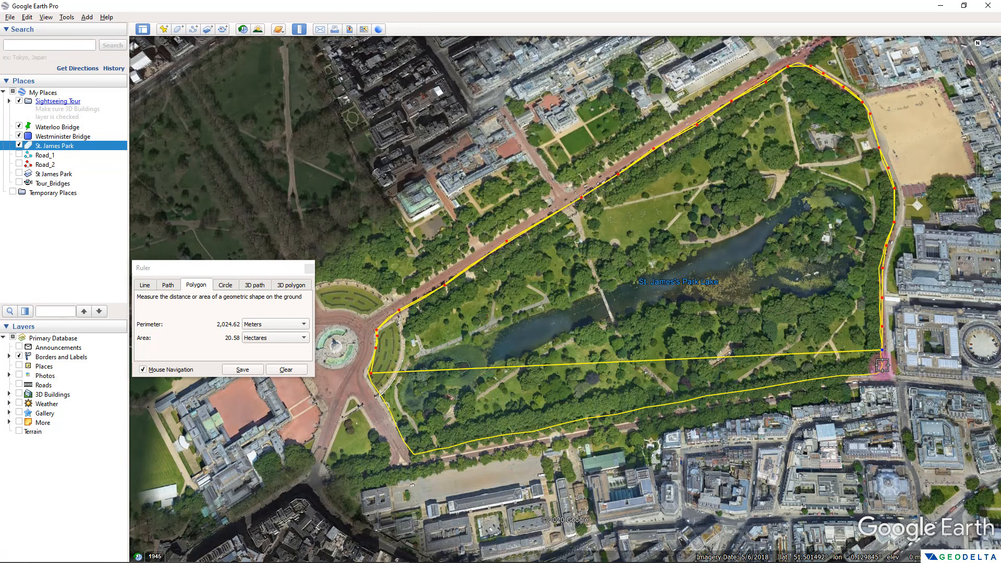
{"action": "left_click", "coordinate": [877, 374]}
Step: Trace the measuring polygon west along the park's southern edge and back up toward its starting point, and read its perimeter and area
{"action": "left_click", "coordinate": [861, 378]}
{"action": "left_click", "coordinate": [798, 385]}
{"action": "left_click", "coordinate": [725, 397]}
{"action": "left_click", "coordinate": [658, 408]}
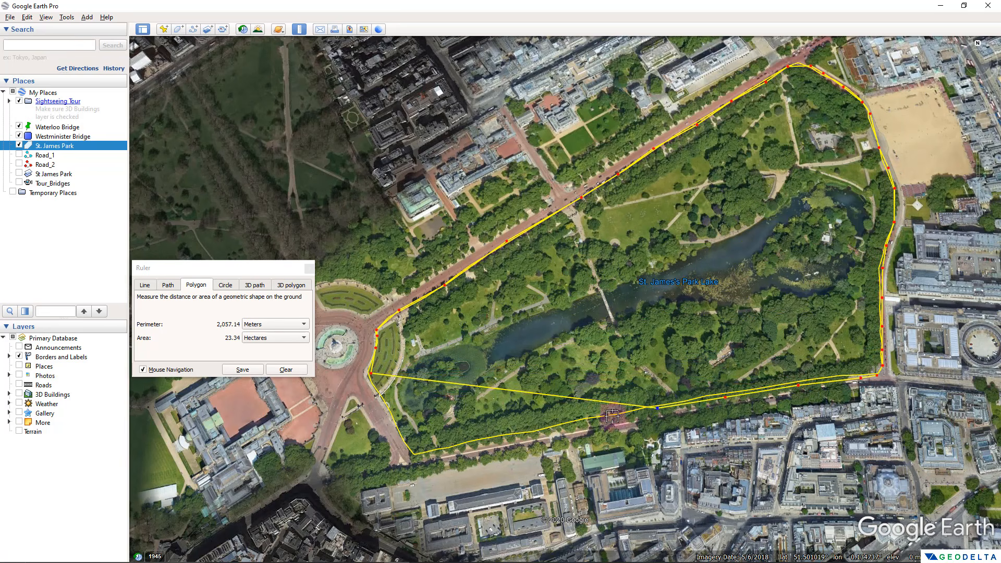
{"action": "left_click", "coordinate": [587, 421]}
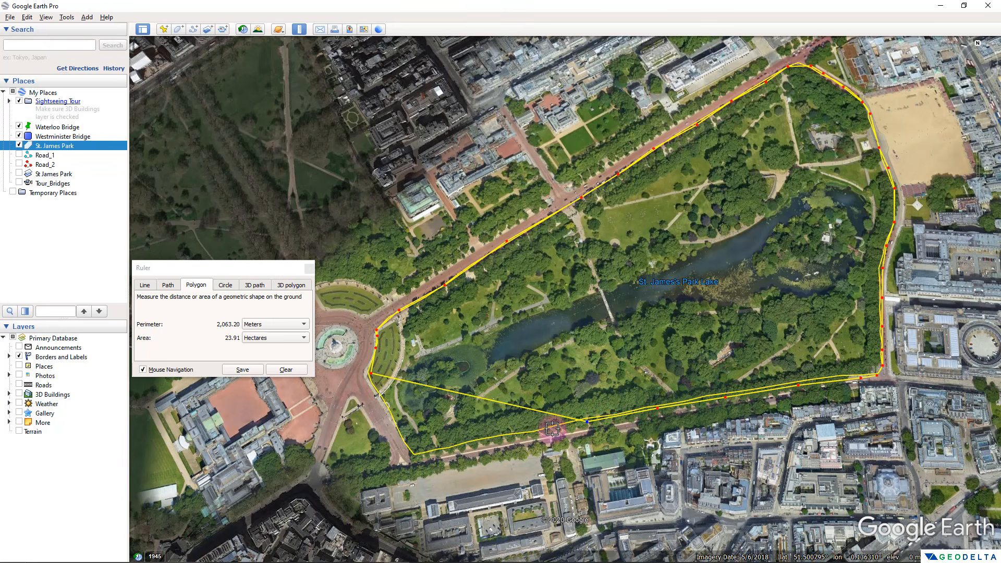
{"action": "left_click", "coordinate": [515, 437]}
{"action": "left_click", "coordinate": [471, 444]}
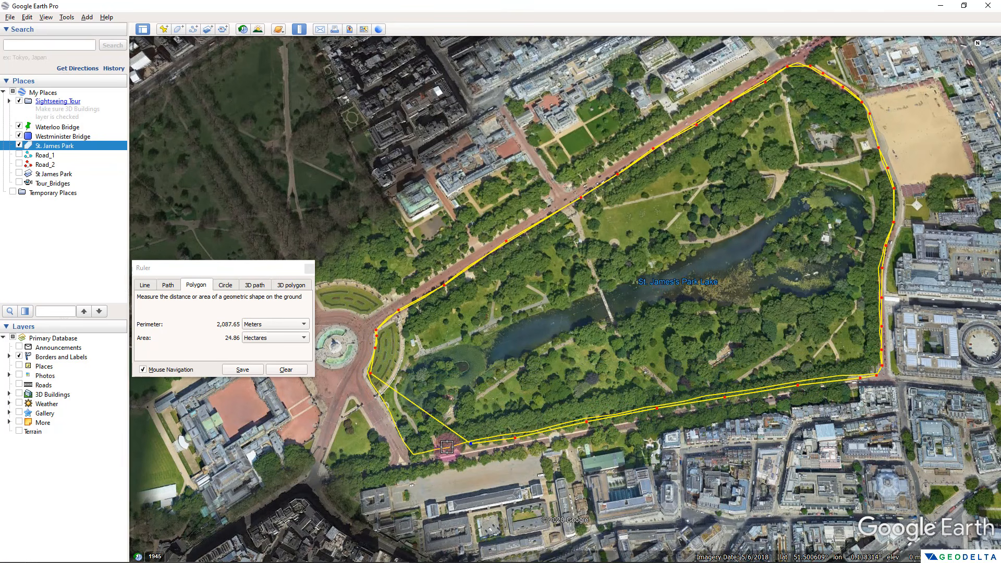
{"action": "left_click", "coordinate": [446, 447]}
{"action": "left_click", "coordinate": [421, 456]}
{"action": "left_click", "coordinate": [409, 456]}
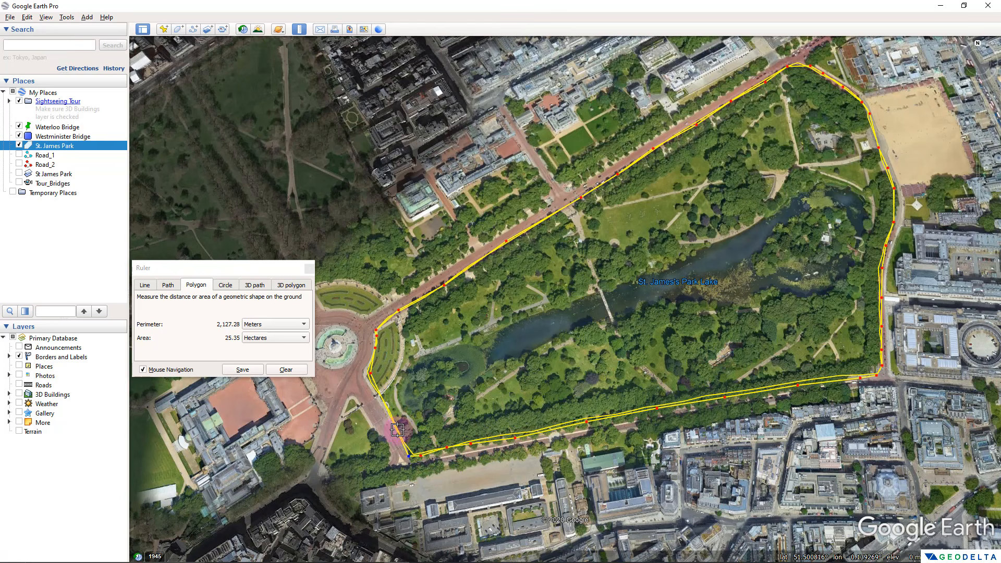
{"action": "left_click", "coordinate": [387, 407]}
{"action": "left_click", "coordinate": [379, 392]}
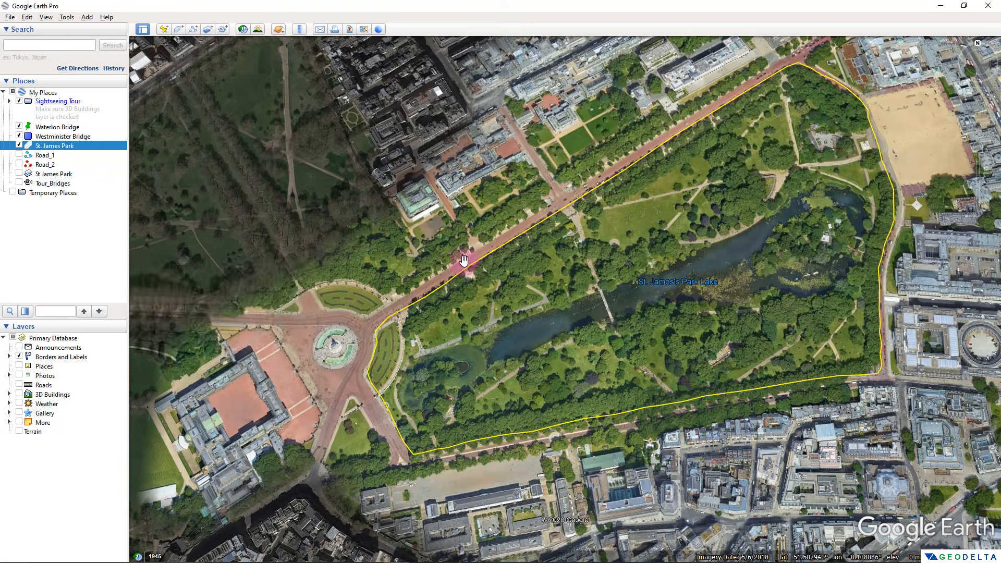
Step: Go from London to the mountains around Llanberis and Nant Gwynant in north Wales and turn on the Terrain layer
{"action": "scroll", "coordinate": [466, 261], "scroll_direction": "down", "scroll_amount": 8}
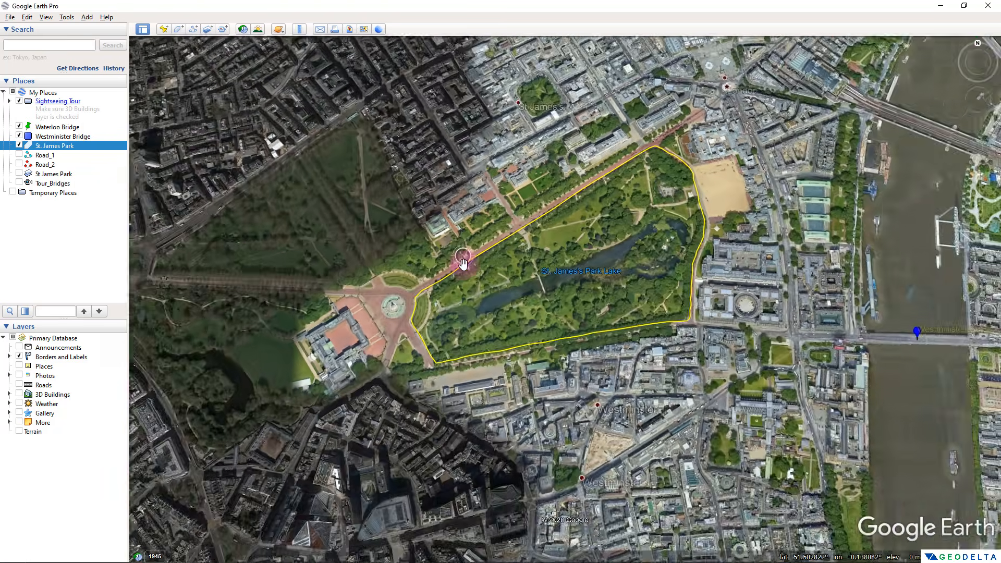
{"action": "scroll", "coordinate": [464, 258], "scroll_direction": "down", "scroll_amount": 10}
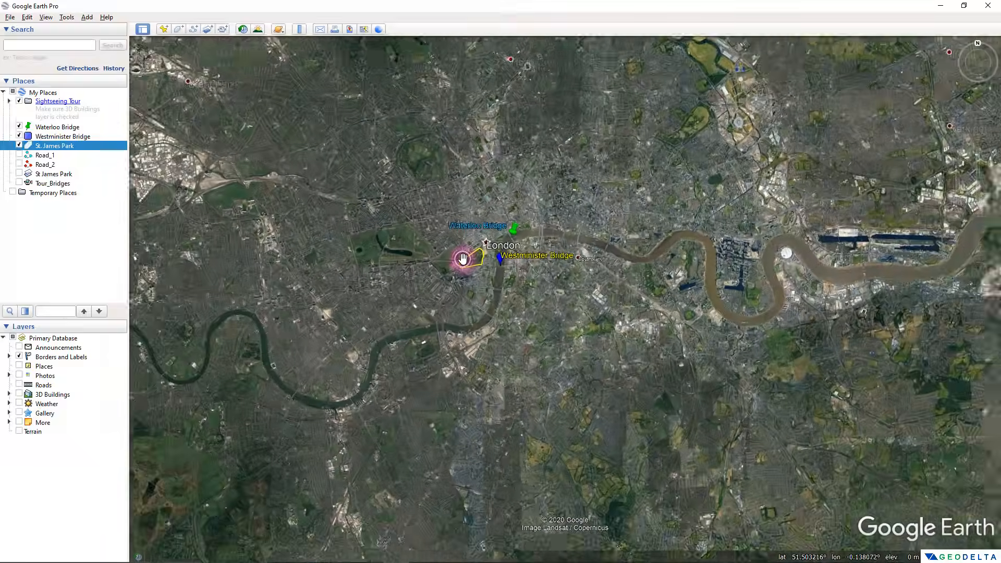
{"action": "scroll", "coordinate": [463, 257], "scroll_direction": "down", "scroll_amount": 5}
{"action": "scroll", "coordinate": [479, 196], "scroll_direction": "down", "scroll_amount": 5}
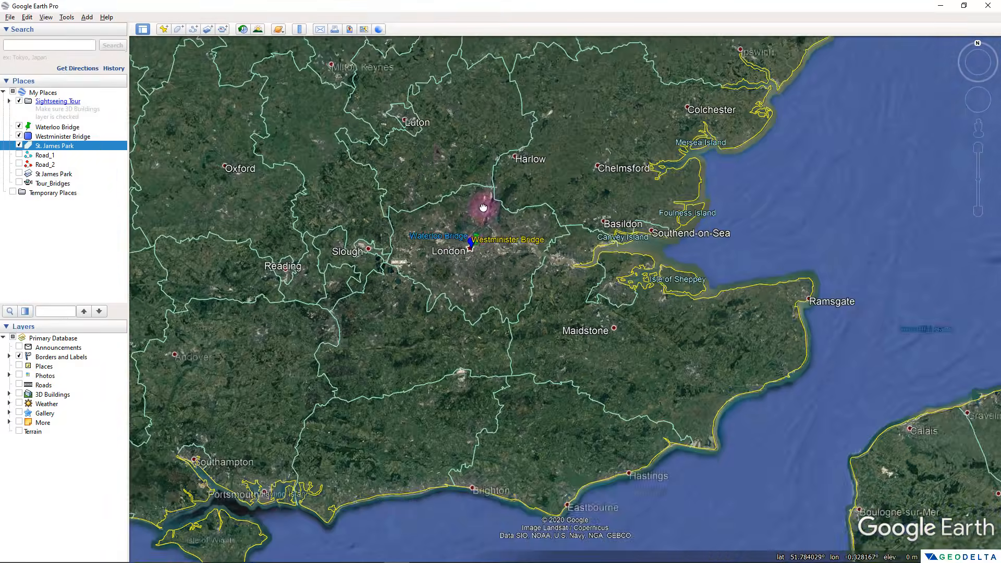
{"action": "left_click_drag", "start_coordinate": [483, 208], "coordinate": [628, 351]}
{"action": "scroll", "coordinate": [545, 252], "scroll_direction": "down", "scroll_amount": 5}
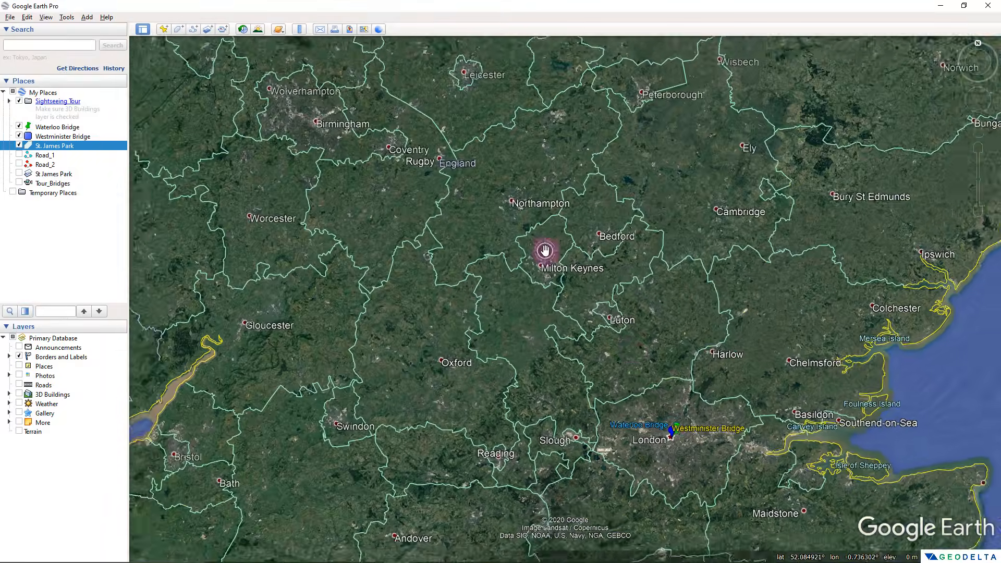
{"action": "left_click_drag", "start_coordinate": [489, 156], "coordinate": [612, 343]}
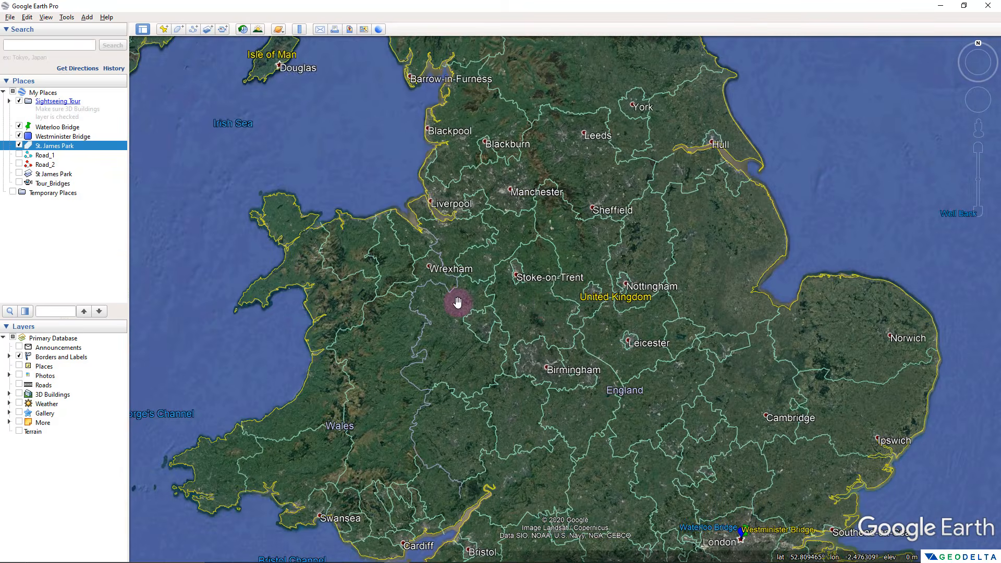
{"action": "left_click_drag", "start_coordinate": [459, 302], "coordinate": [572, 266]}
{"action": "scroll", "coordinate": [498, 248], "scroll_direction": "up", "scroll_amount": 6}
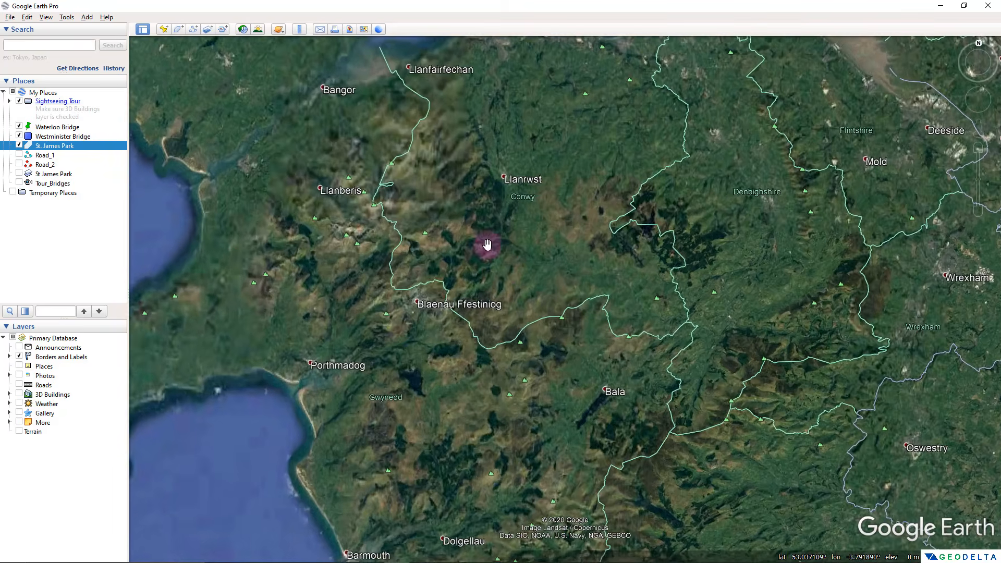
{"action": "left_click_drag", "start_coordinate": [480, 223], "coordinate": [609, 243]}
{"action": "scroll", "coordinate": [560, 263], "scroll_direction": "up", "scroll_amount": 2}
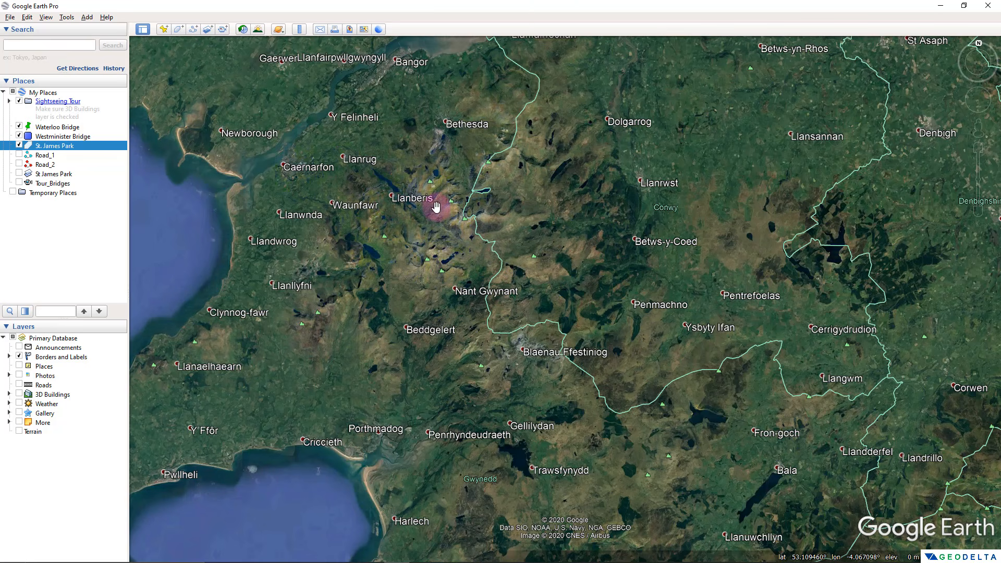
{"action": "left_click", "coordinate": [20, 432]}
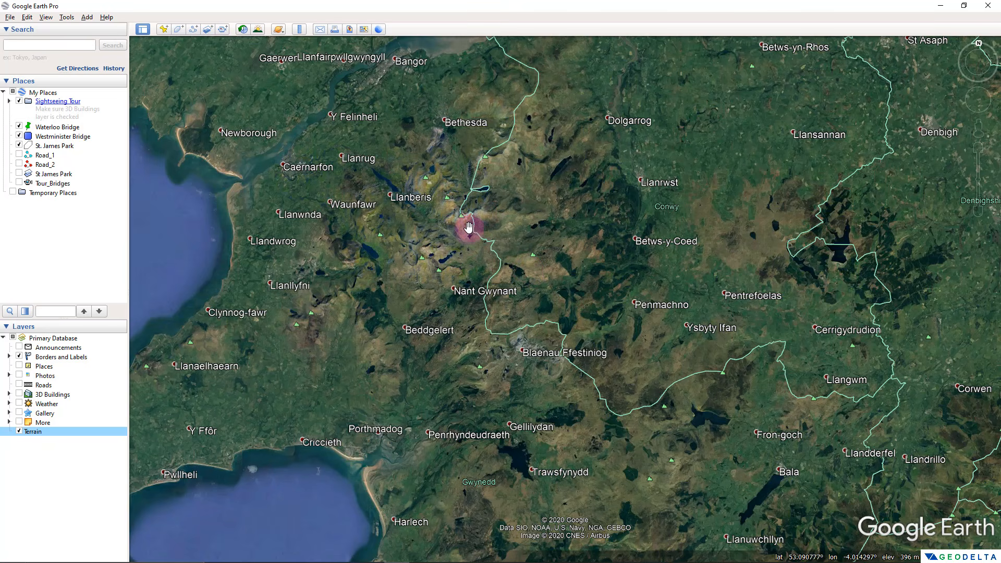
{"action": "scroll", "coordinate": [469, 227], "scroll_direction": "up", "scroll_amount": 2}
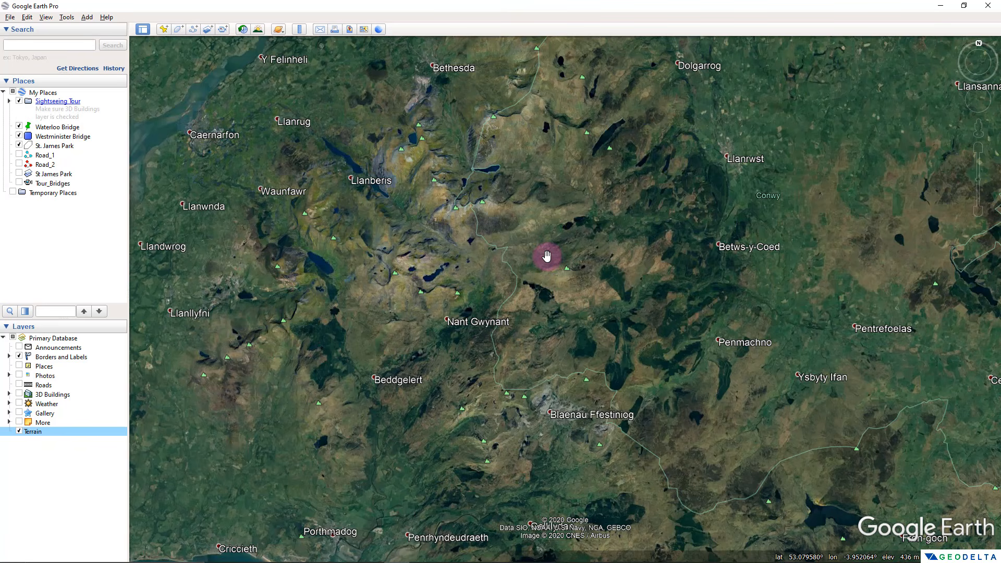
Step: Draw a new path about 31 km long, running west to east across the mountains from east of Llandwrog to just north of Betws-y-Coed
{"action": "left_click", "coordinate": [194, 30]}
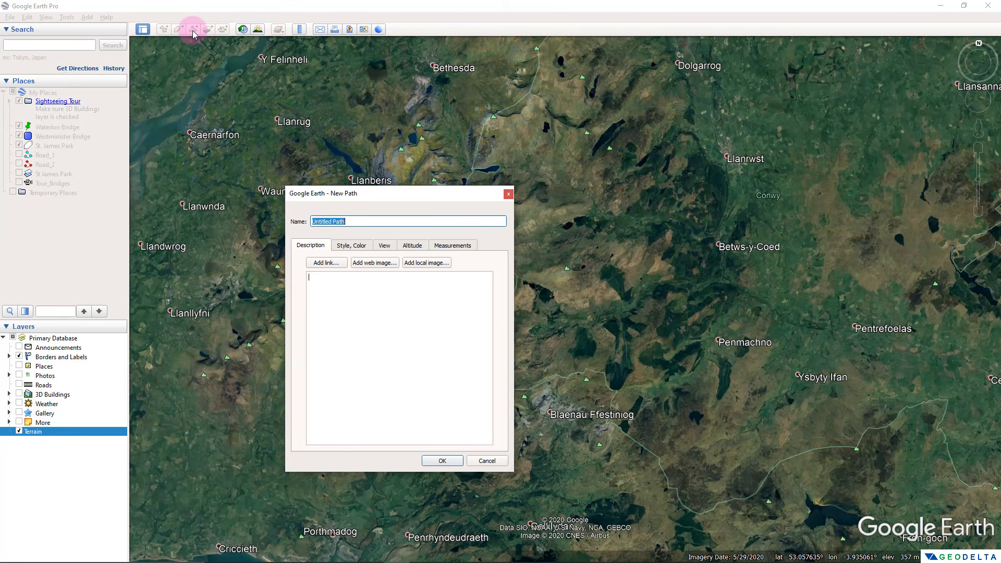
{"action": "left_click_drag", "start_coordinate": [385, 197], "coordinate": [55, 209]}
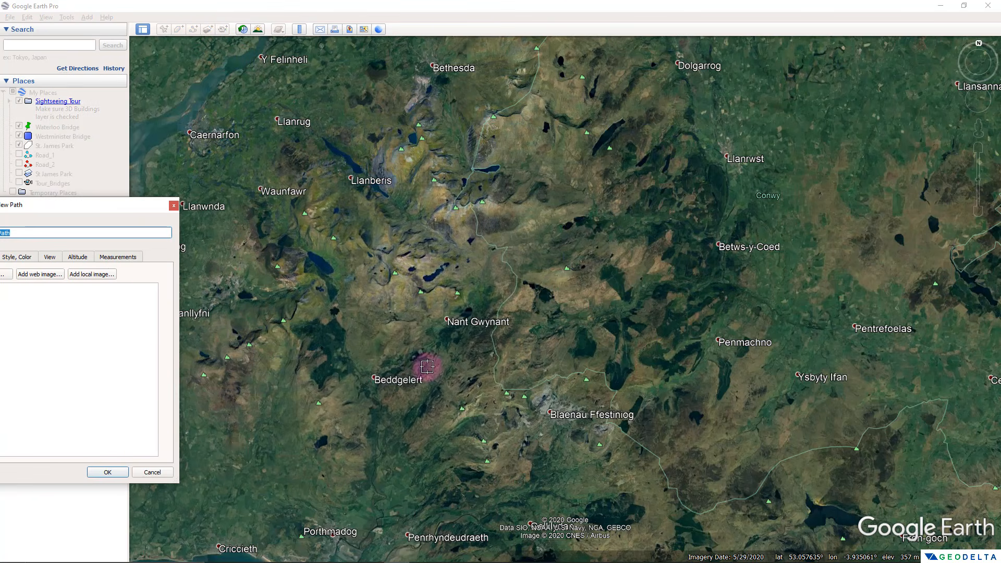
{"action": "left_click", "coordinate": [226, 246]}
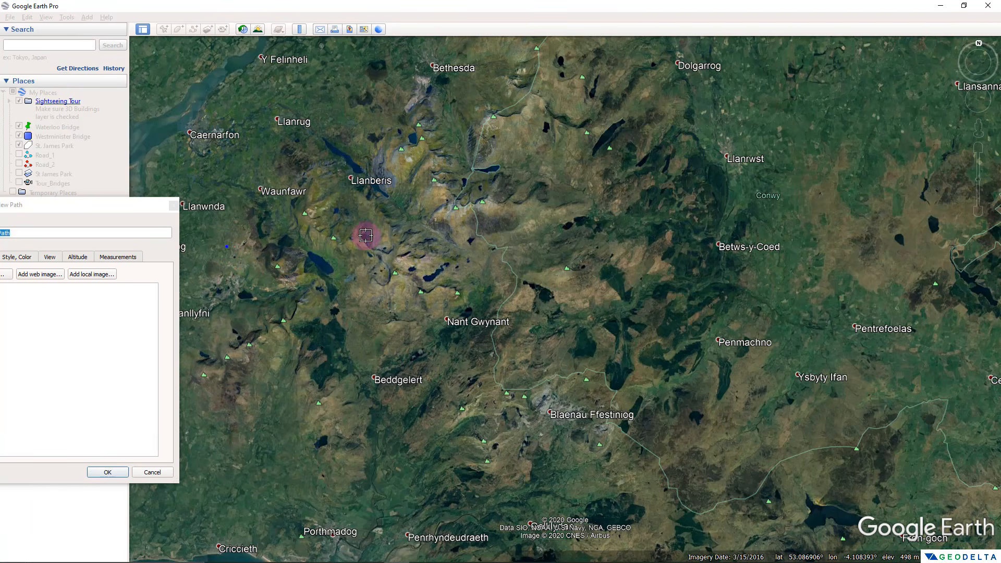
{"action": "left_click", "coordinate": [367, 237]}
{"action": "left_click", "coordinate": [469, 239]}
{"action": "left_click", "coordinate": [550, 239]}
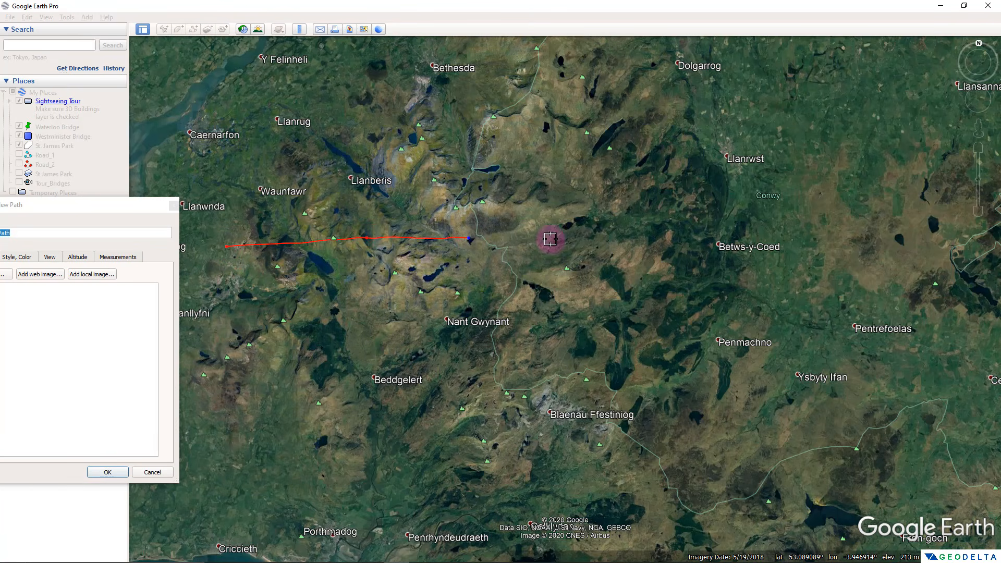
{"action": "left_click", "coordinate": [624, 239]}
{"action": "left_click", "coordinate": [688, 235]}
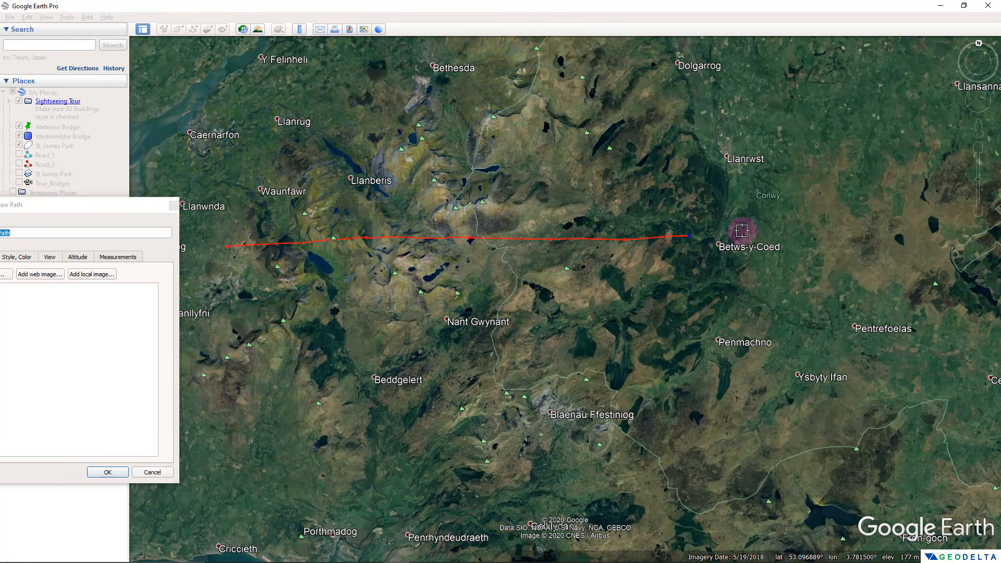
{"action": "left_click", "coordinate": [742, 231]}
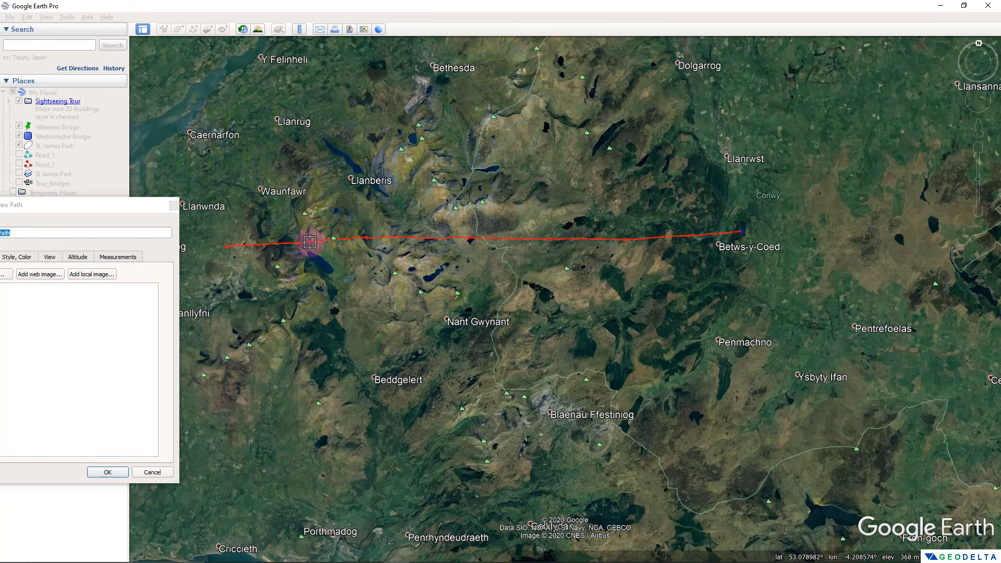
Step: Name the path Elevation_Profile, save it, and show its elevation profile
{"action": "left_click_drag", "start_coordinate": [102, 205], "coordinate": [299, 283]}
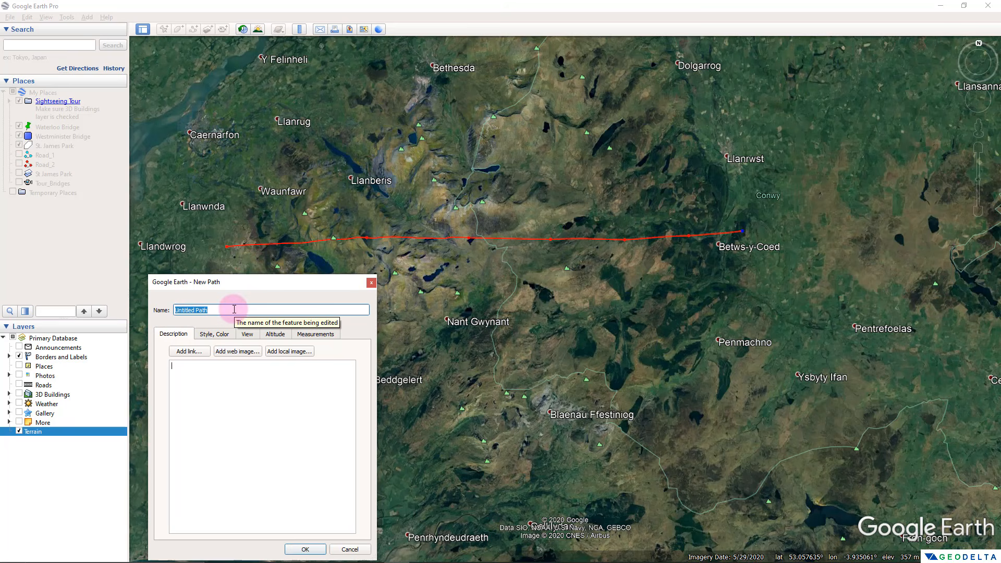
{"action": "type", "text": "Elevation_Profile"}
{"action": "left_click_drag", "start_coordinate": [268, 285], "coordinate": [256, 243]}
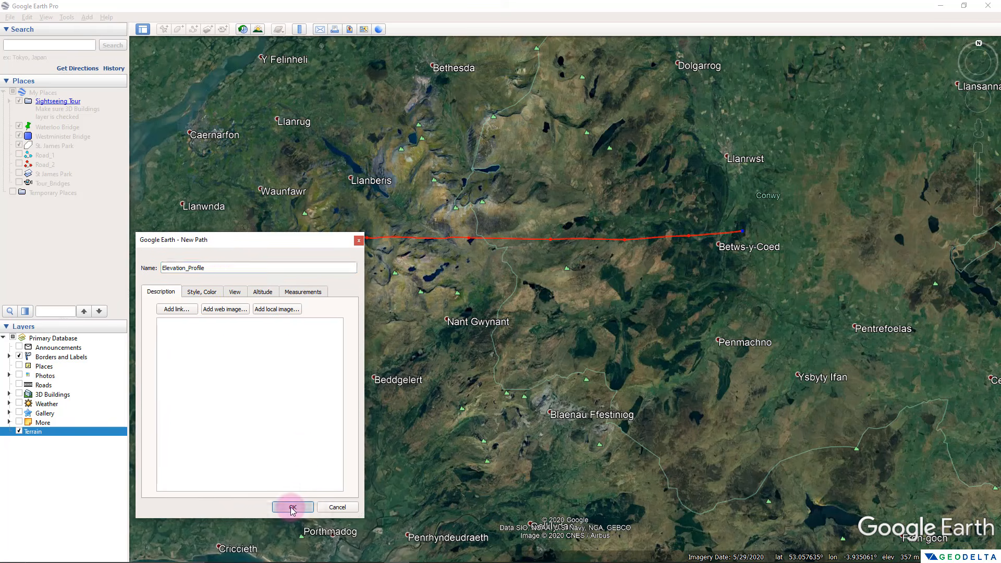
{"action": "left_click", "coordinate": [293, 508]}
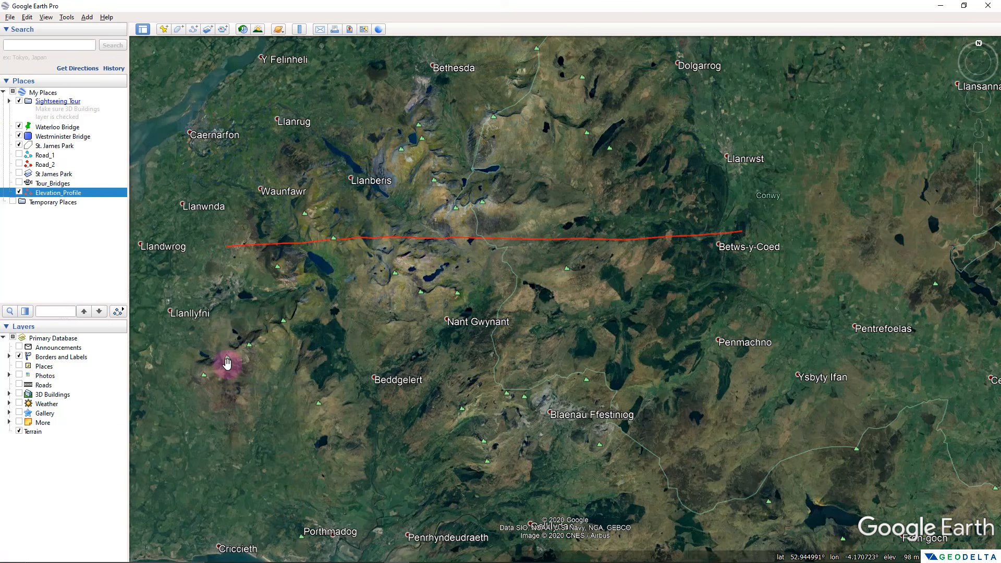
{"action": "right_click", "coordinate": [73, 195]}
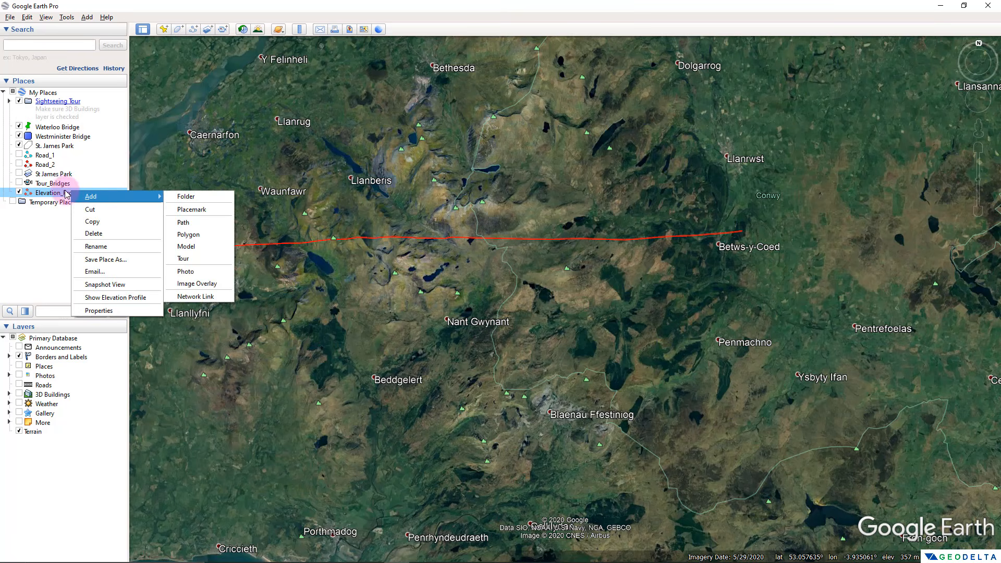
{"action": "left_click", "coordinate": [128, 300]}
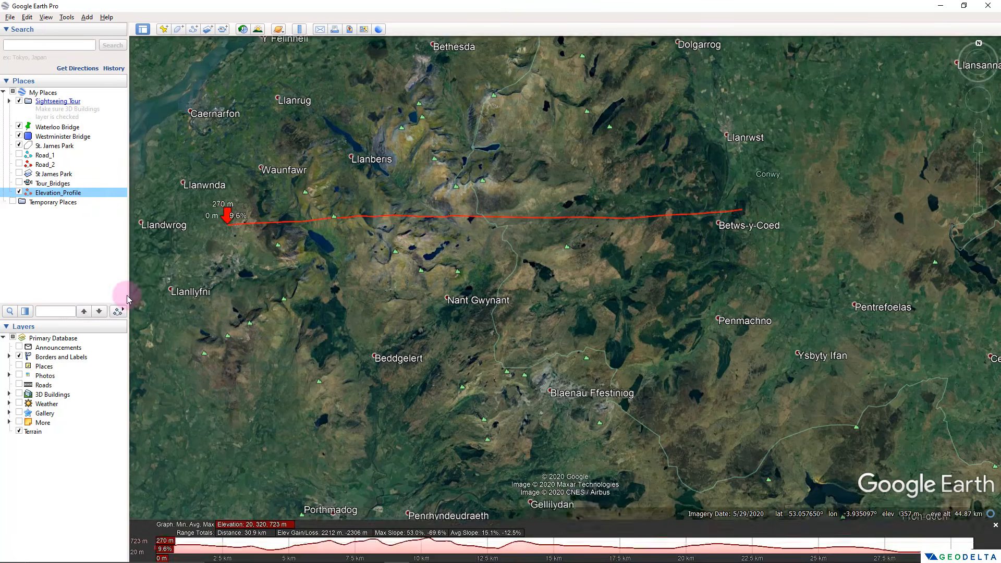